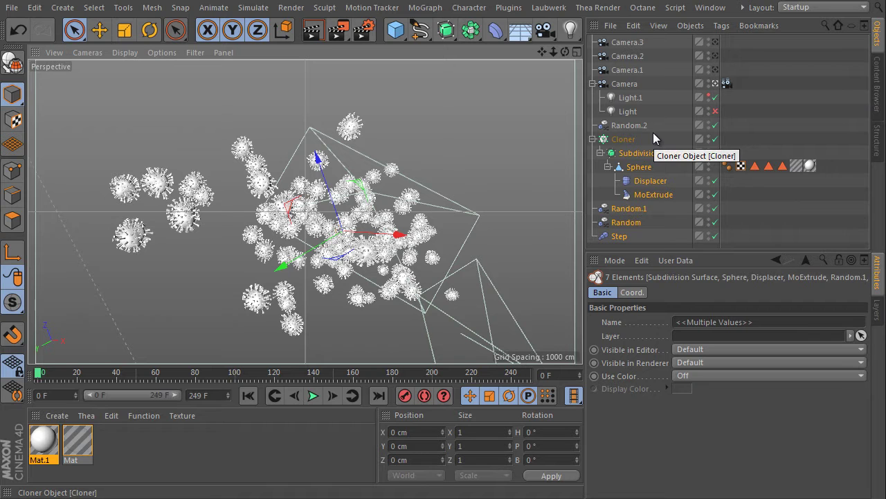
Copy the Subdivision Surface virus with its Random.1, Random and Step effectors into a new project and play its animation.
left_click(637, 198)
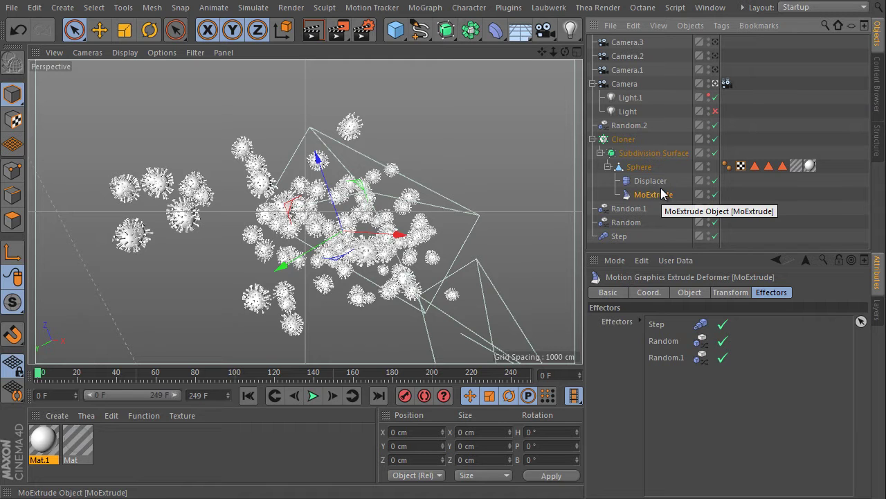
left_click(629, 156)
left_click(622, 236, "shift")
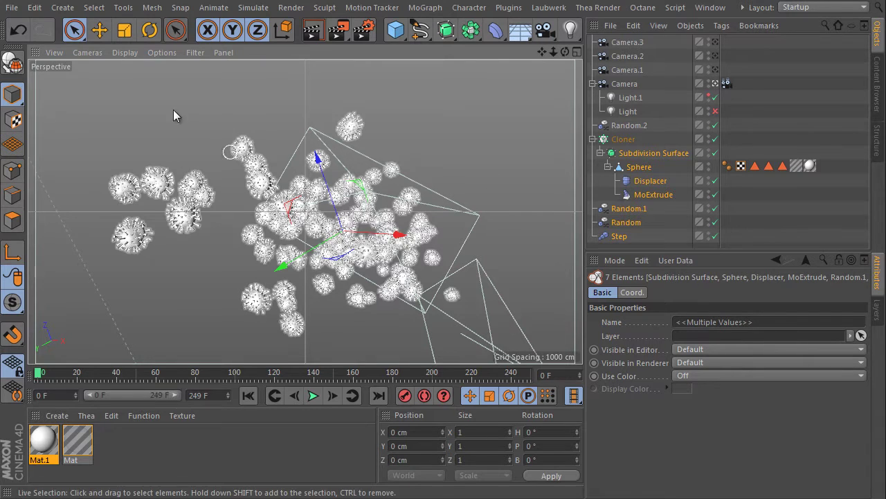
left_click(12, 8)
left_click(27, 30)
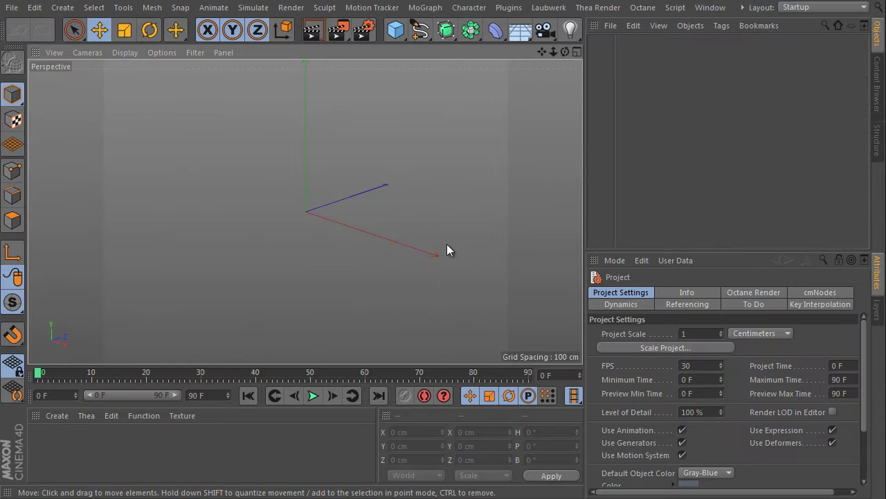
key("ctrl+v")
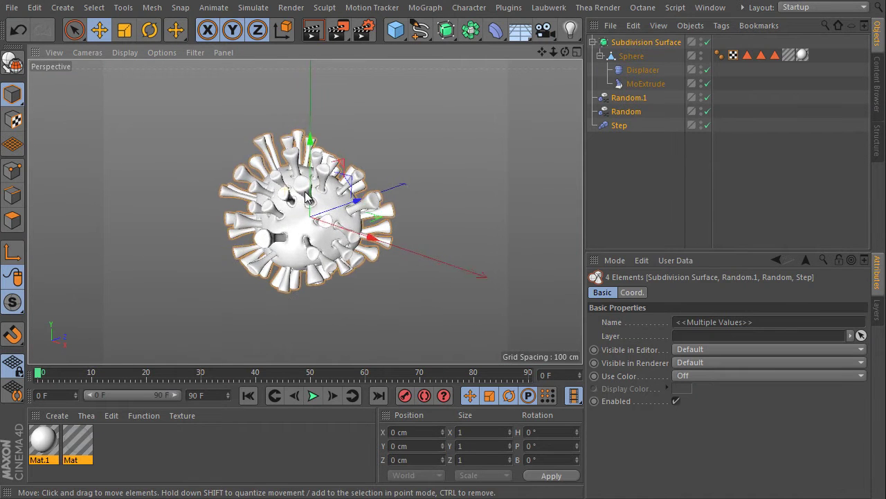
left_click(314, 396)
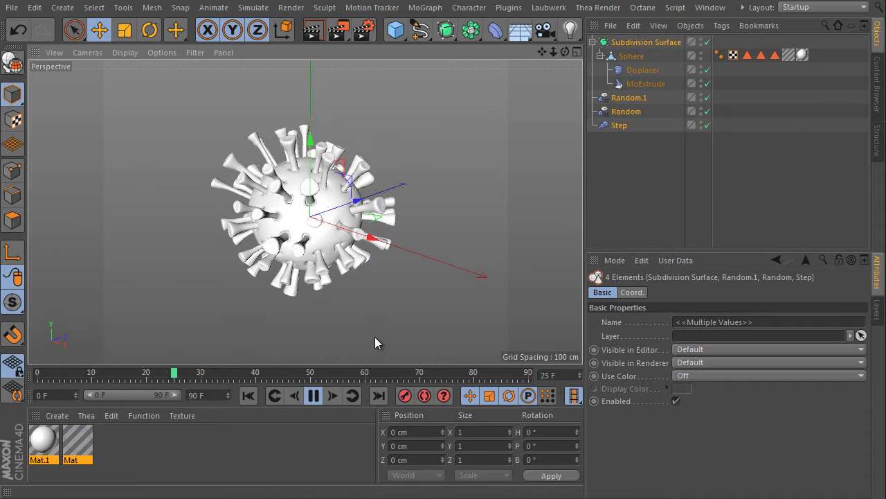
left_click(311, 395)
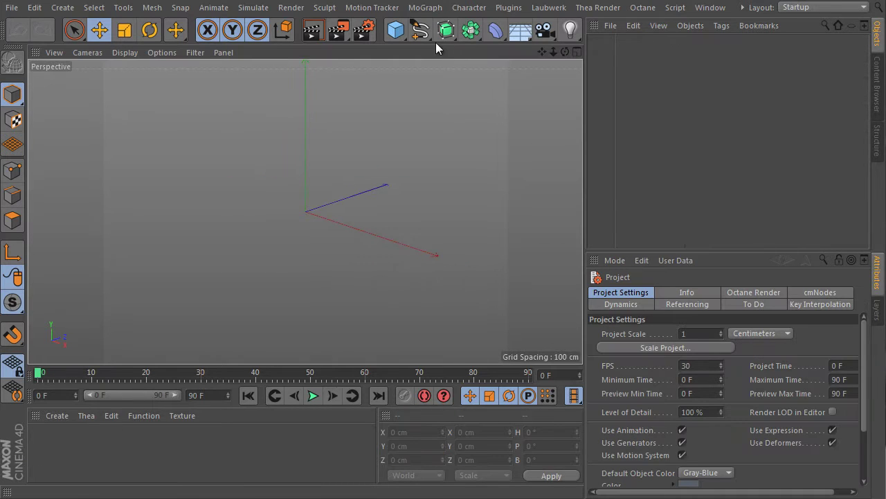
Add a sphere primitive to the empty scene and set the viewport display to Gouraud Shading (Lines).
left_click_drag(395, 30, 660, 76)
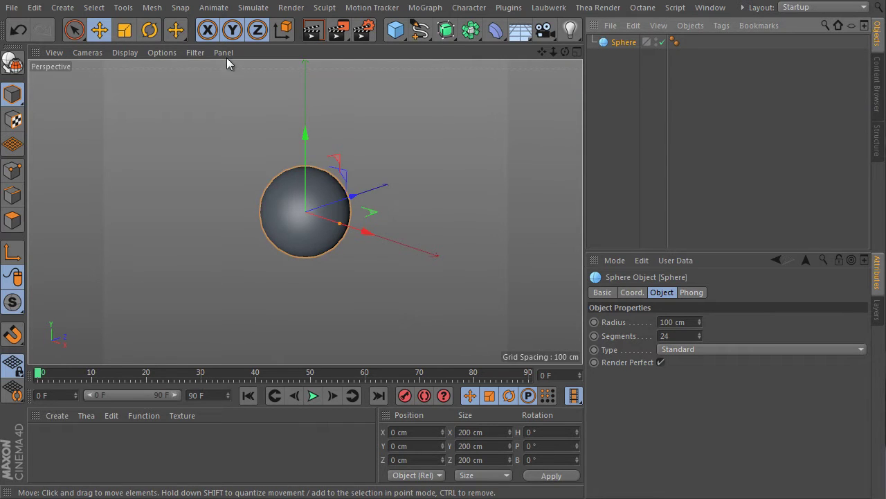
left_click(124, 53)
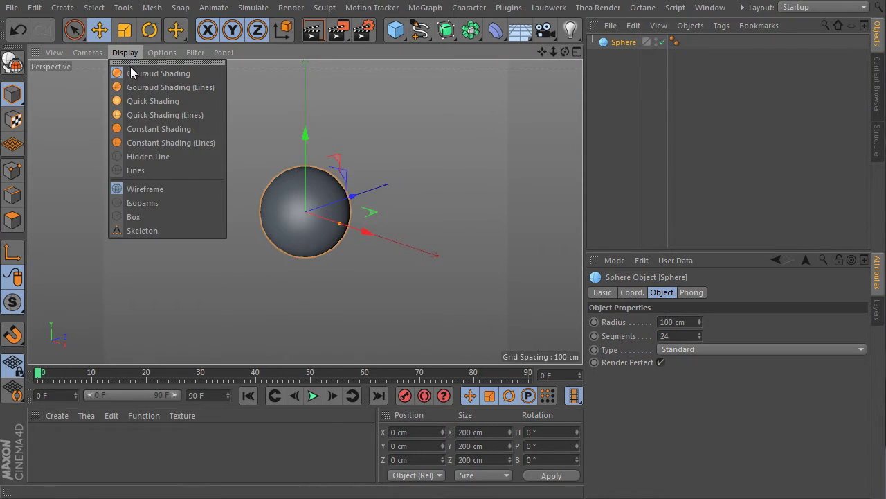
left_click(151, 90)
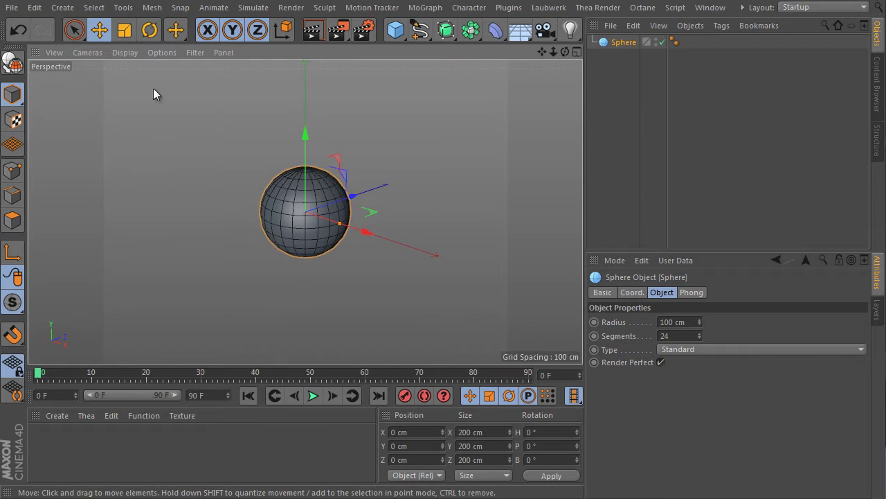
left_click_drag(316, 217, 303, 245, "alt")
right_click_drag(302, 245, 322, 188, "alt")
left_click_drag(322, 188, 317, 220, "alt")
right_click_drag(317, 220, 345, 188, "alt")
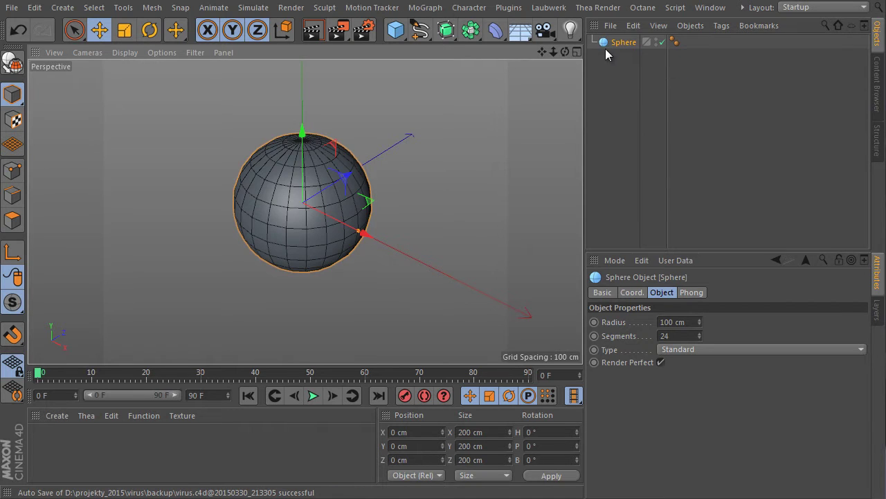
Set the sphere's type to Icosahedron and its segments to 13.
left_click(701, 349)
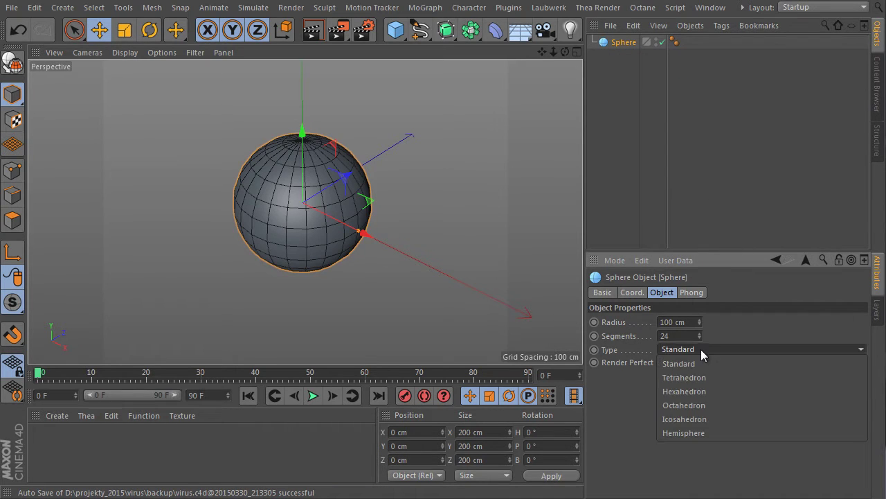
left_click(711, 417)
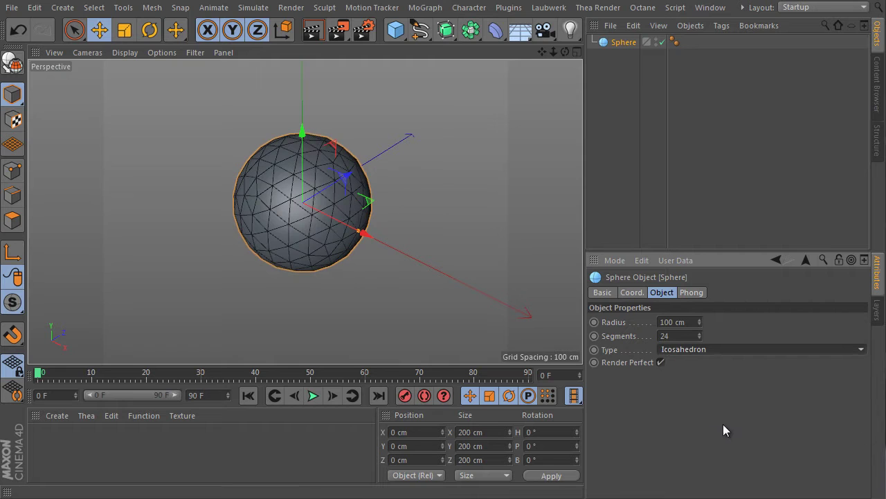
left_click_drag(387, 270, 389, 277, "alt")
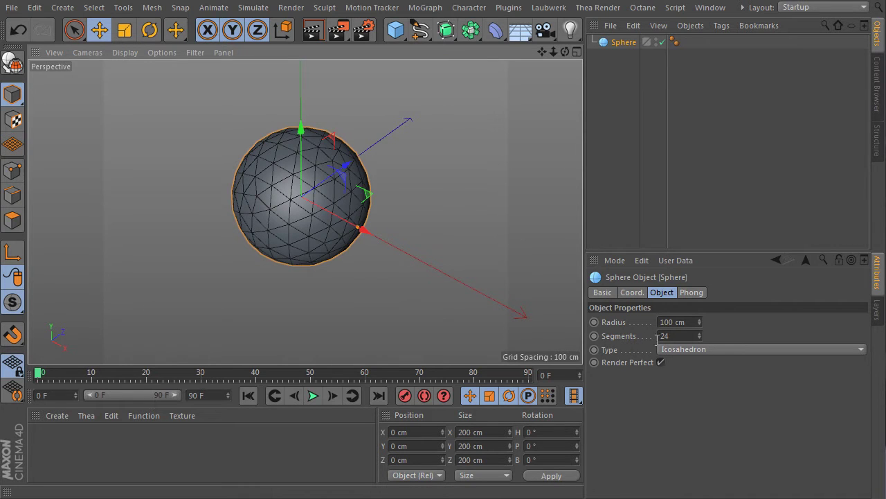
left_click_drag(700, 338, 700, 347)
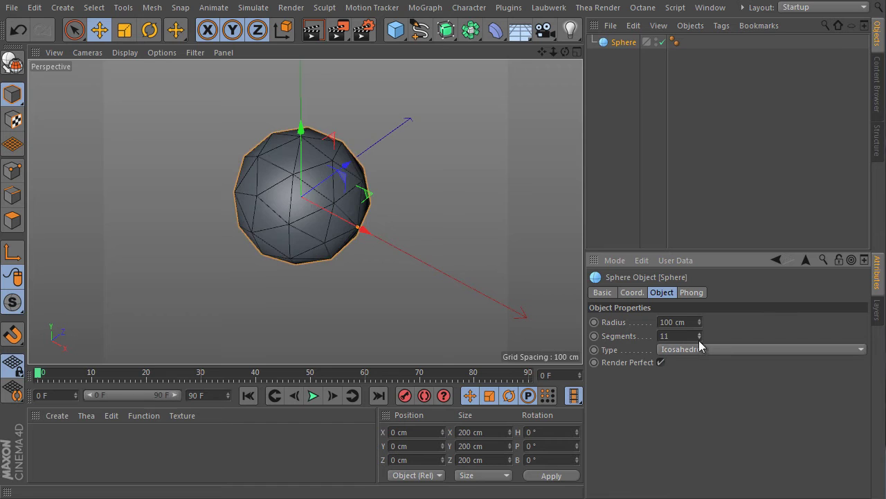
left_click(698, 336)
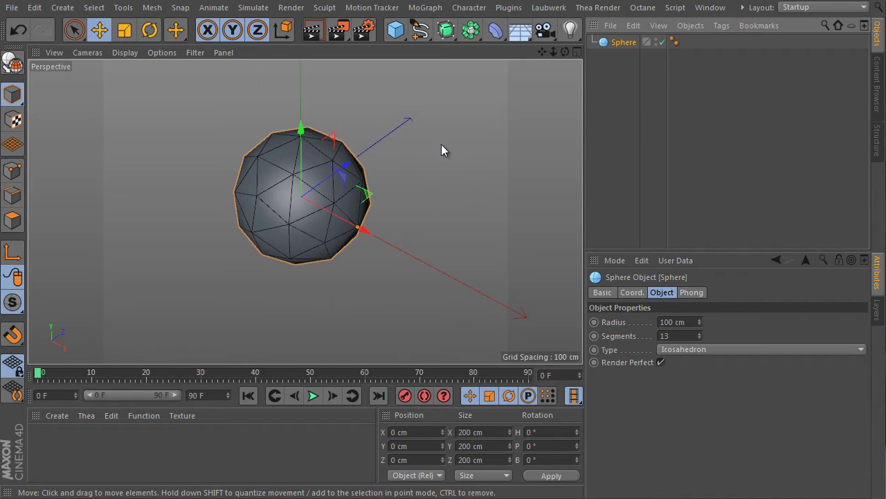
Make the sphere editable and inset every polygon individually using Extrude Inner with Preserve Groups off.
key("c")
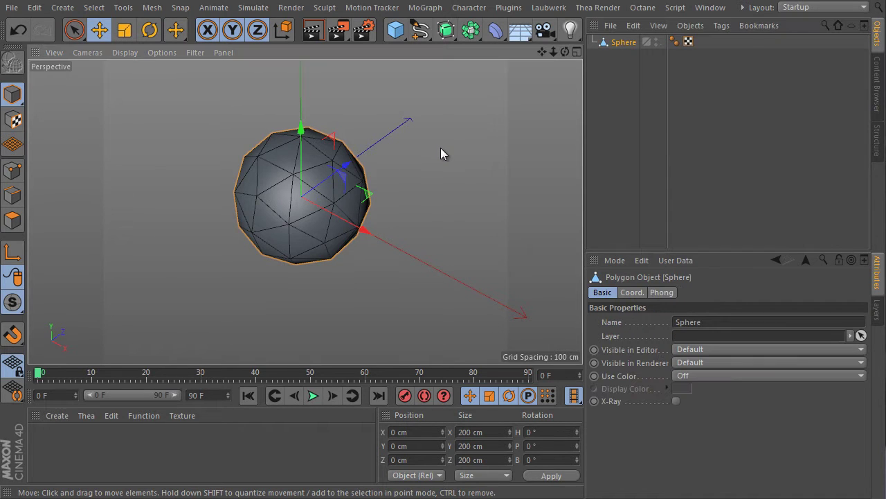
left_click(13, 221)
key("ctrl+a")
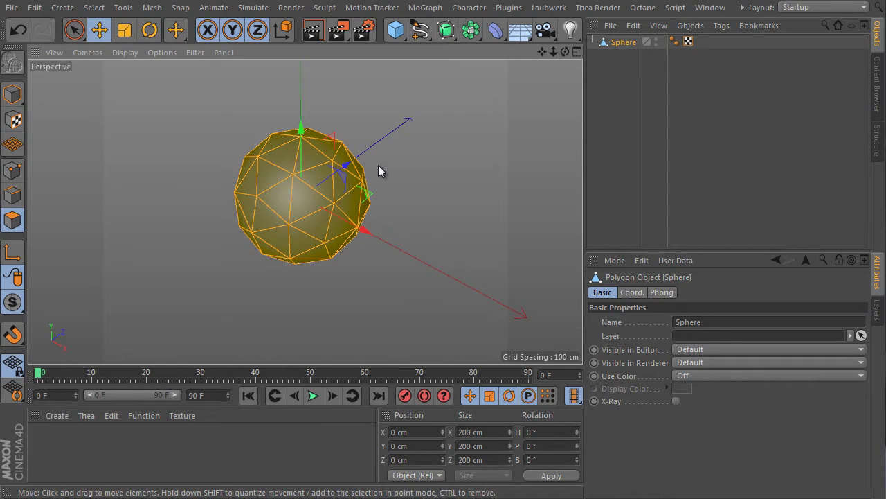
key("i")
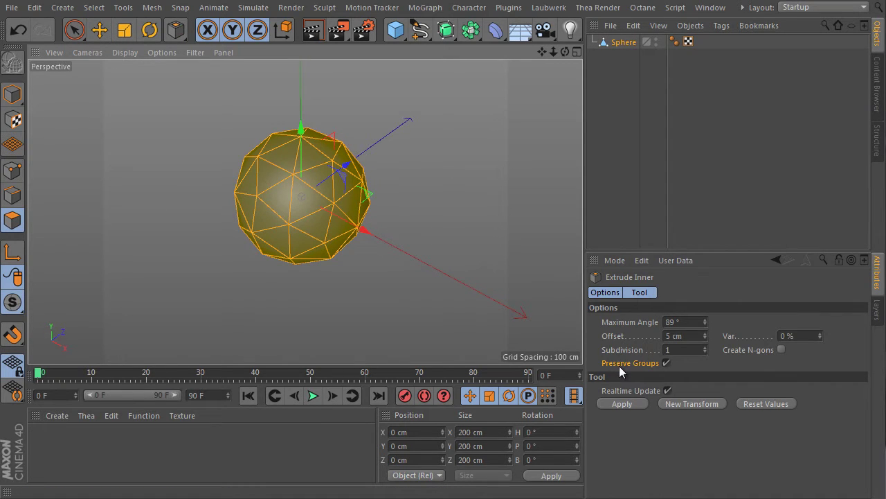
left_click(666, 363)
left_click_drag(411, 132, 349, 144)
Convert to edge mode, invert the edge selection and shrink it to leave only the original triangle outlines selected.
left_click(74, 32)
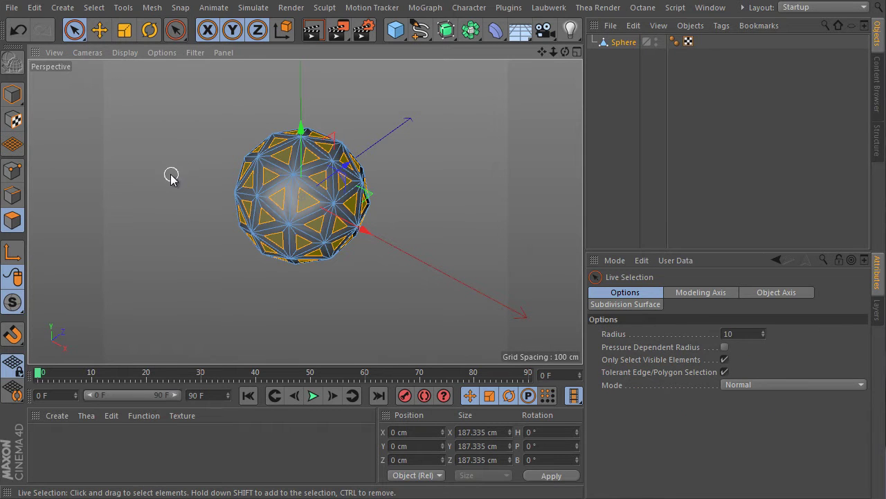
left_click(12, 199)
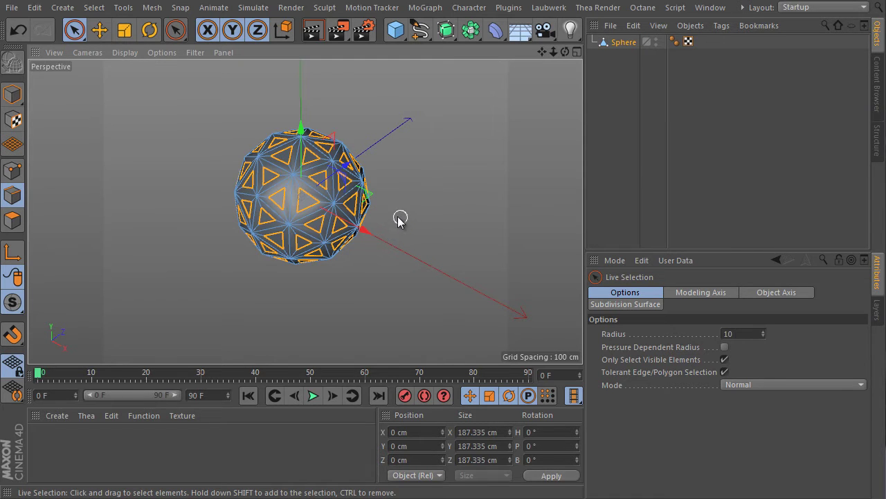
key("v")
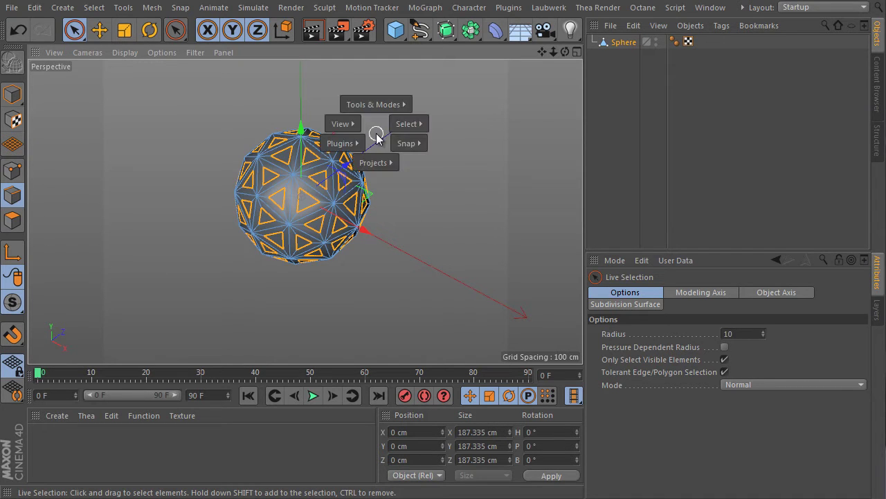
mouse_move(407, 123)
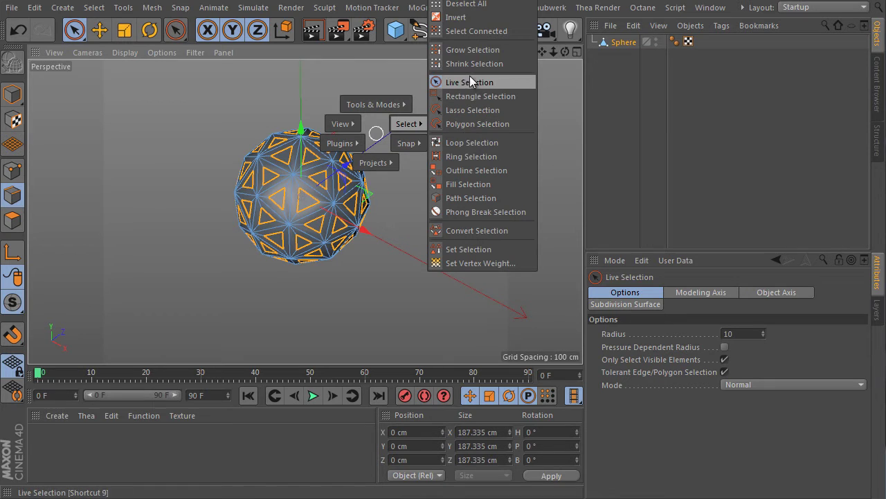
left_click(473, 17)
key("v")
mouse_move(450, 155)
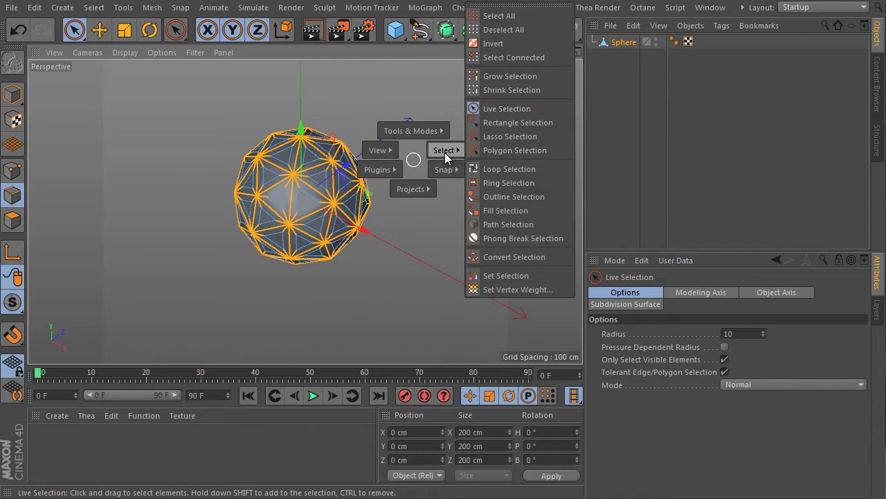
left_click(505, 90)
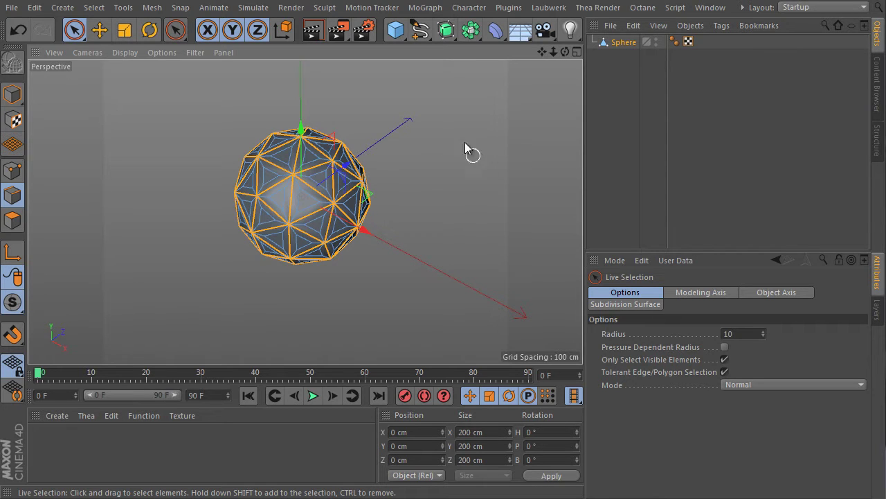
Cut the selected edges with Edge Cut, using Create N-gons off, subdivision 2 and scale 106.8 %.
right_click(398, 93)
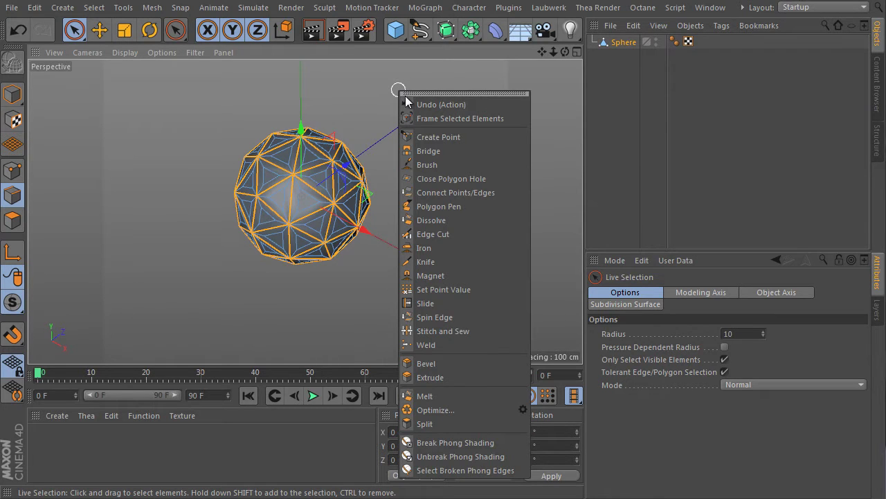
left_click(461, 234)
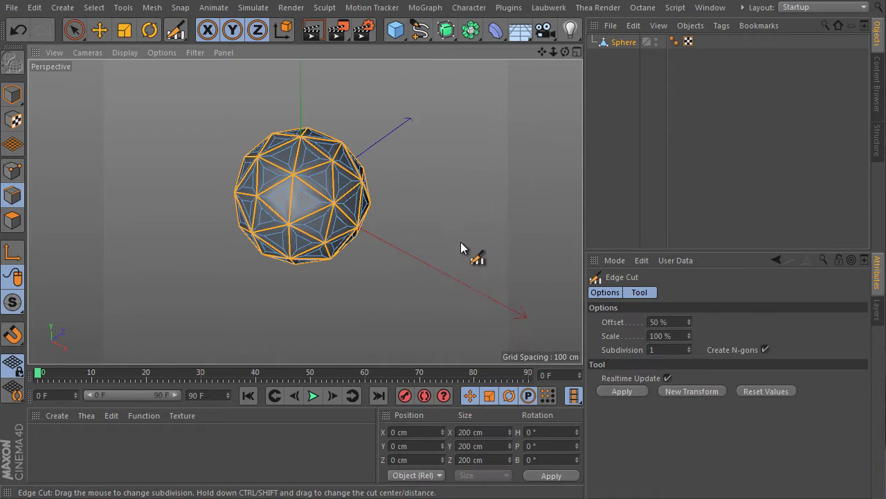
left_click(765, 349)
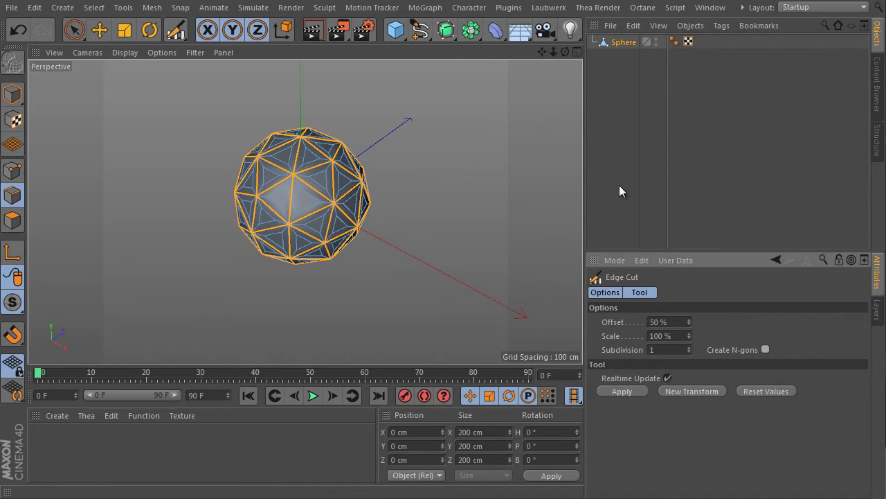
left_click(408, 142)
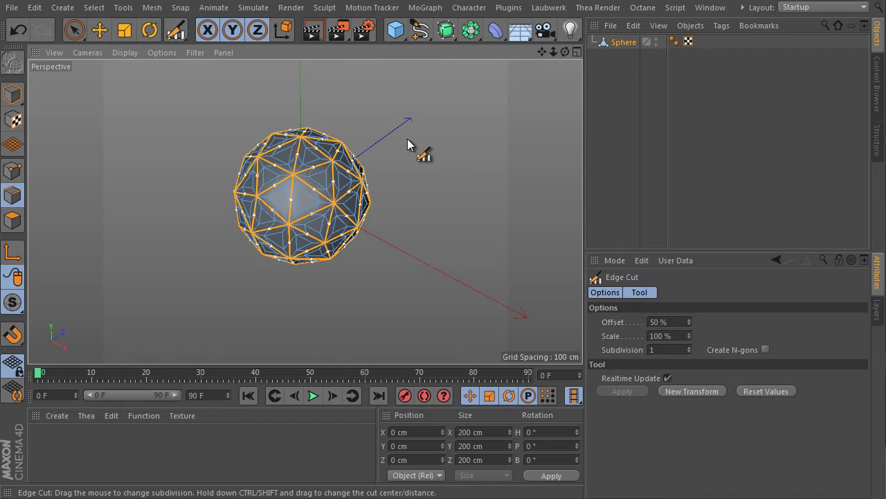
left_click_drag(409, 143, 451, 150)
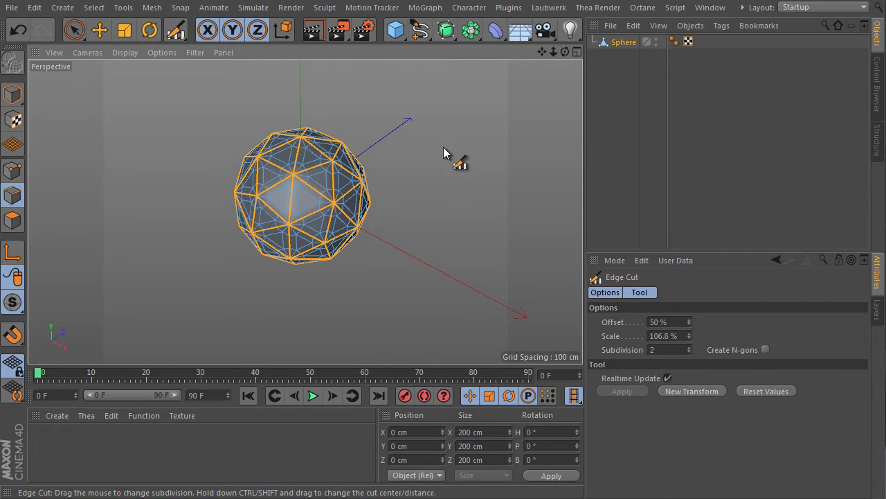
Store the sphere's inner triangular polygons as a polygon selection tag.
left_click(13, 220)
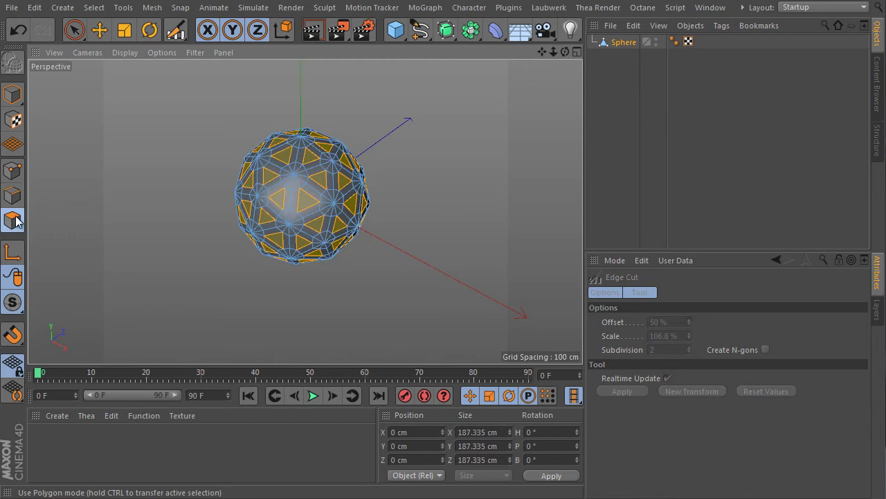
left_click(78, 33)
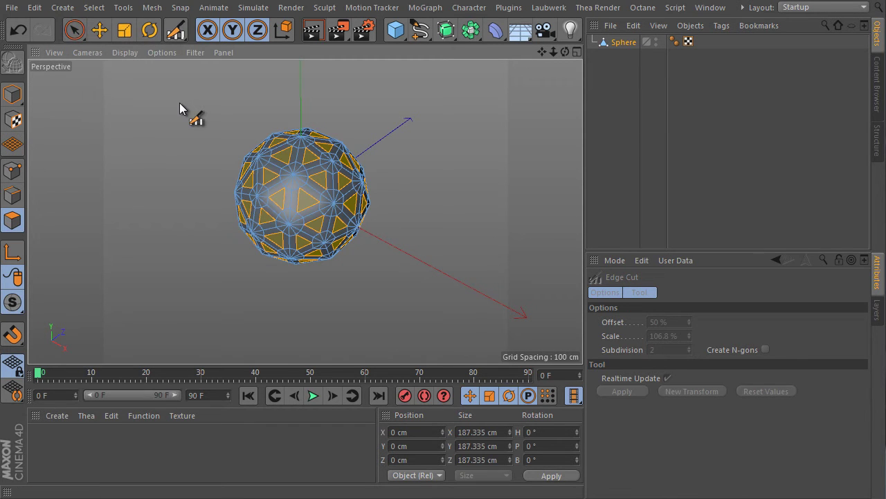
left_click(94, 8)
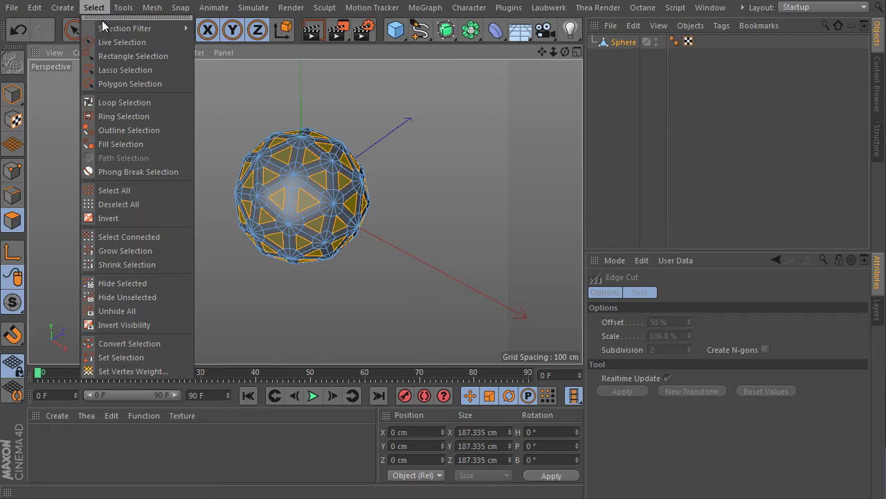
left_click(149, 359)
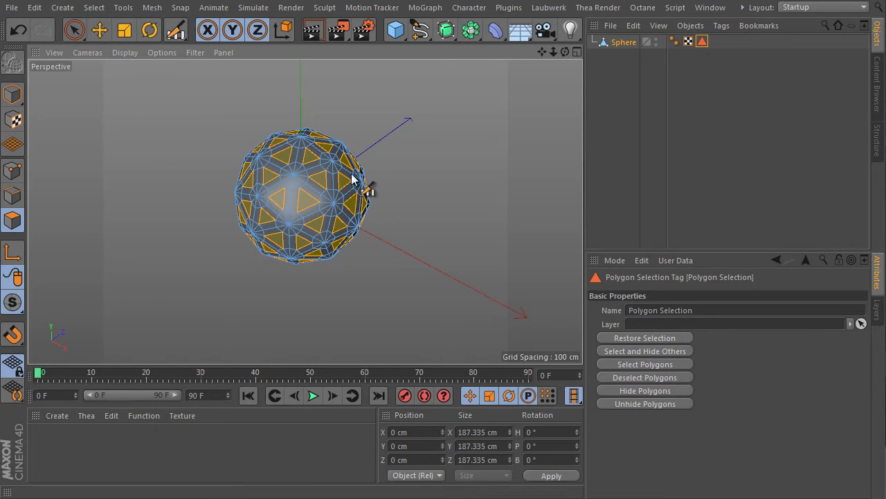
Select all of the sphere's polygons and untriangulate them.
key("ctrl+a")
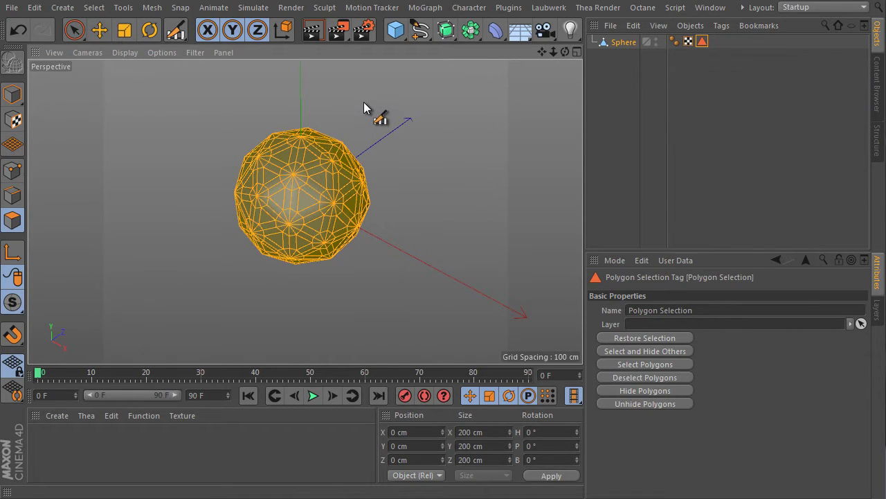
right_click(363, 71)
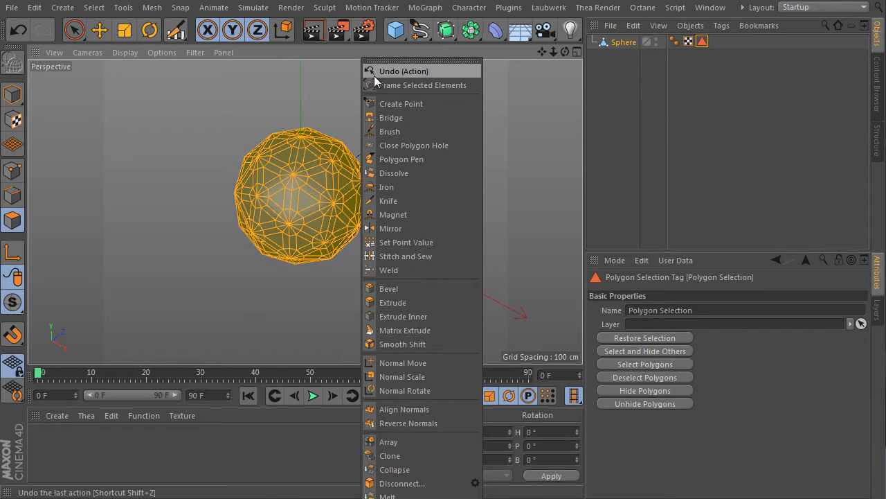
left_click(392, 61)
left_click_drag(400, 52, 403, 0)
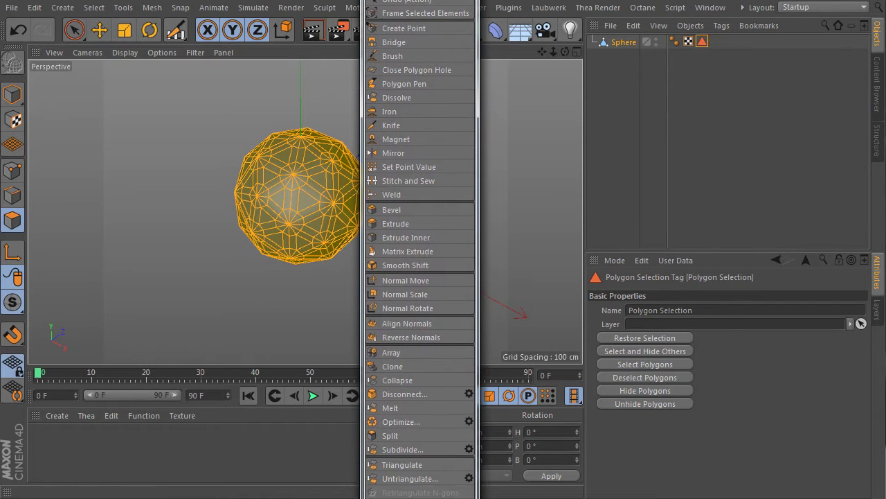
left_click(429, 477)
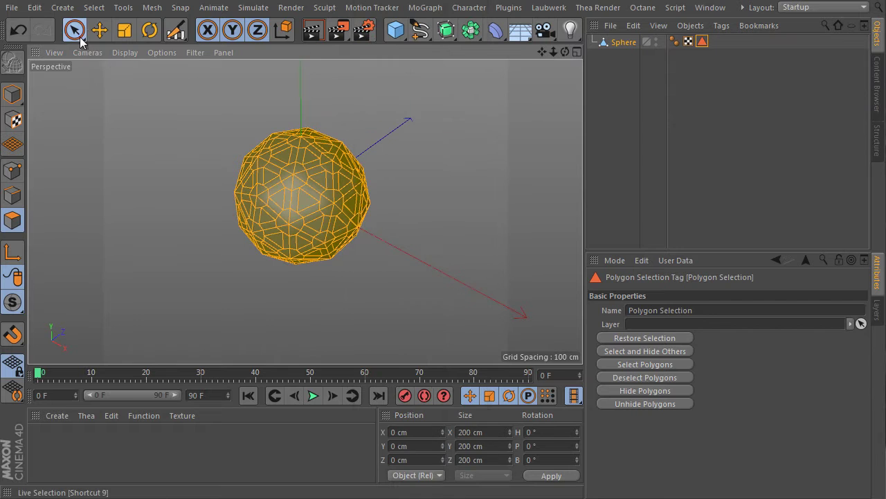
left_click(74, 30)
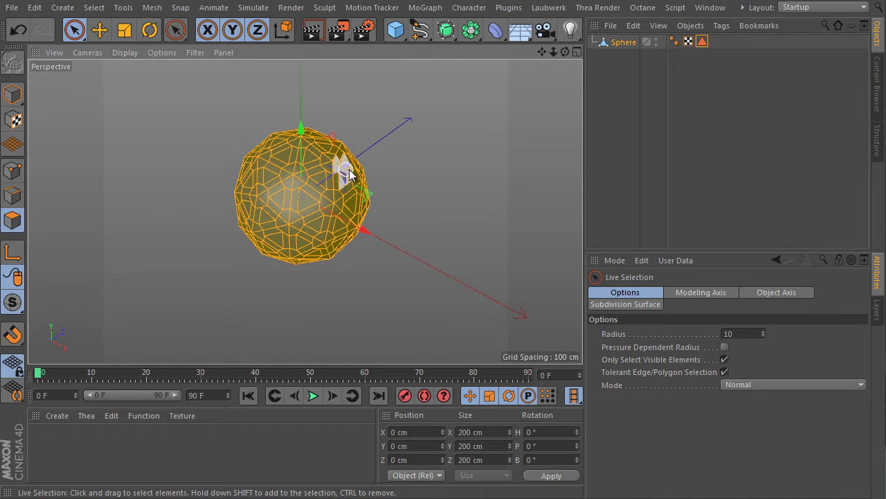
Add a Spherify deformer as a child of the sphere, with strength 100 % and radius 100 cm.
scroll(343, 174, "up", 2)
left_click_drag(364, 167, 374, 209, "alt")
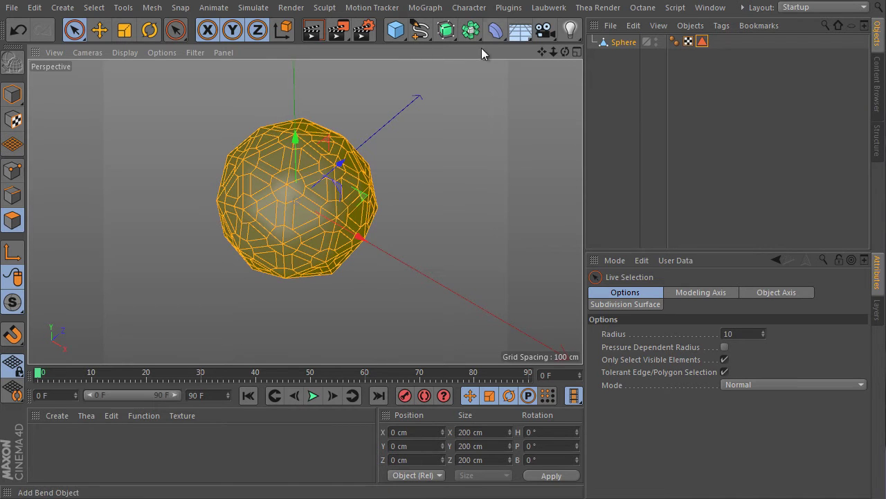
left_click_drag(495, 31, 568, 149)
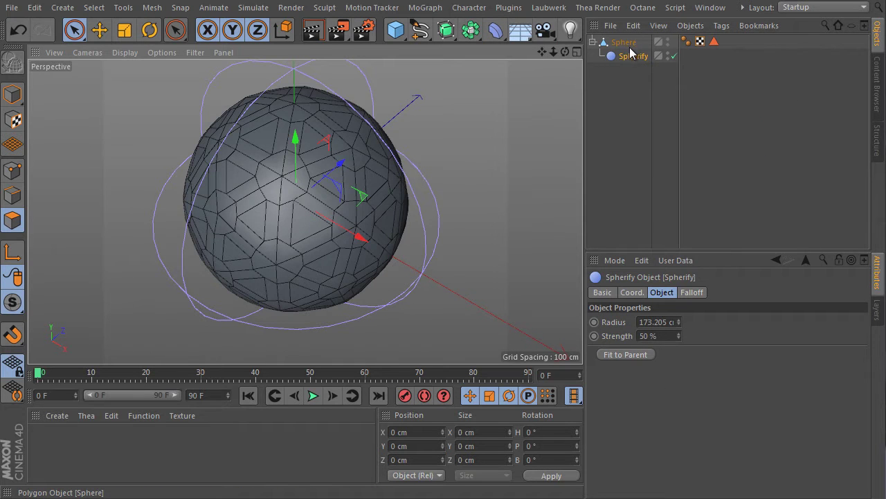
double_click(666, 336)
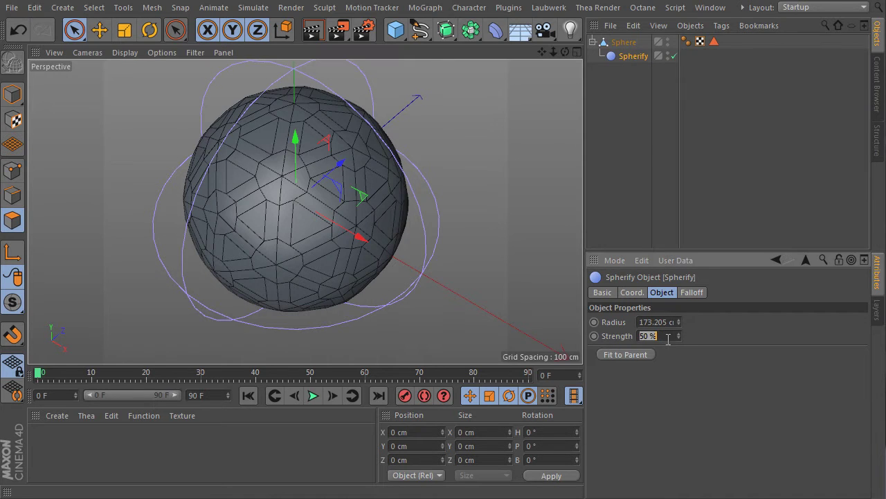
double_click(658, 322)
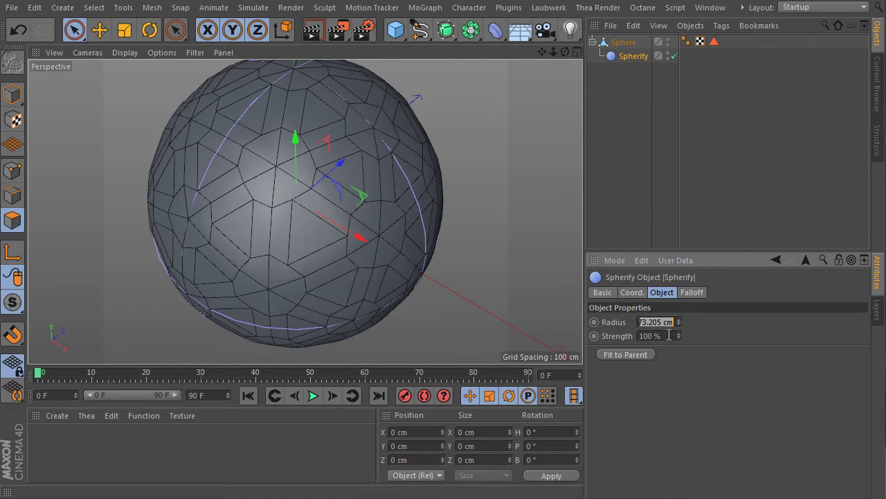
type("100")
key("Return")
left_click_drag(368, 229, 392, 210, "alt")
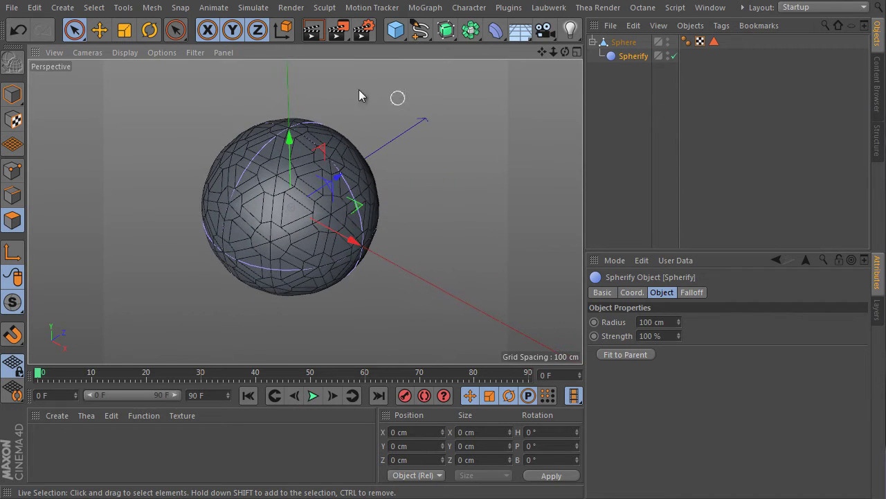
Bake the spherified sphere with Current State to Object and delete the original sphere with its deformer.
left_click(12, 94)
left_click(74, 30)
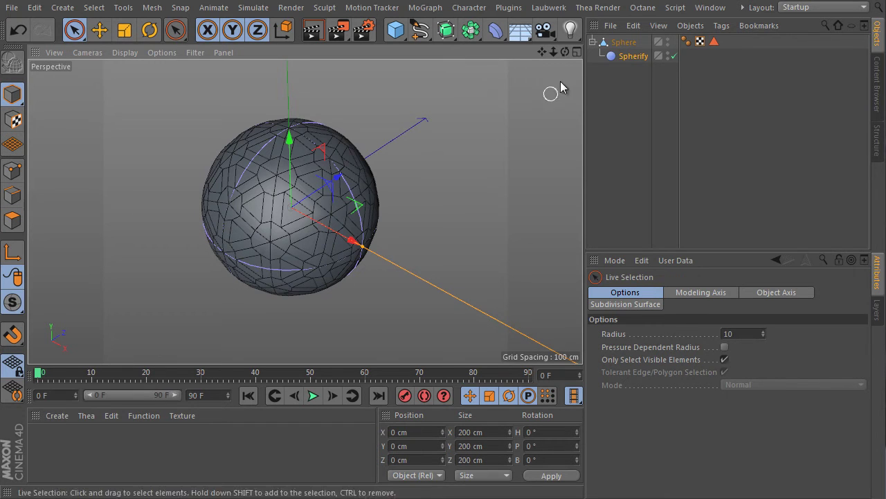
left_click(619, 45)
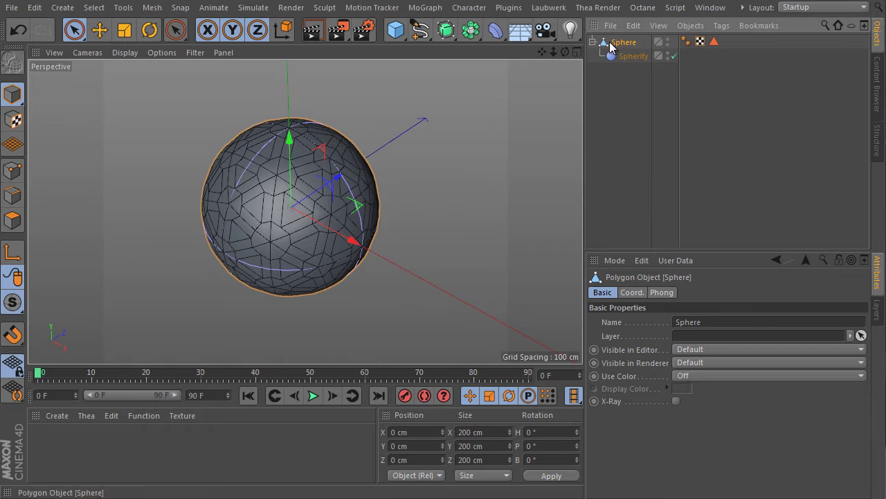
right_click(396, 83)
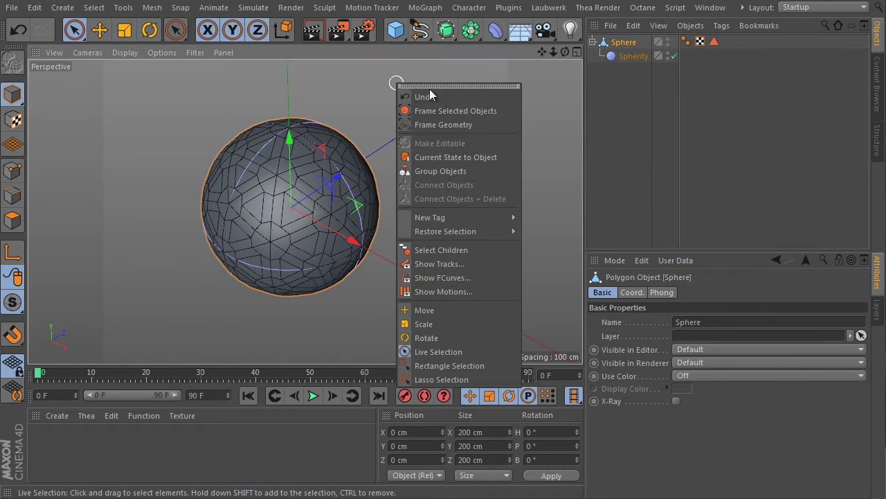
left_click(445, 157)
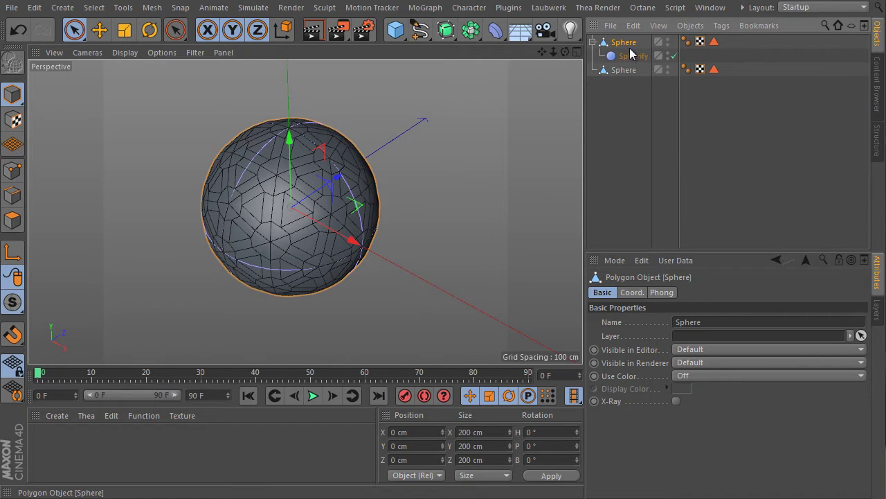
key("Delete")
left_click(624, 42)
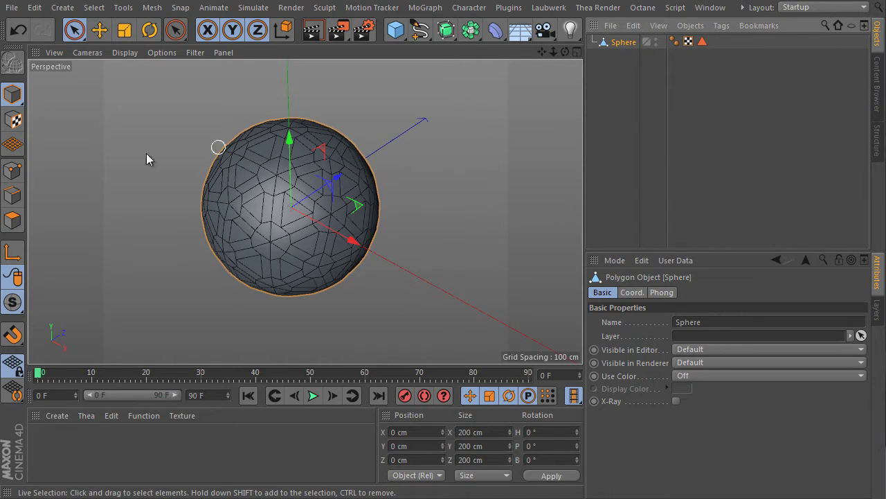
Restore the stored triangle selection on the baked sphere in polygon mode.
left_click(12, 221)
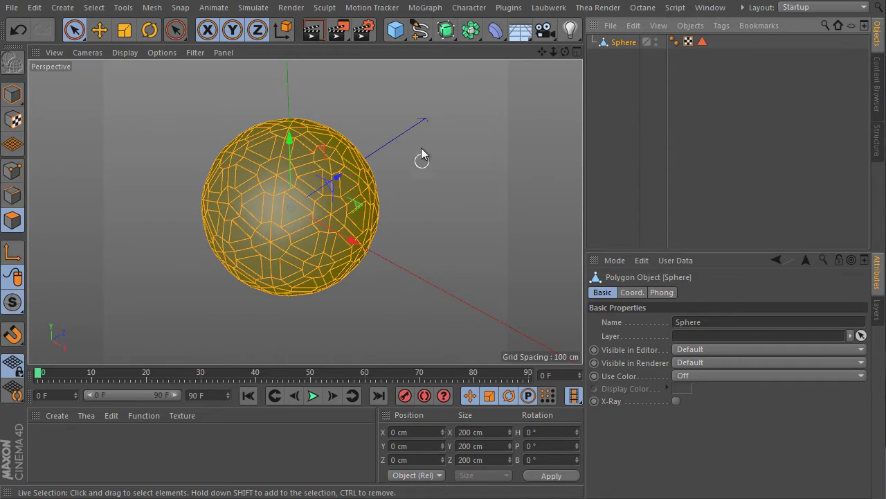
left_click(704, 44)
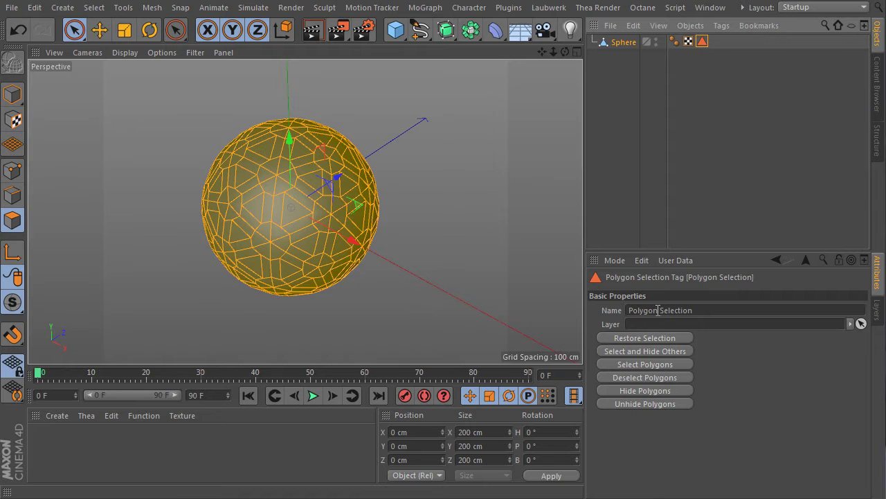
left_click(649, 338)
left_click_drag(356, 148, 368, 139, "alt")
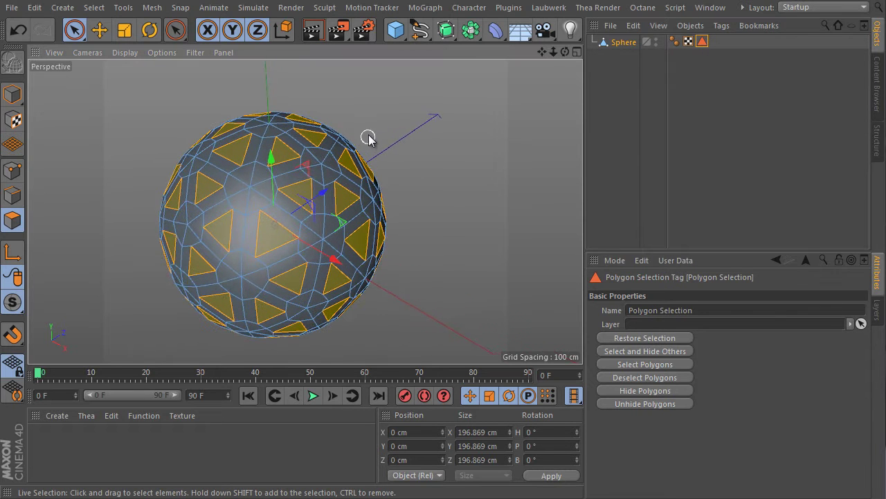
Extrude the selected triangles slightly into the sphere and inset them by 3.265 cm with Preserve Groups off.
key("i")
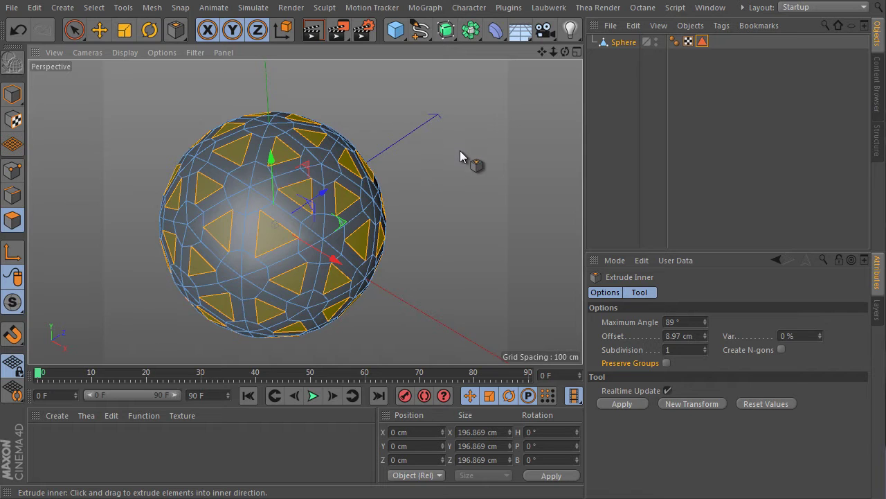
key("d")
mouse_move(455, 152)
left_mouse_down()
mouse_move(430, 162)
mouse_move(445, 148)
left_mouse_up()
key("i")
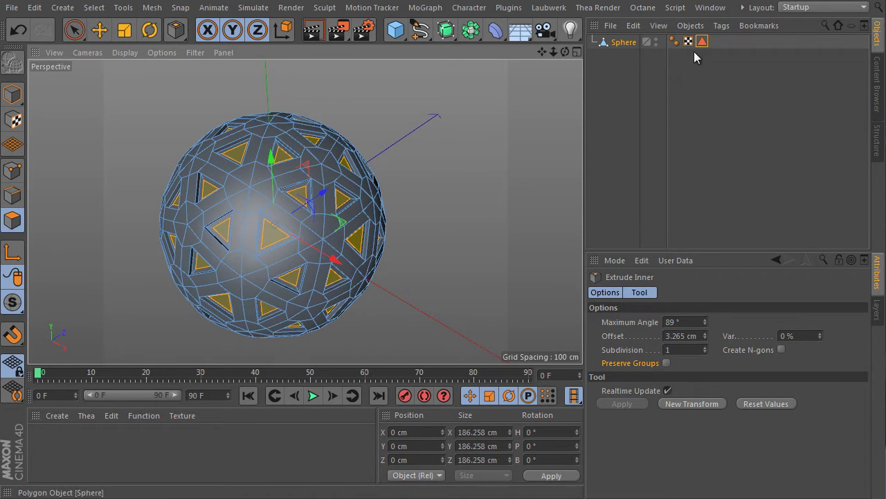
Update the sphere's existing polygon selection tag with the newly inset triangles.
left_click(94, 7)
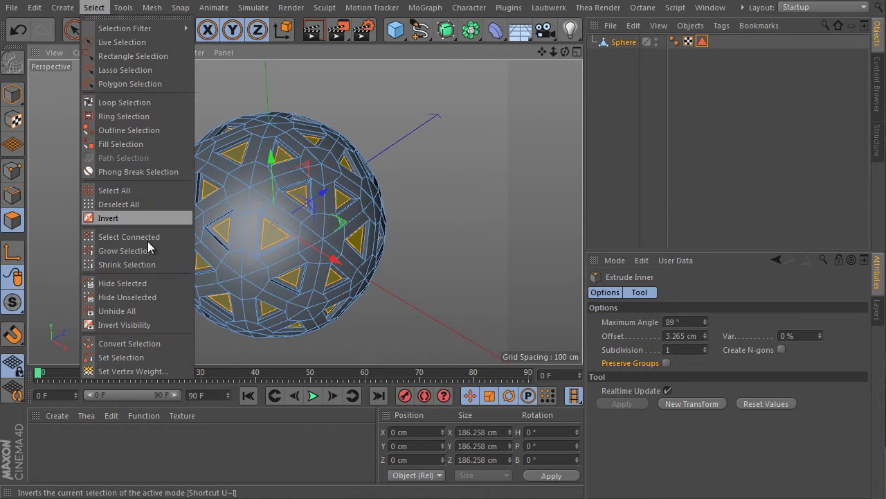
left_click(157, 356)
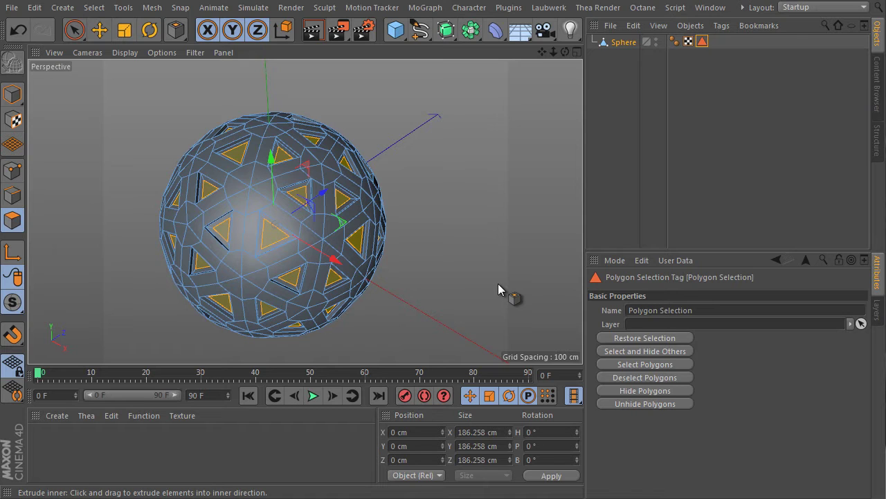
scroll(421, 177, "down", 2)
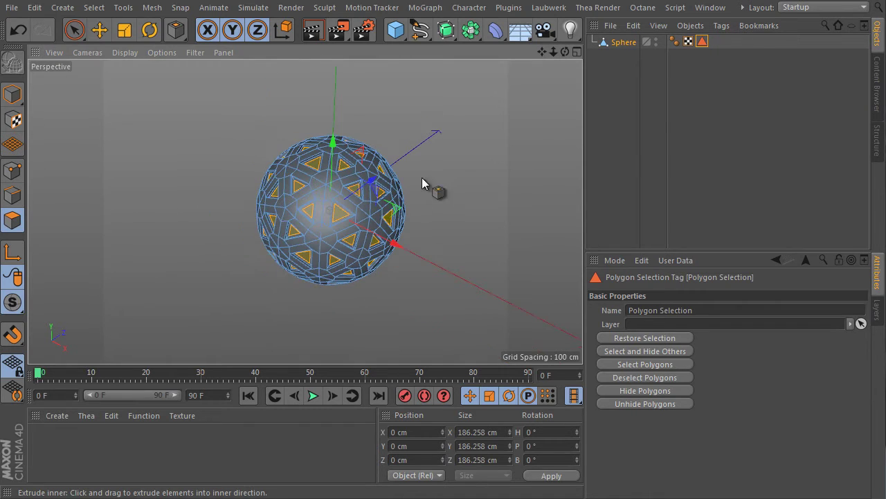
Start a new project, add a cube and make it editable.
left_click(13, 8)
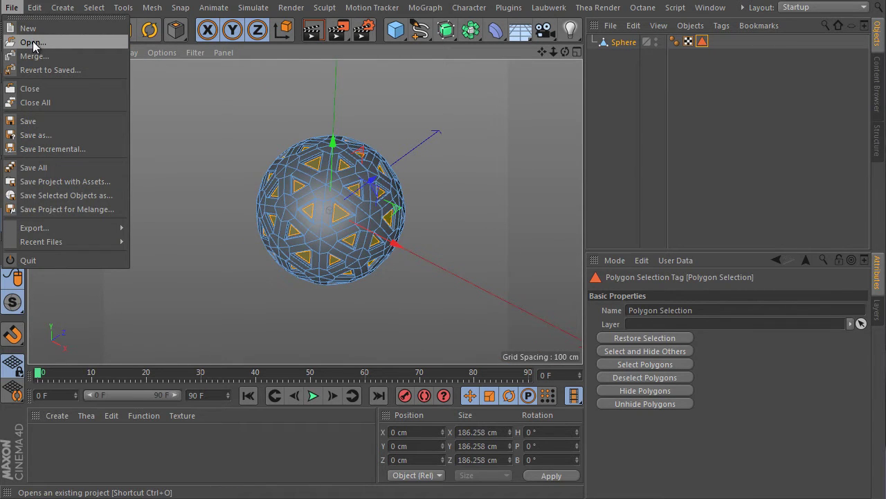
left_click(33, 29)
left_click_drag(393, 29, 513, 52)
left_click_drag(324, 206, 353, 147, "alt")
key("c")
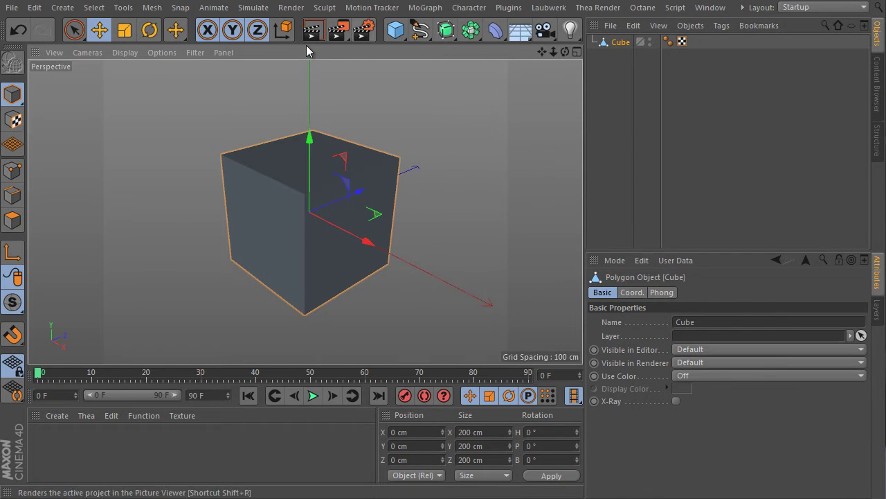
Apply Matrix Extrude to the cube's +X side face with 8 steps and a Z move of 115.05 cm.
left_click(13, 221)
left_click(358, 223)
scroll(374, 227, "down", 2)
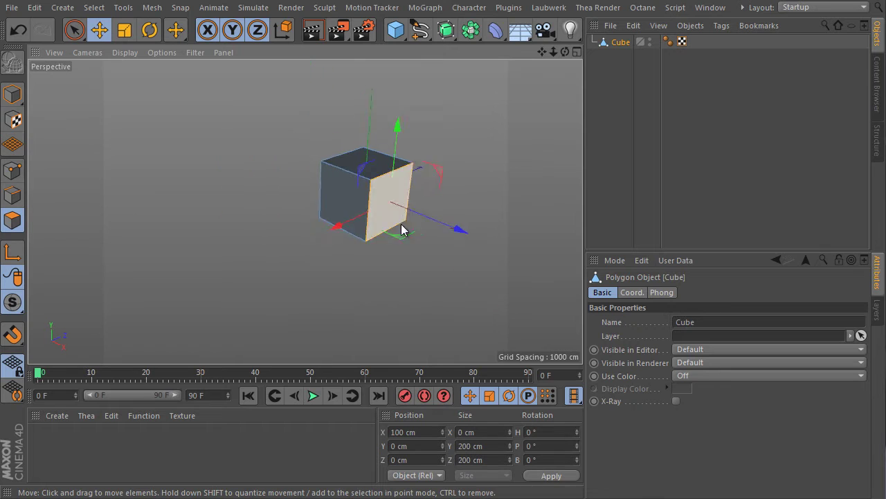
right_click(378, 67)
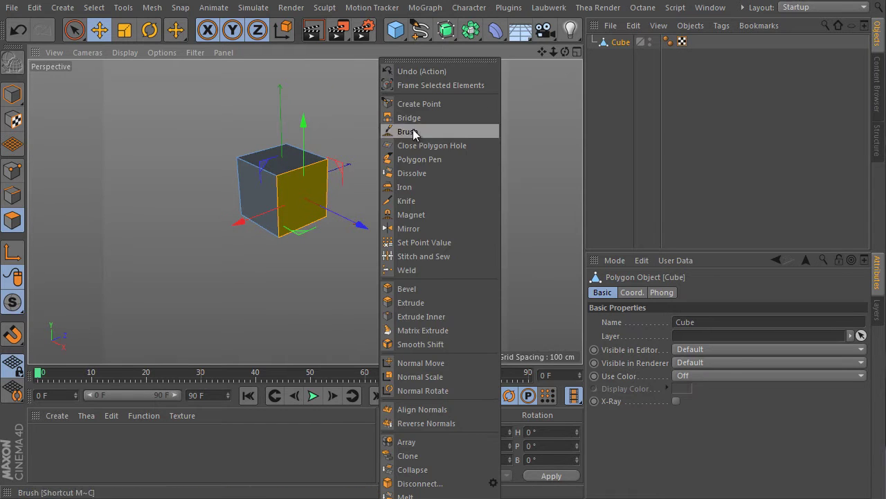
left_click(450, 330)
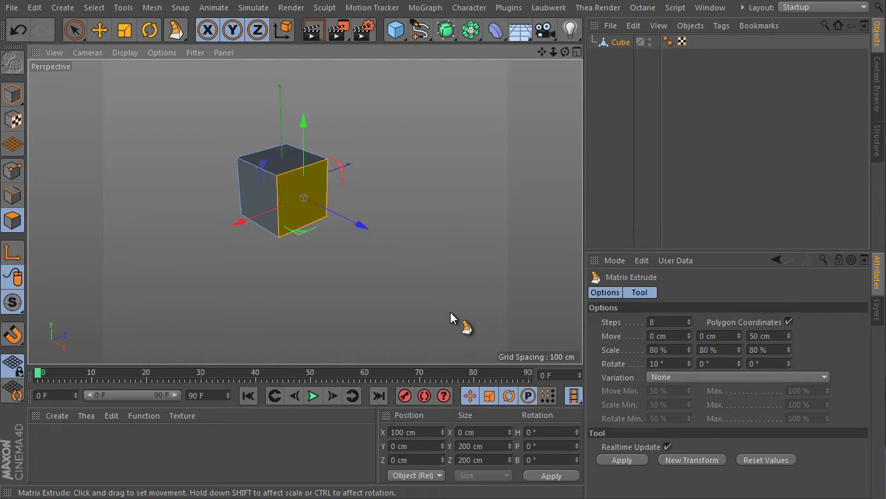
left_click_drag(293, 264, 293, 243)
scroll(373, 232, "down", 3)
middle_click_drag(374, 234, 362, 176, "alt")
left_click_drag(362, 176, 378, 182, "alt")
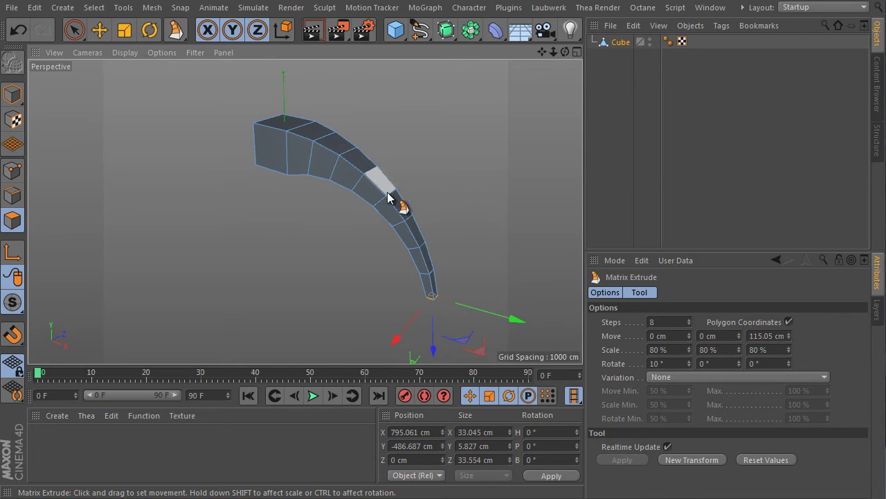
left_click_drag(438, 310, 450, 285, "alt")
Set the Matrix Extrude to 5 steps, X scale 113 %, Y scale 131 % and first rotation value 6°.
left_click_drag(688, 320, 689, 325)
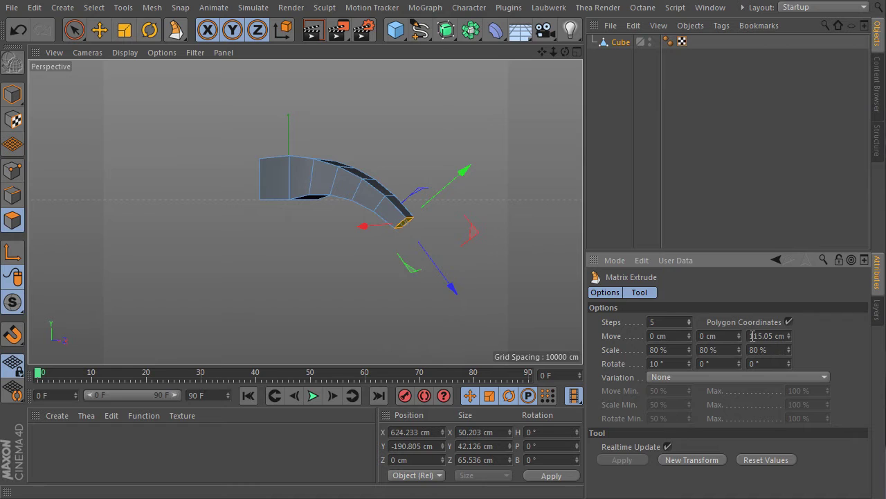
left_click_drag(674, 336, 633, 337)
left_click(711, 336)
left_click_drag(689, 350, 687, 325)
left_click_drag(740, 351, 738, 324)
left_click(692, 367)
mouse_move(688, 362)
left_mouse_down()
mouse_move(688, 341)
mouse_move(689, 368)
left_mouse_up()
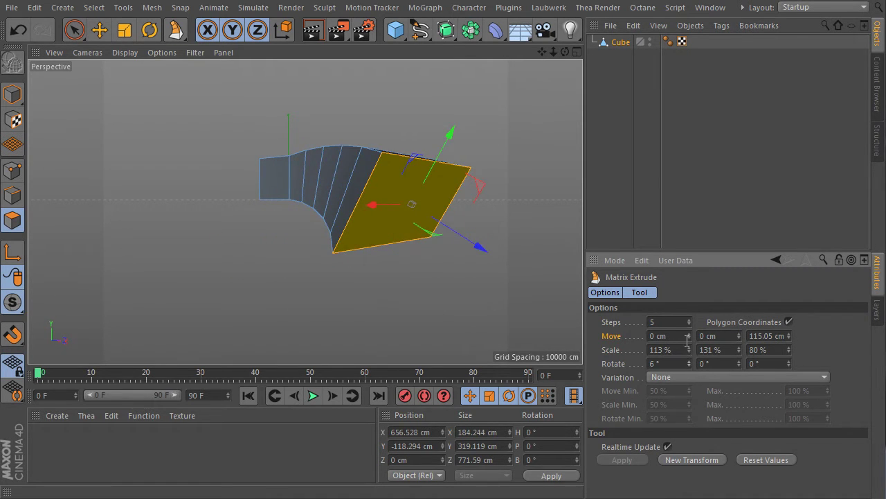
Set all three Matrix Extrude scale values to 80 %.
double_click(686, 350)
type("80")
key("Tab")
type("80")
key("Tab")
type("80")
key("Return")
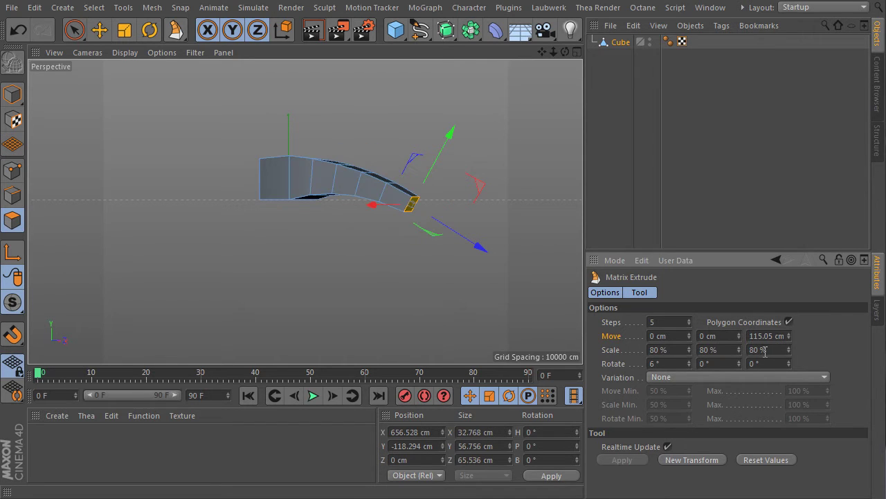
Try the Per Step variation of the Matrix Extrude, and set Variation to Initial.
left_click(668, 377)
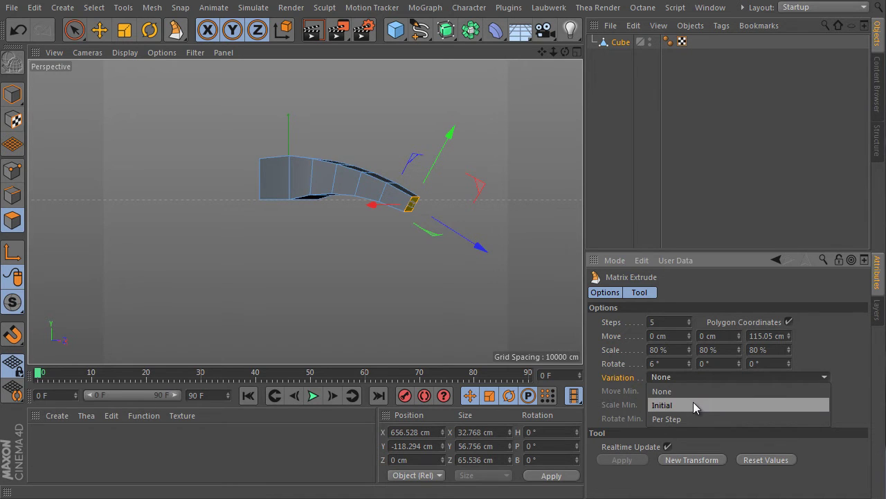
left_click(694, 418)
left_click(695, 378)
left_click(693, 404)
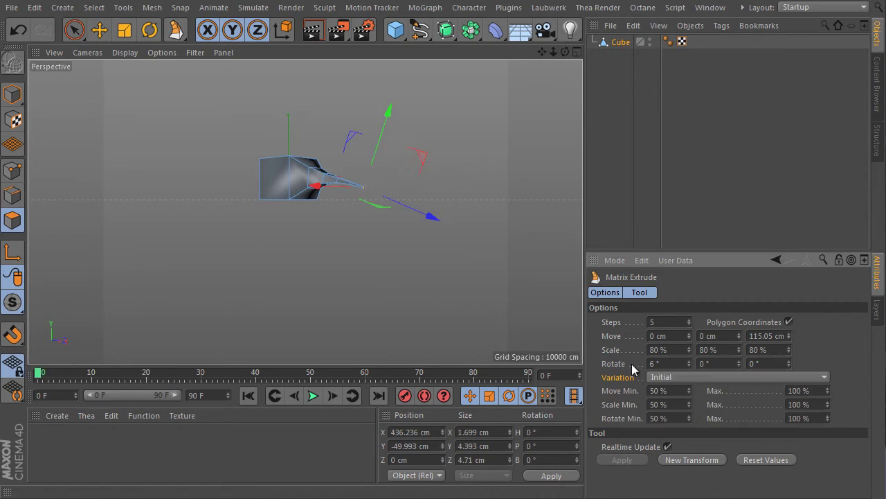
scroll(406, 188, "up", 3)
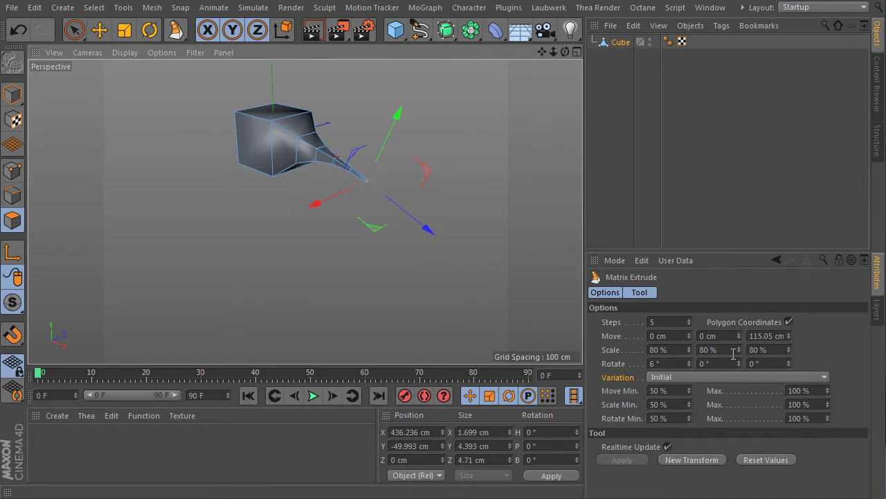
Increase the Matrix Extrude to 7 steps and set its Variation to Per Step.
left_click(690, 320)
left_click(690, 319)
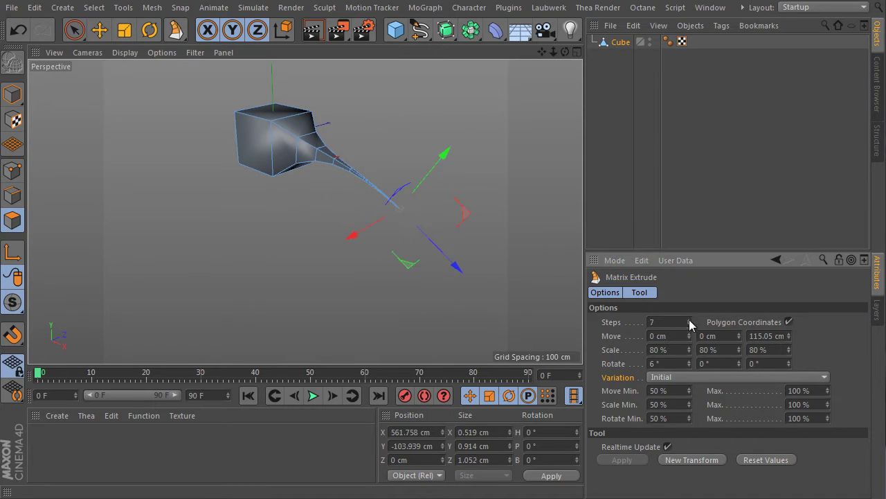
left_click(695, 377)
left_click(699, 418)
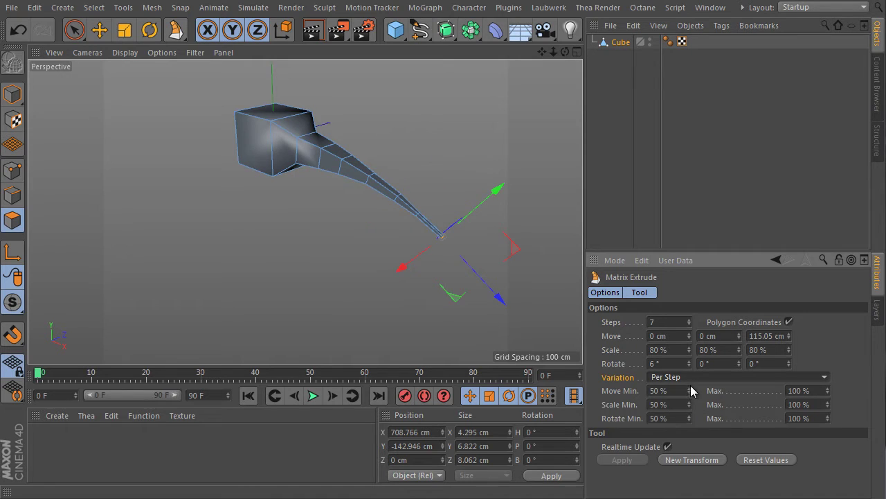
Set the Matrix Extrude variation to Move Max. 206 %, Scale Min. 72 % and Scale Max. 155 %.
left_click_drag(830, 389, 824, 294)
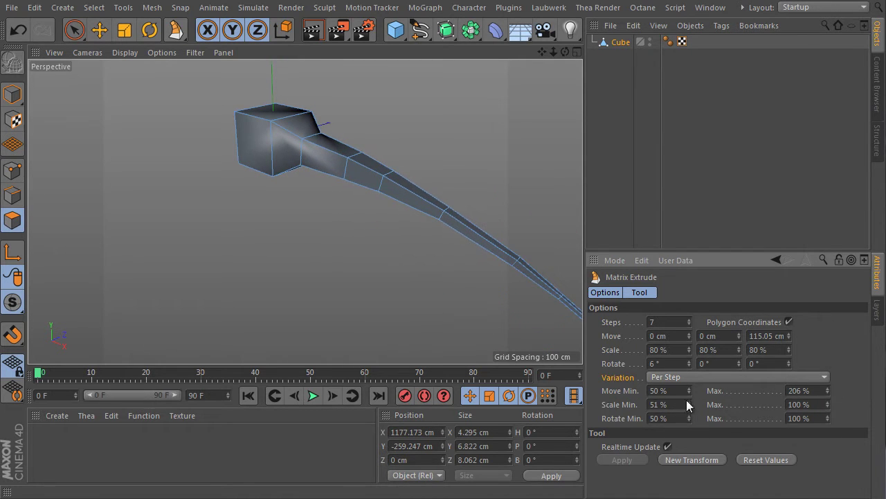
left_click_drag(686, 399, 687, 384)
left_click_drag(828, 404, 827, 377)
scroll(471, 290, "down", 3)
left_click_drag(415, 249, 401, 194, "alt")
scroll(407, 197, "up", 1)
Set the Matrix Extrude's Rotate Min. to 261 %, Rotate Max. to 325 % and rotation values to 8°, 8° and 9°.
left_click_drag(687, 420, 693, 291)
left_click_drag(828, 418, 811, 263)
left_click_drag(739, 362, 785, 355)
mouse_move(688, 363)
left_mouse_down()
mouse_move(689, 372)
mouse_move(687, 357)
left_mouse_up()
scroll(435, 149, "down", 3)
mouse_move(417, 169)
left_mouse_down("alt")
mouse_move(383, 247)
mouse_move(426, 212)
mouse_move(396, 247)
mouse_move(444, 233)
mouse_move(376, 238)
mouse_move(337, 220)
left_mouse_up("alt")
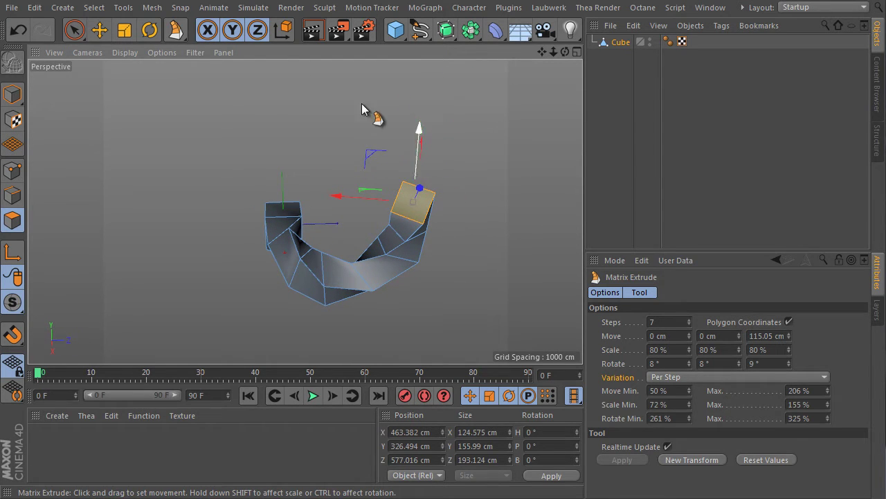
Leave Matrix Extrude for the Live Selection tool and switch to the open project tutor1.c4d.
left_click(82, 36)
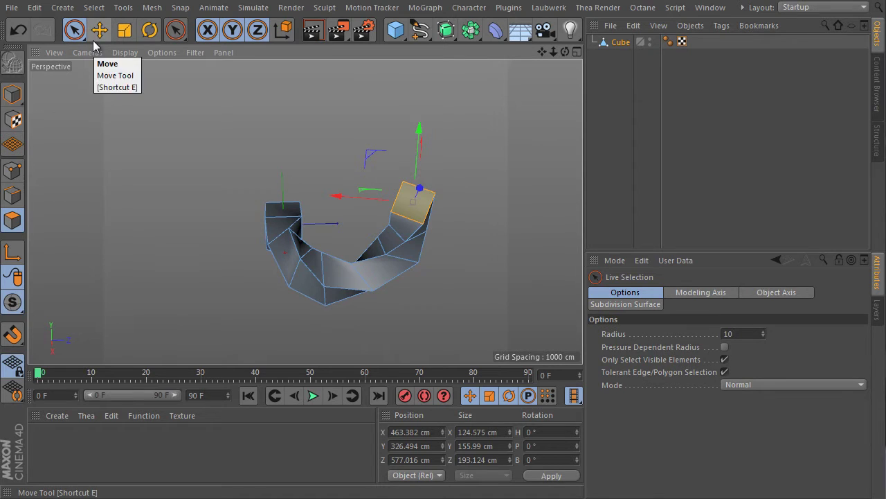
left_click_drag(364, 254, 385, 214, "alt")
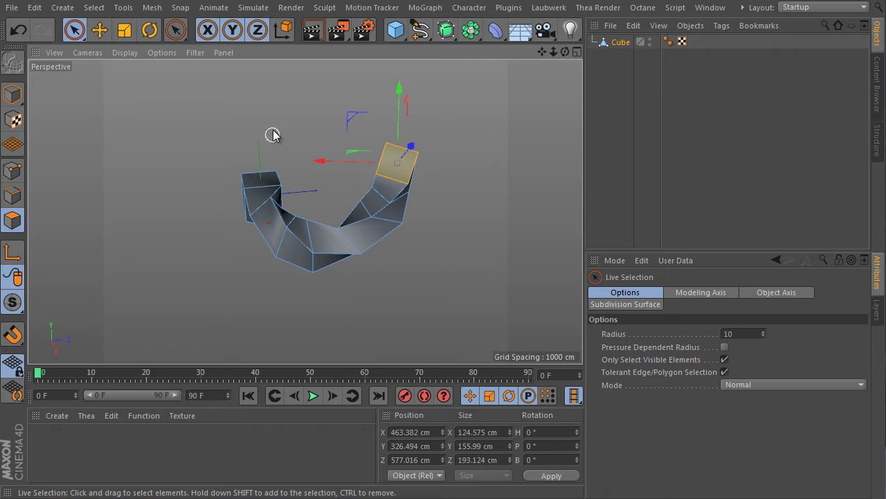
key("v")
mouse_move(277, 159)
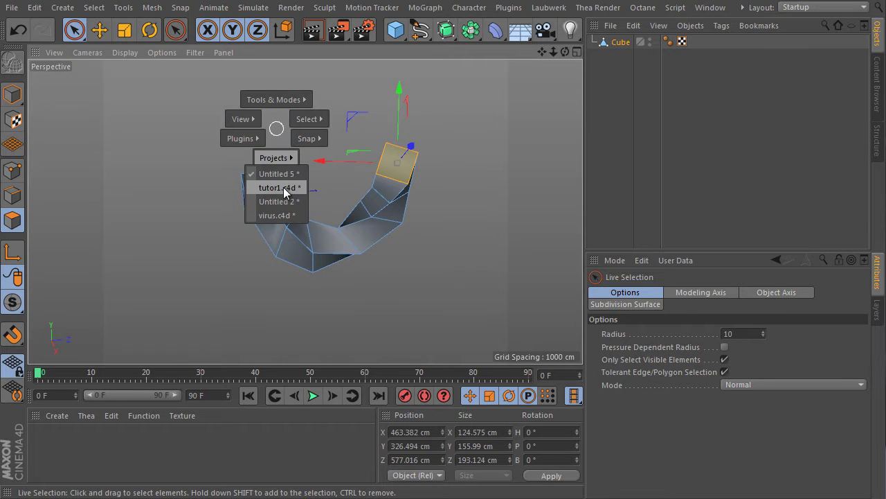
left_click(283, 187)
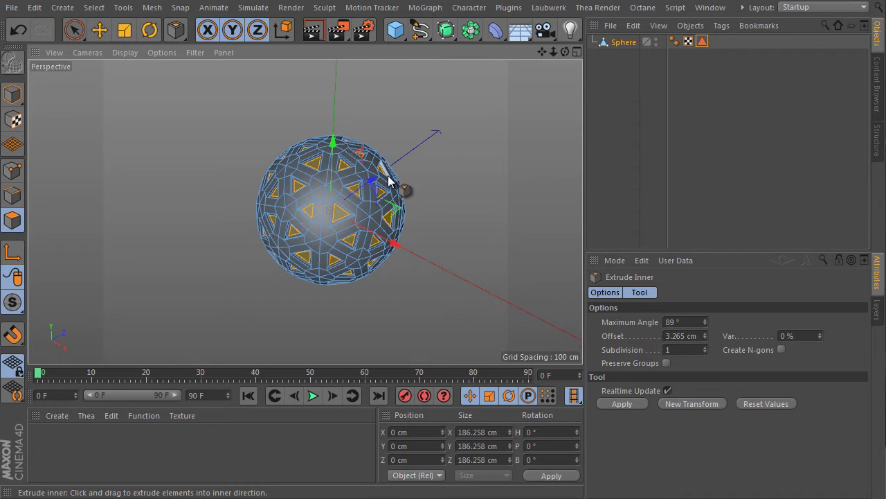
Add a MoExtrude deformer as a child of the Sphere.
left_click(702, 42)
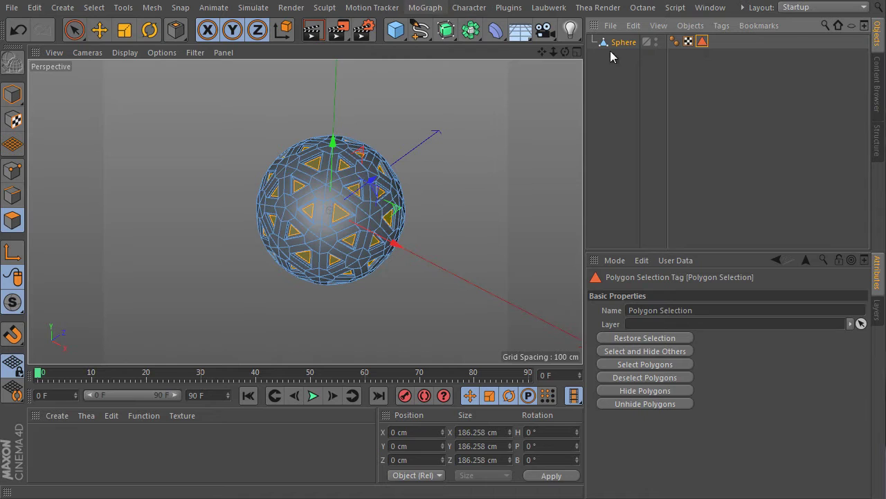
left_click(429, 8)
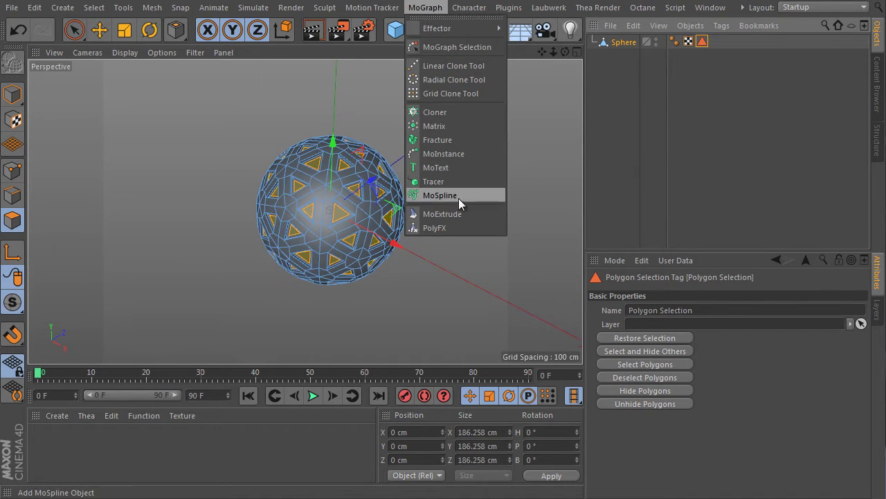
left_click(443, 214)
right_click_drag(441, 133, 399, 161, "alt")
left_click_drag(397, 162, 386, 136, "alt")
right_click_drag(385, 135, 435, 113, "alt")
scroll(436, 118, "down", 3)
mouse_move(422, 158)
left_mouse_down("alt")
mouse_move(422, 198)
mouse_move(423, 150)
left_mouse_up("alt")
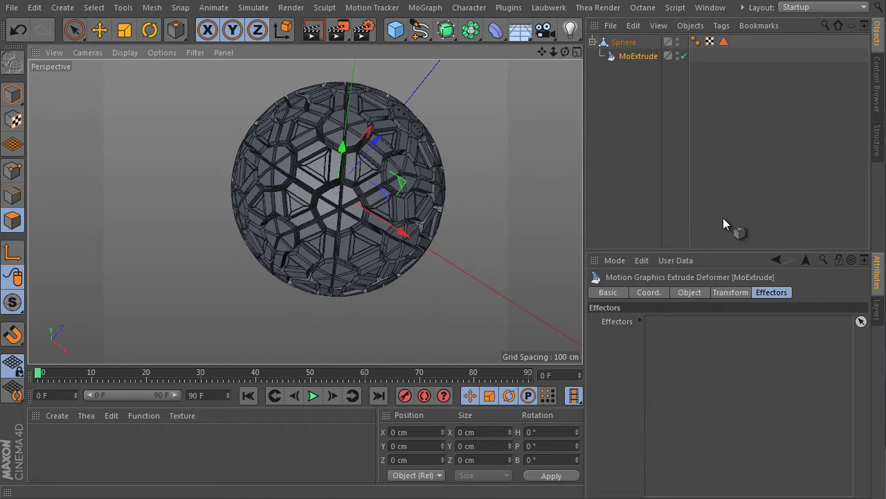
Restrict the MoExtrude to the triangular faces by assigning the Sphere's stored Polygon Selection tag to it.
left_click(690, 295)
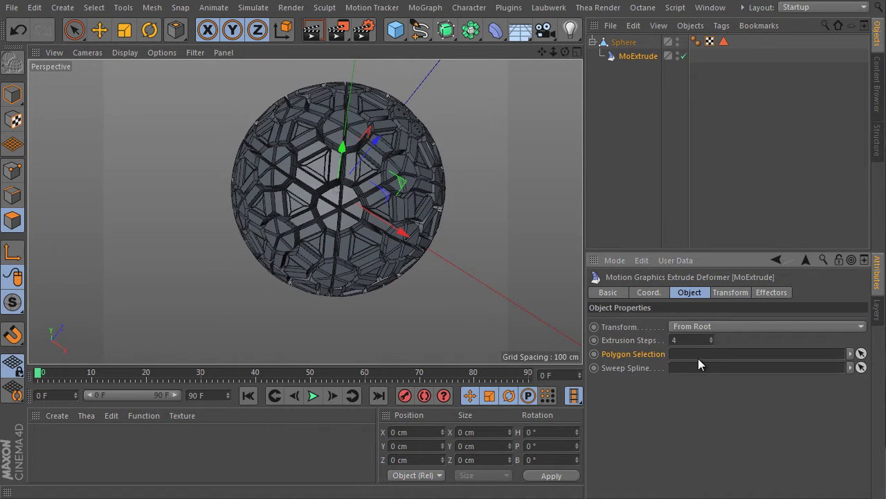
left_click_drag(724, 41, 687, 356)
left_click_drag(390, 155, 406, 168, "alt")
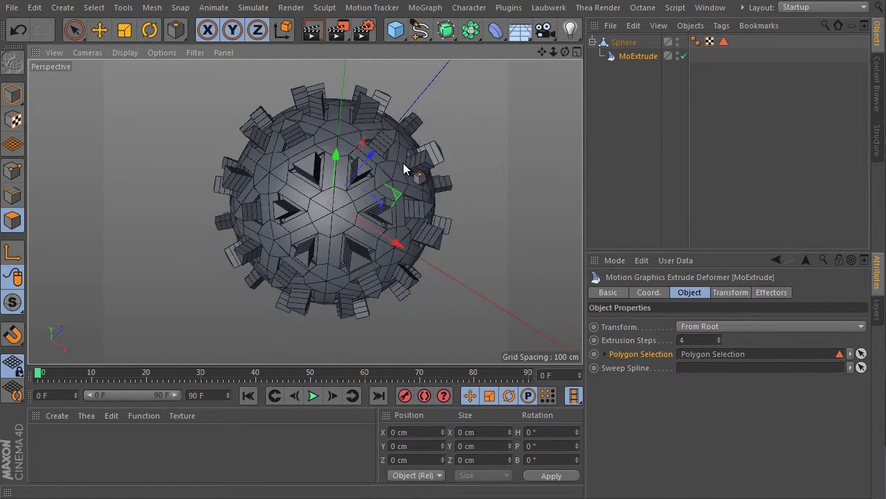
mouse_move(407, 199)
left_mouse_down("alt")
mouse_move(405, 174)
mouse_move(401, 204)
left_mouse_up("alt")
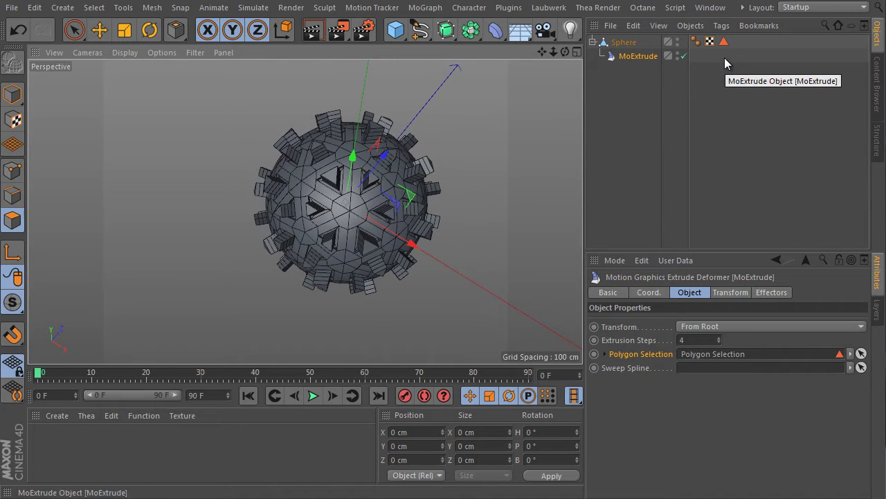
Try a MoExtrude X position of -7 cm and a changed X scale, and restore them to 0 cm and 0.98.
left_click(731, 293)
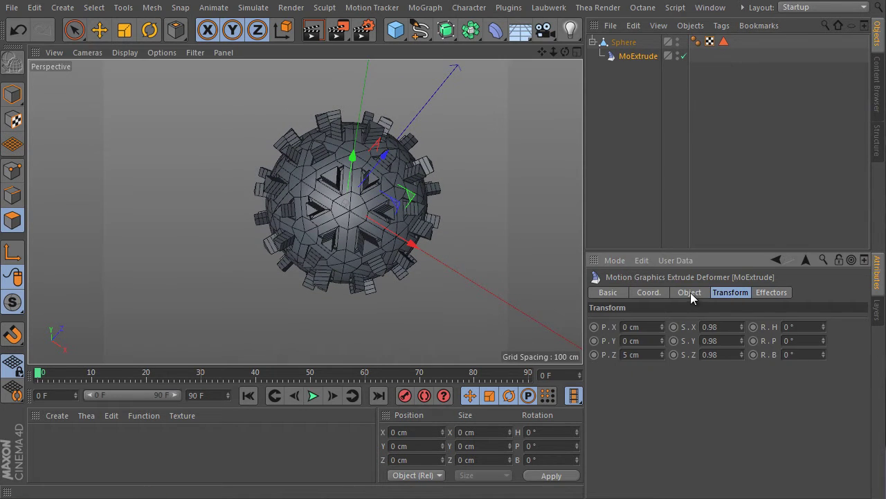
mouse_move(661, 324)
left_mouse_down()
mouse_move(664, 302)
mouse_move(656, 336)
left_mouse_up()
left_click_drag(741, 328, 814, 346)
left_click(793, 326)
type("0")
key("Return")
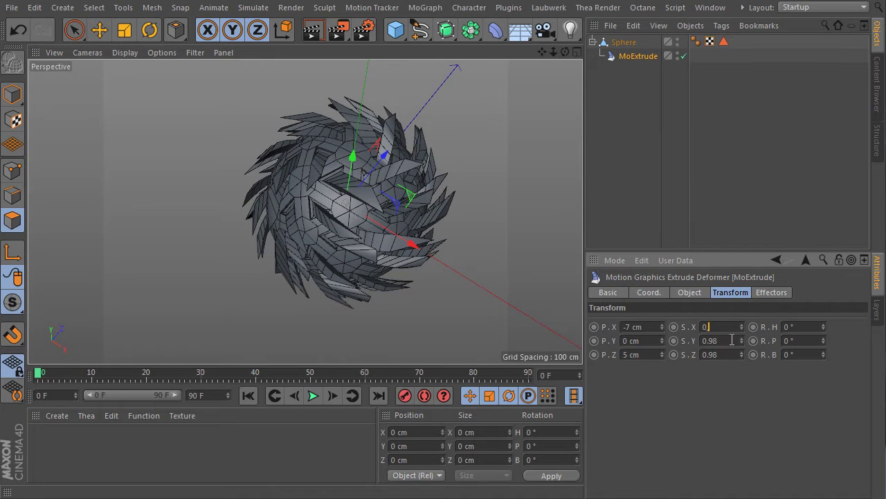
type("0,98")
key("Return")
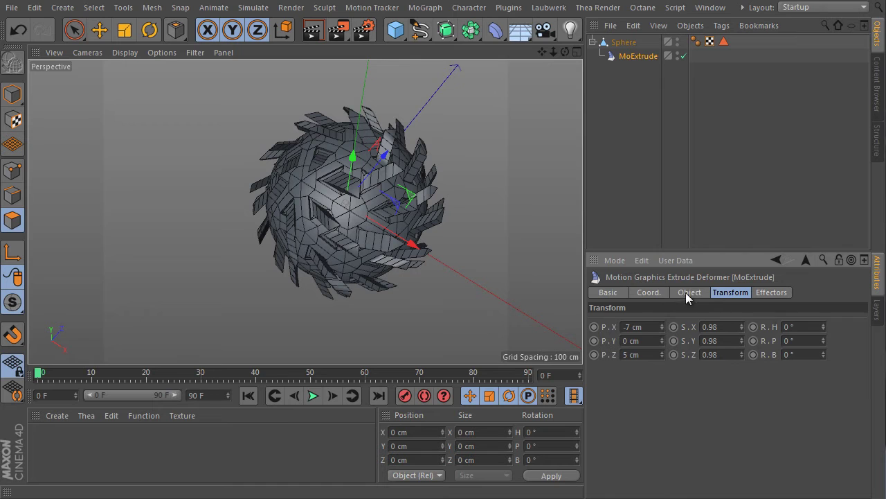
left_click(630, 327)
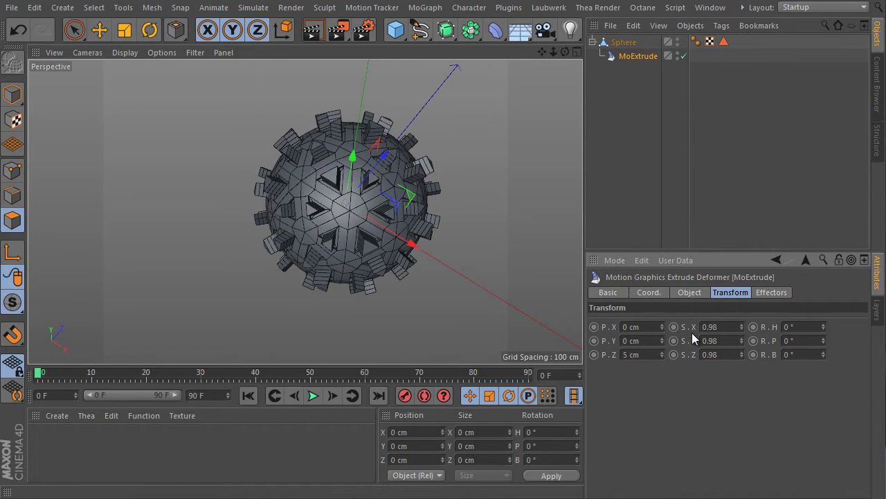
Activate the Live Selection tool and disable the MoExtrude deformer.
right_click_drag(428, 159, 467, 162, "alt")
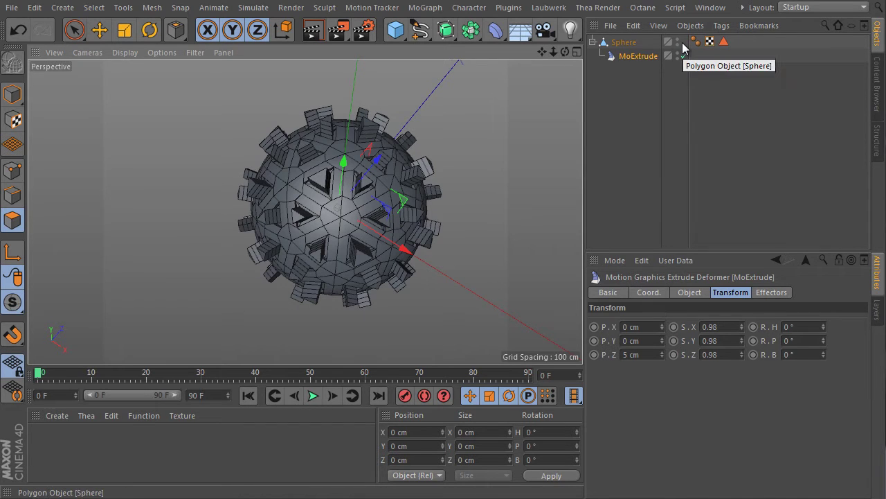
left_click(69, 32)
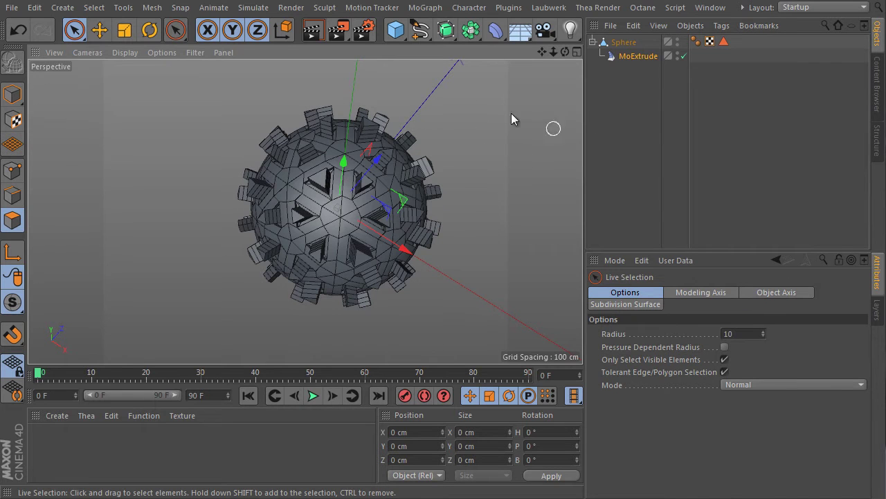
left_click(684, 56)
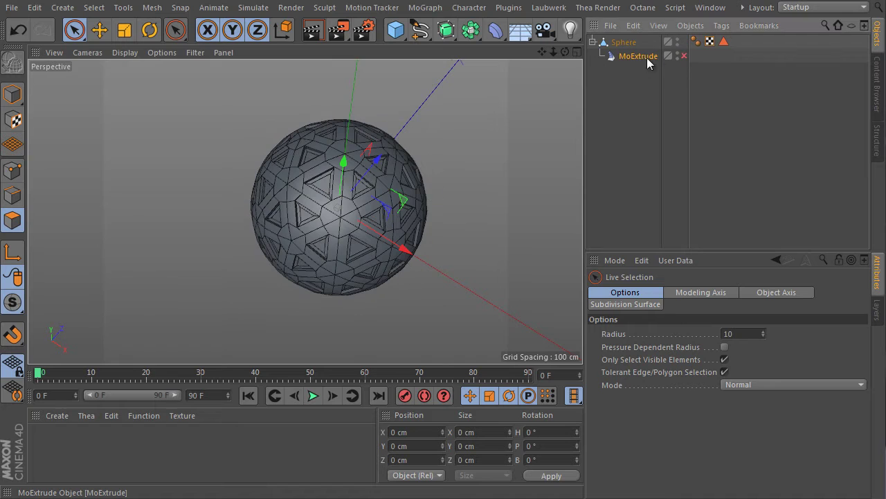
Add a Displacer deformer as a child of the Sphere, above the MoExtrude.
left_click(624, 42)
left_click_drag(495, 31, 503, 54)
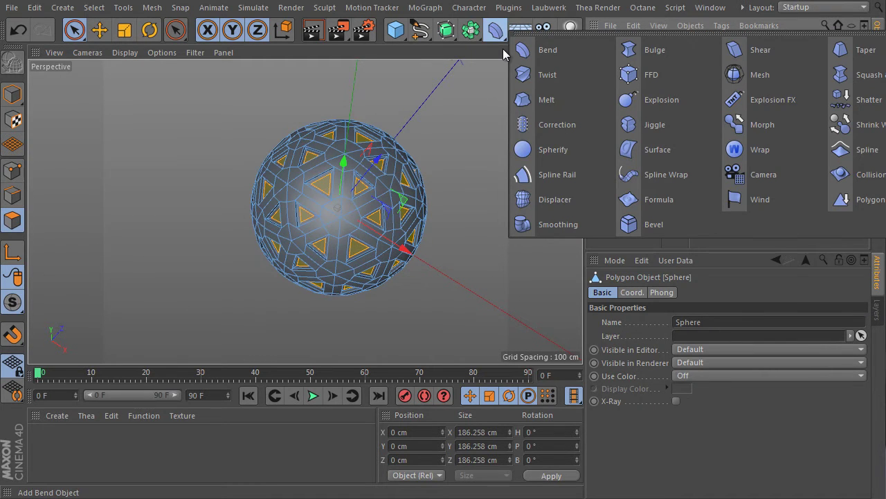
left_click(588, 201, "shift")
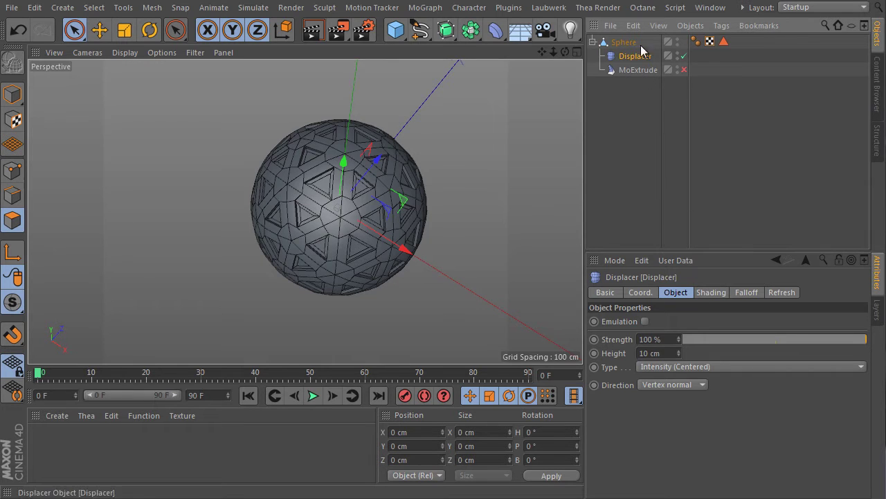
Assign a Noise shader to the Displacer's custom shader channel.
left_click(711, 292)
left_click_drag(697, 252, 696, 138)
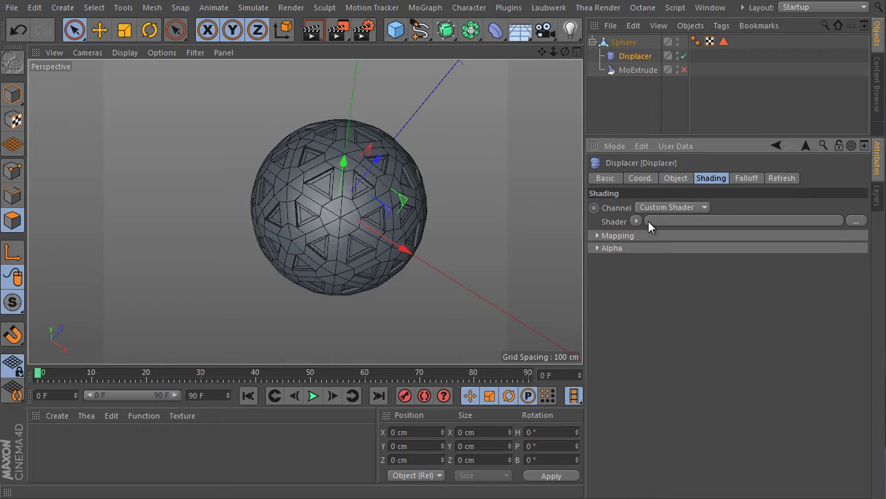
left_click(634, 221)
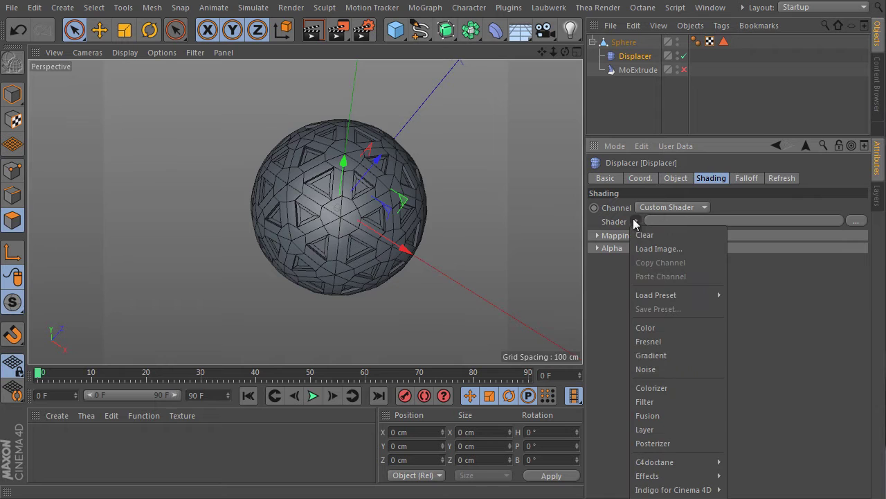
left_click(660, 367)
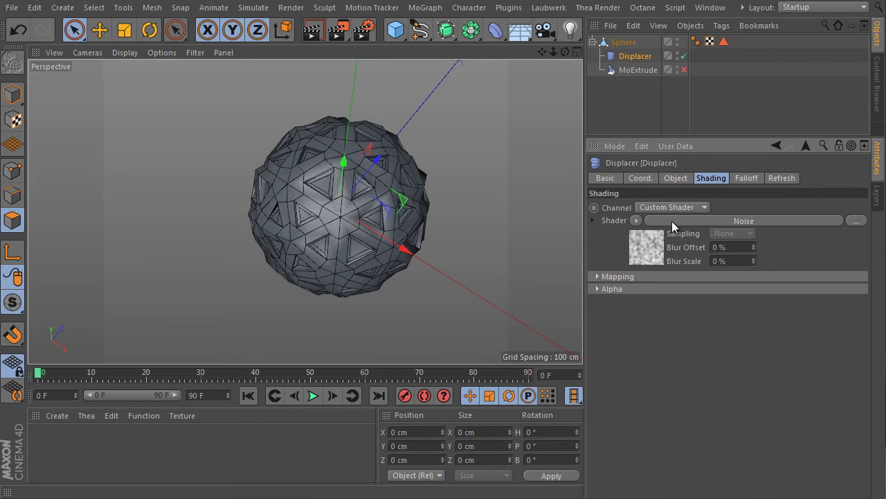
Set the Noise shader's Global Scale to 623 % and Animation Speed to 1.1 with the animation playing.
left_click(670, 223)
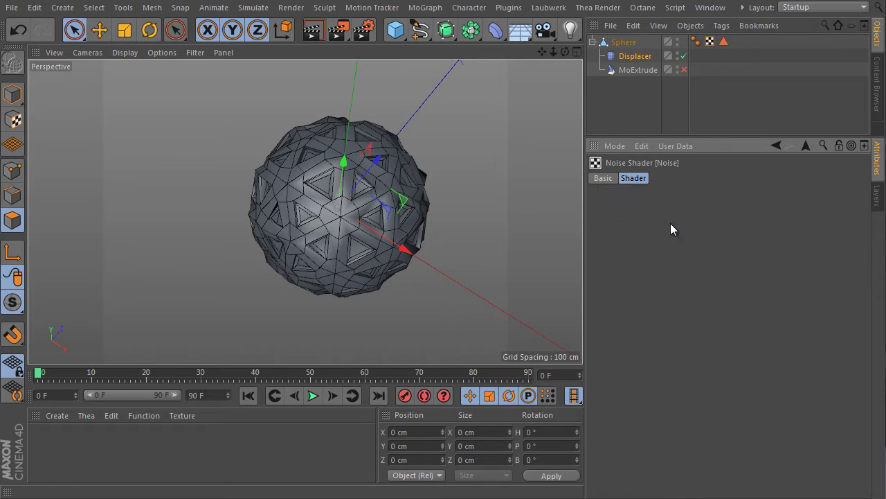
left_click_drag(706, 136, 706, 79)
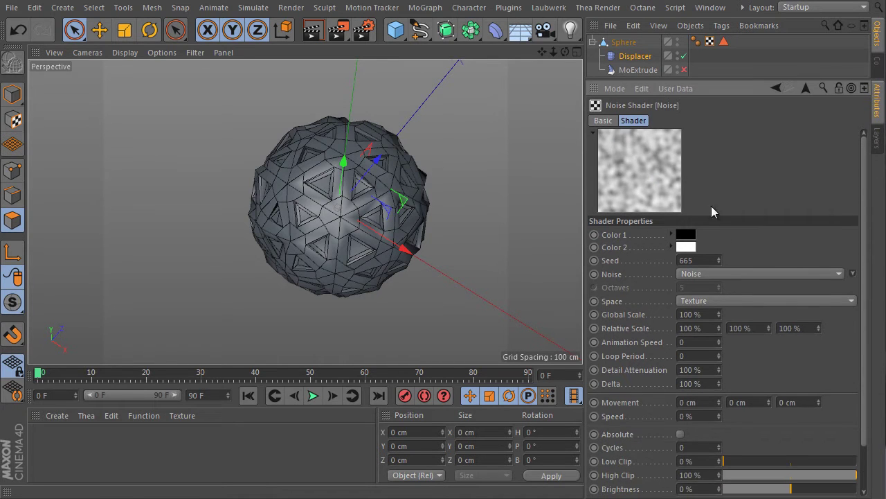
left_click_drag(716, 262, 716, 260)
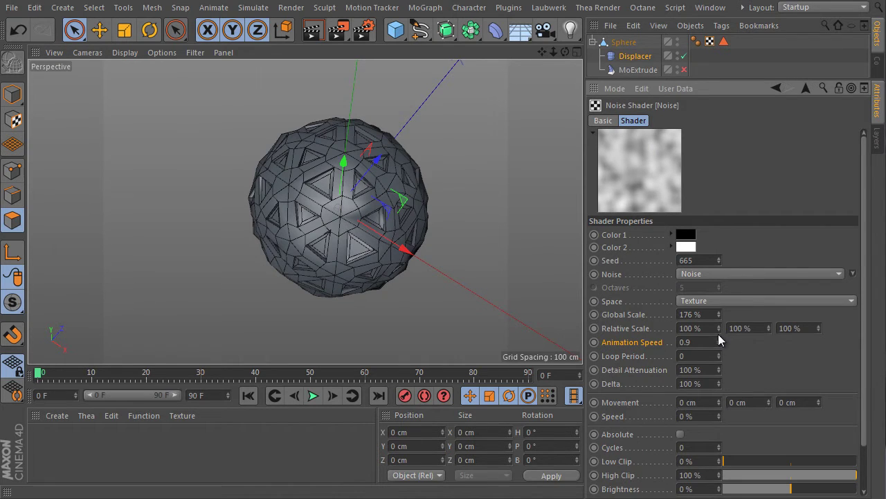
left_click(313, 395)
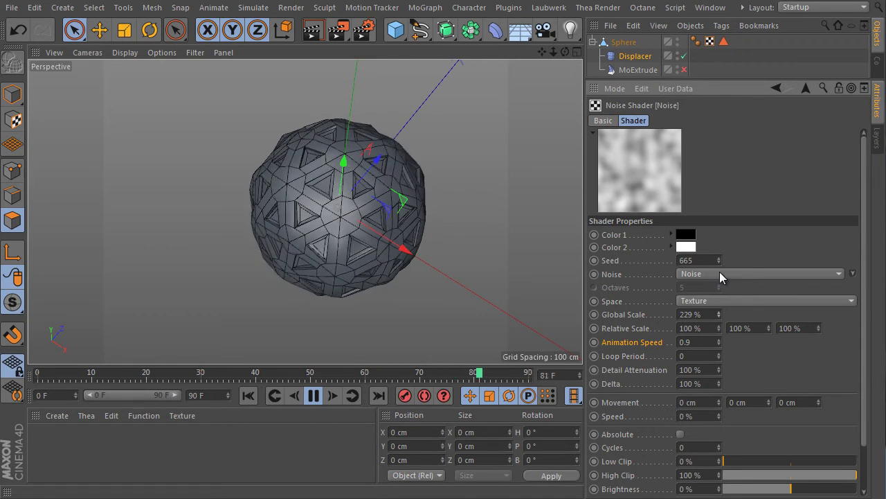
left_click_drag(719, 313, 714, 86)
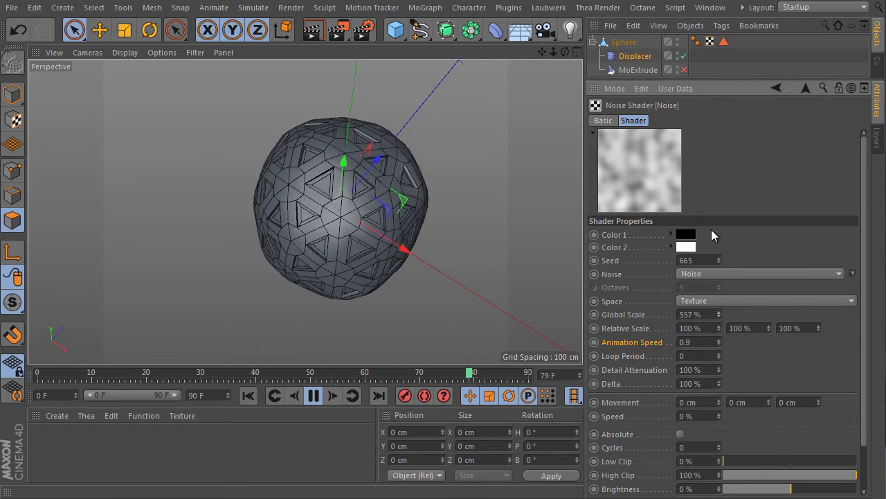
left_click(718, 341)
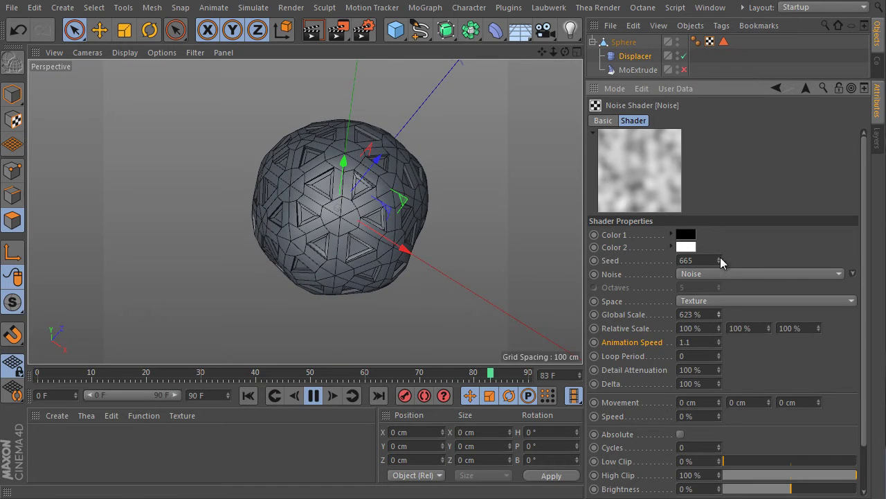
Set the Displacer's height to 19 cm and reopen its shading settings.
left_click(634, 56)
left_click(676, 121)
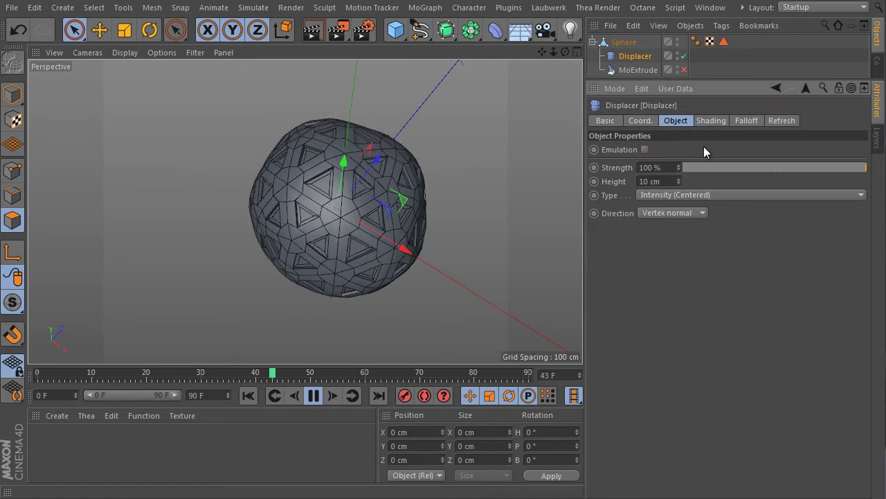
left_click_drag(679, 182, 679, 176)
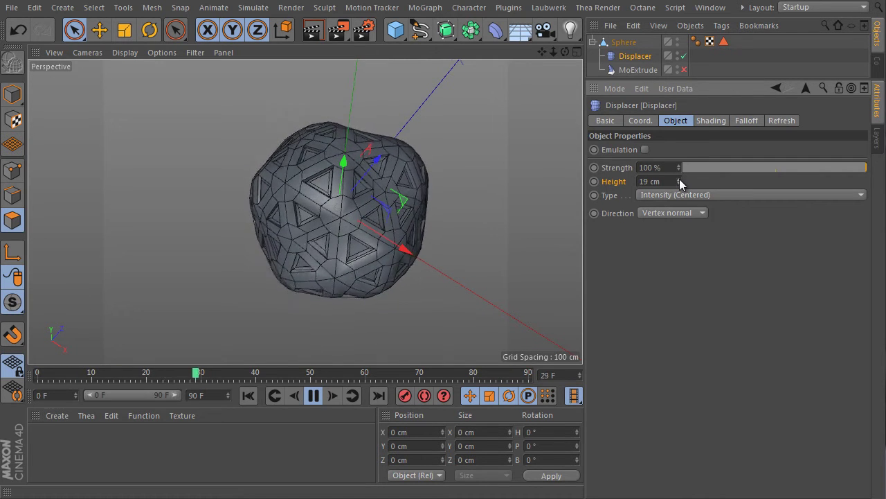
left_click(713, 123)
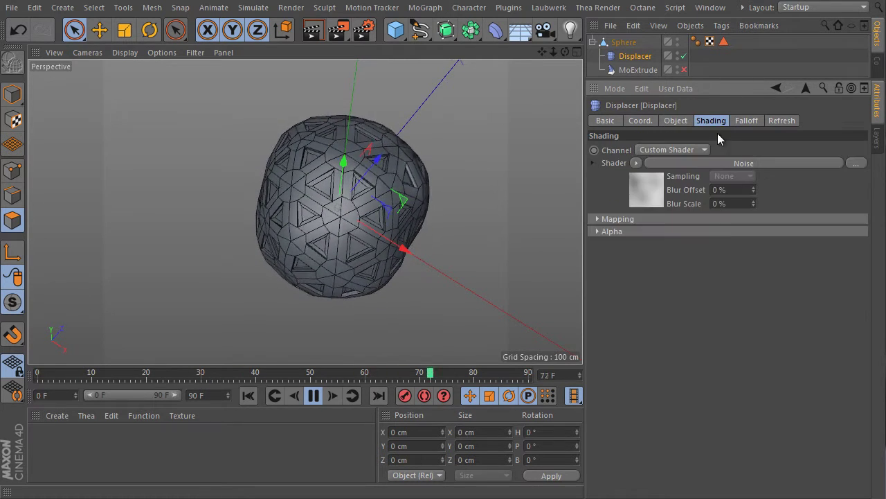
Set the Displacer's Noise shader Global Scale to 701 % and re-enable the MoExtrude deformer.
left_click(667, 163)
left_click_drag(719, 313, 720, 272)
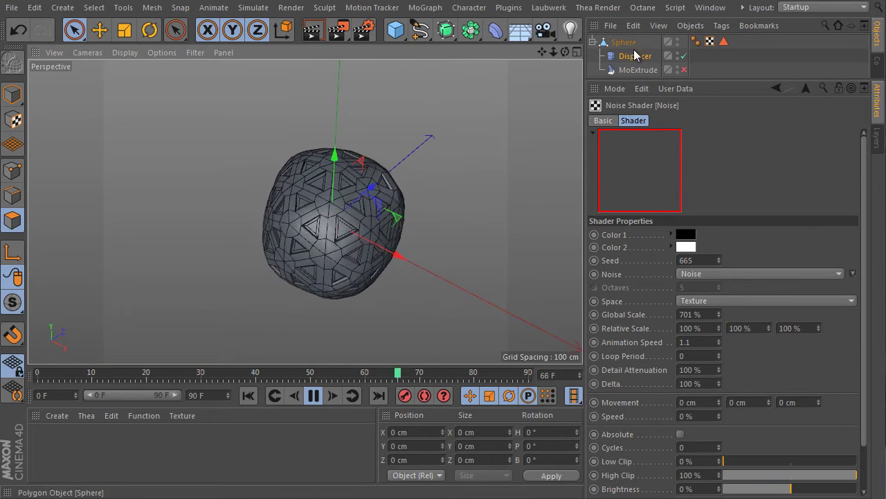
left_click(641, 69)
left_click(683, 69)
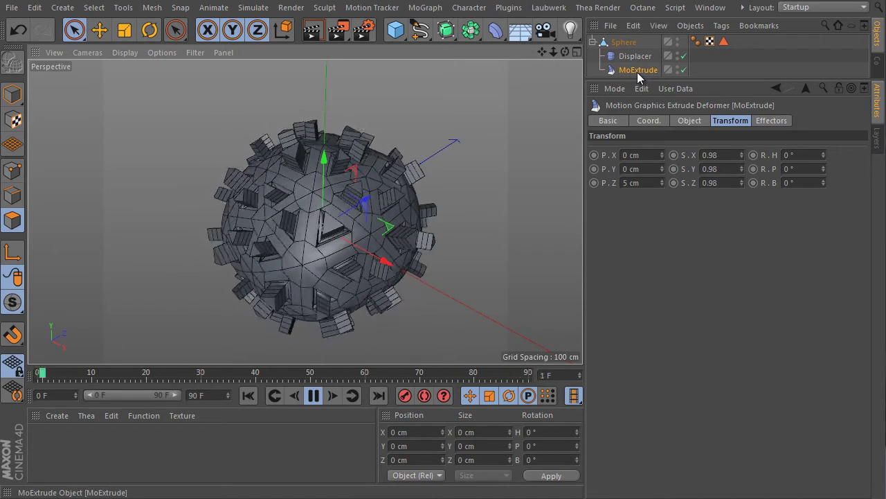
Add a Step effector to the selected MoExtrude and enlarge the object list to show the whole hierarchy.
left_click(434, 9)
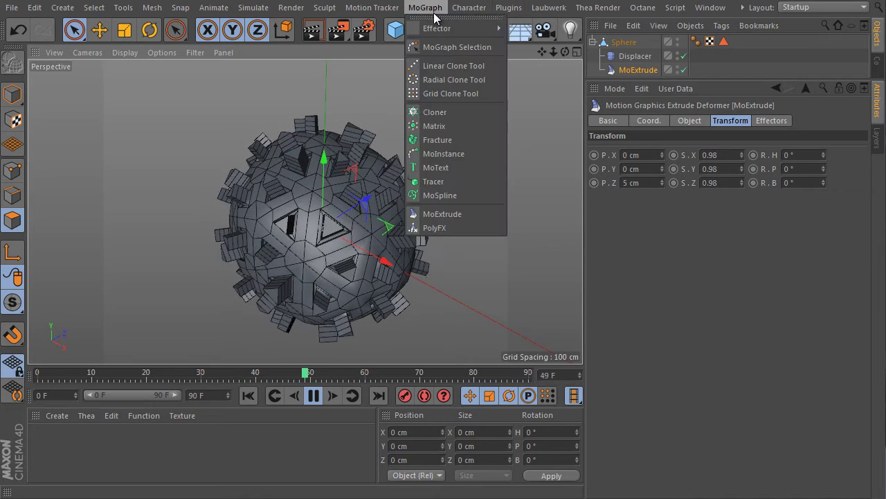
mouse_move(439, 30)
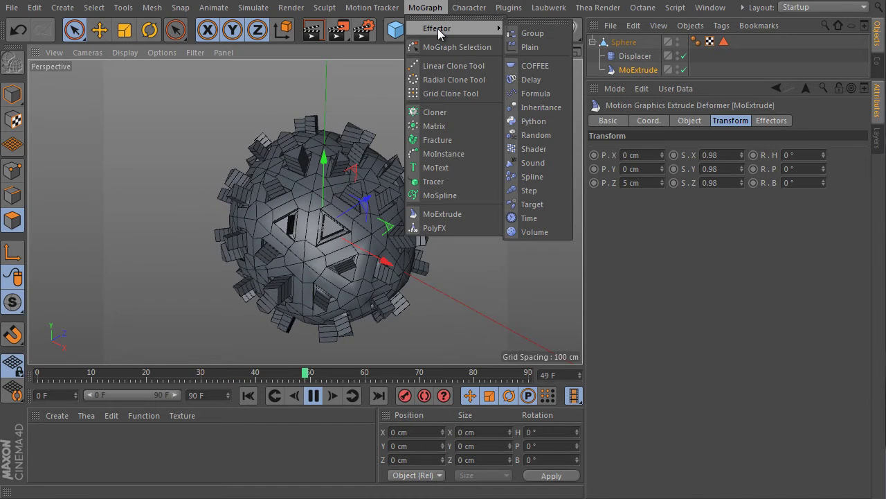
left_click(545, 190)
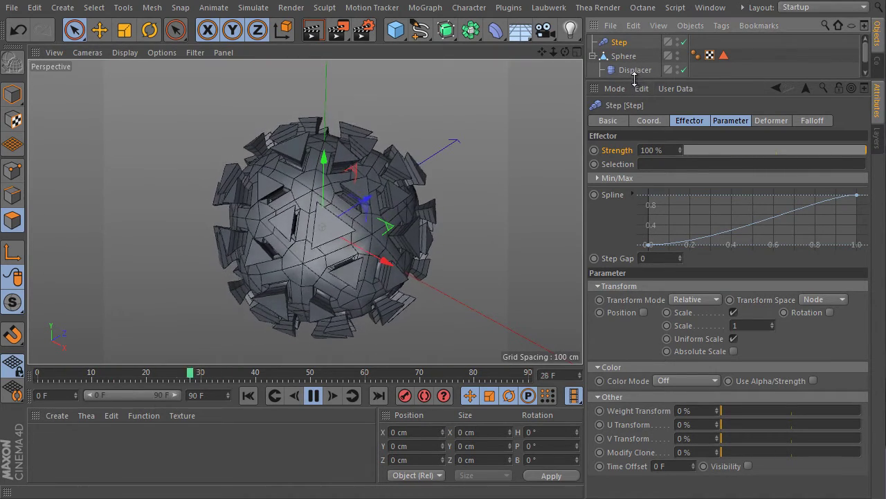
left_click_drag(638, 79, 637, 110)
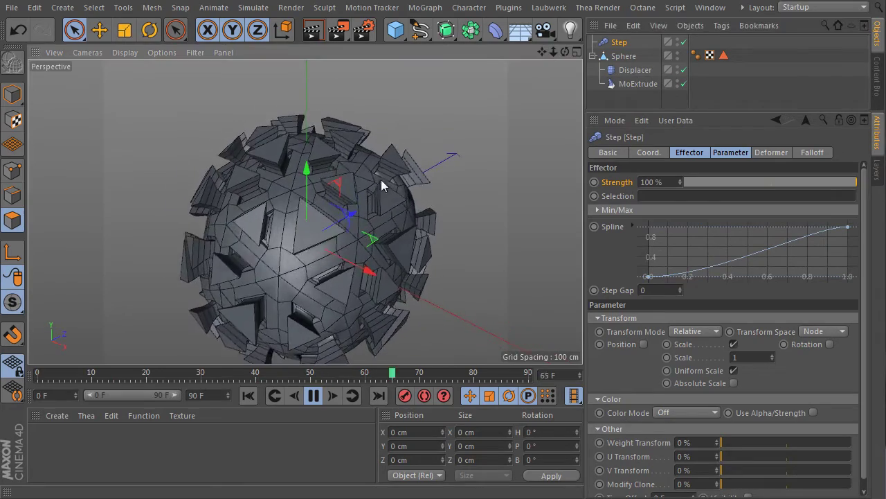
Stop the animation and reassign the Step effector in the MoExtrude's Effectors list.
left_click(635, 86)
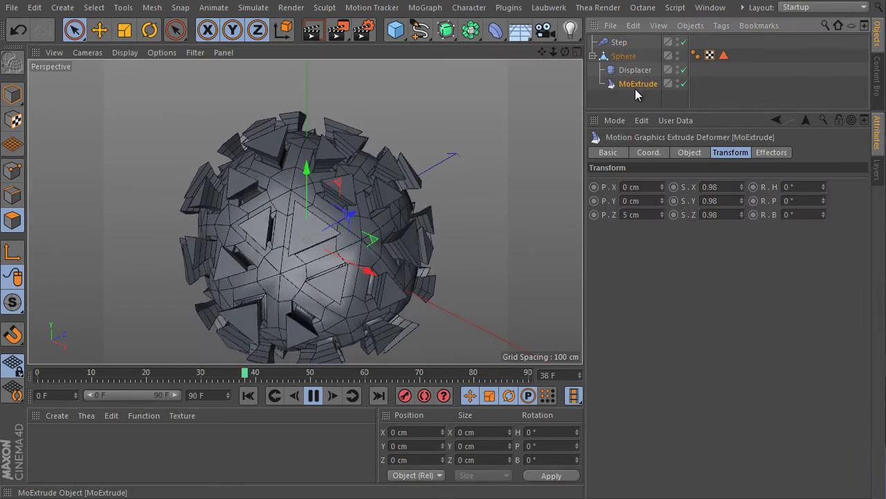
left_click(771, 152)
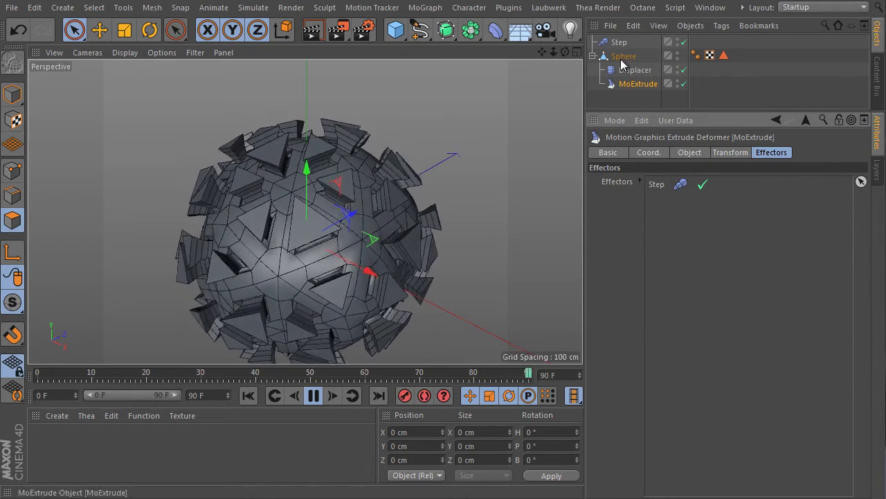
left_click_drag(619, 42, 665, 184)
left_click(613, 84)
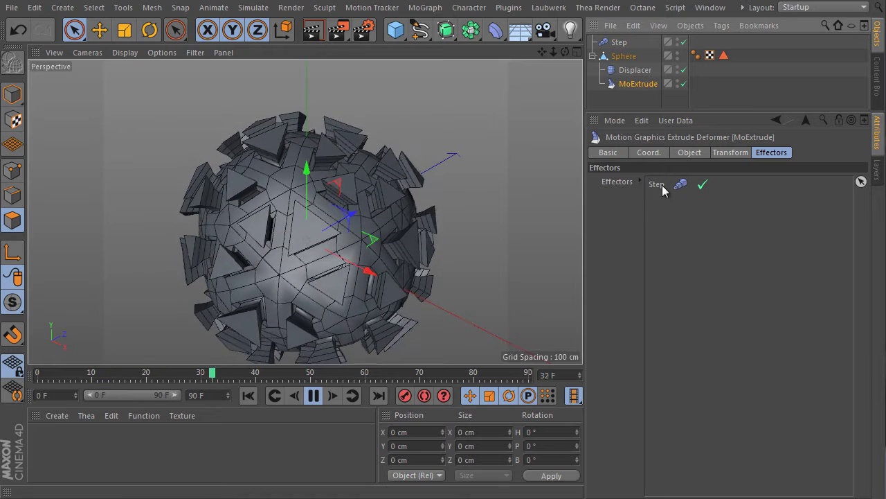
left_click(316, 396)
left_click(657, 189)
key("Delete")
left_click_drag(619, 42, 667, 209)
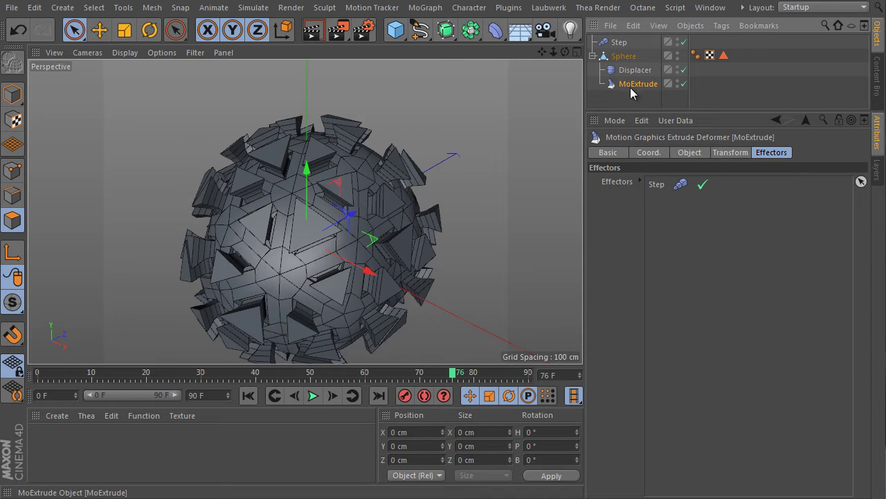
Set the MoExtrude's Extrusion Steps to 8.
left_click(689, 152)
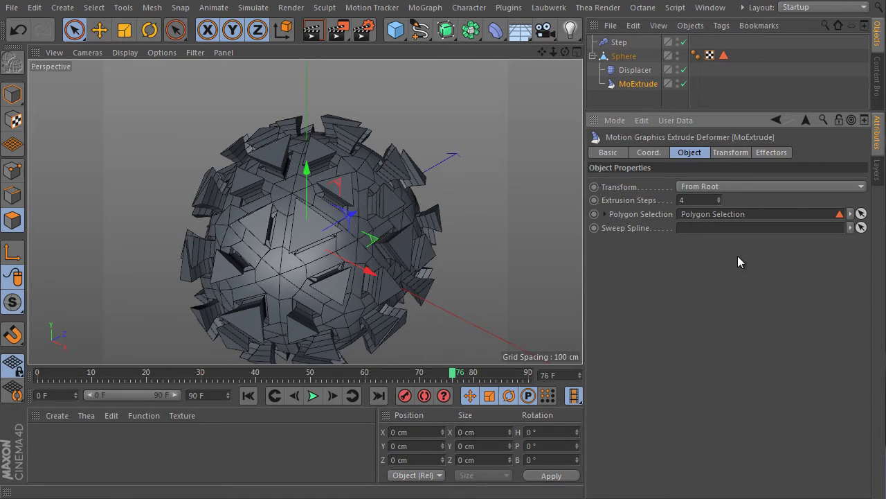
left_click(718, 197)
left_click(718, 197)
left_click(718, 197)
left_click(718, 197)
left_click_drag(384, 163, 388, 142, "alt")
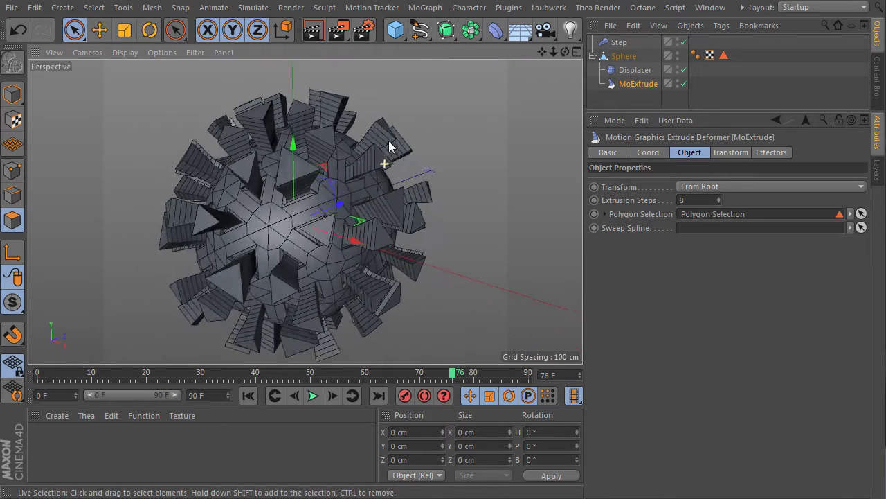
scroll(389, 147, "up", 2)
Set the Step effector's Scale parameter to 2.05.
left_click(619, 42)
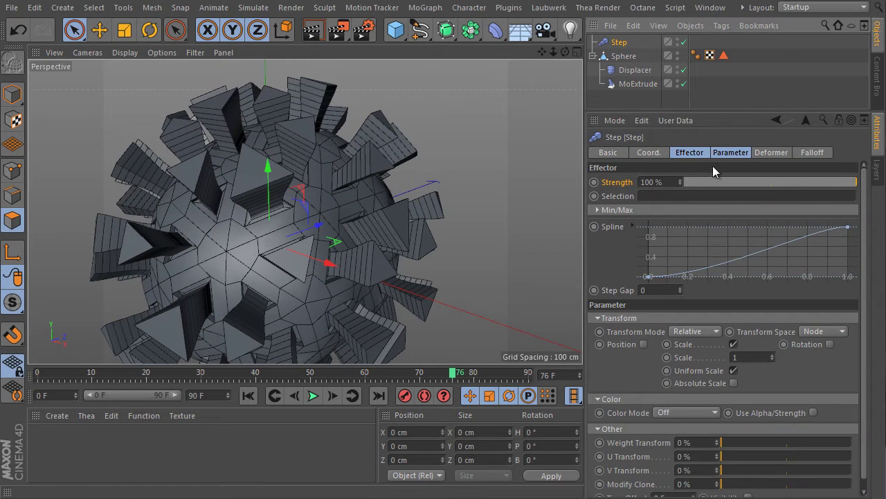
left_click(727, 153)
left_click_drag(770, 220, 769, 166)
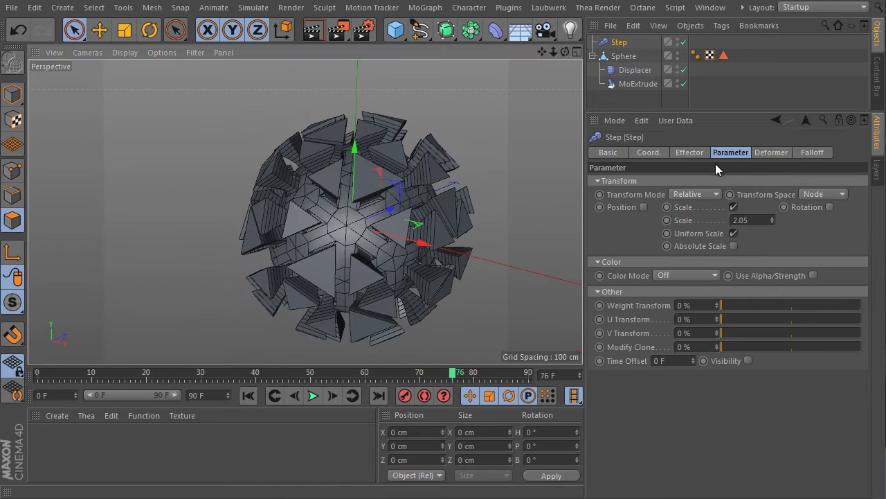
Bend the Step effector's spline so it dips below 0 at the start and overshoots 1 at the end.
left_click(690, 153)
left_click_drag(651, 282, 700, 281)
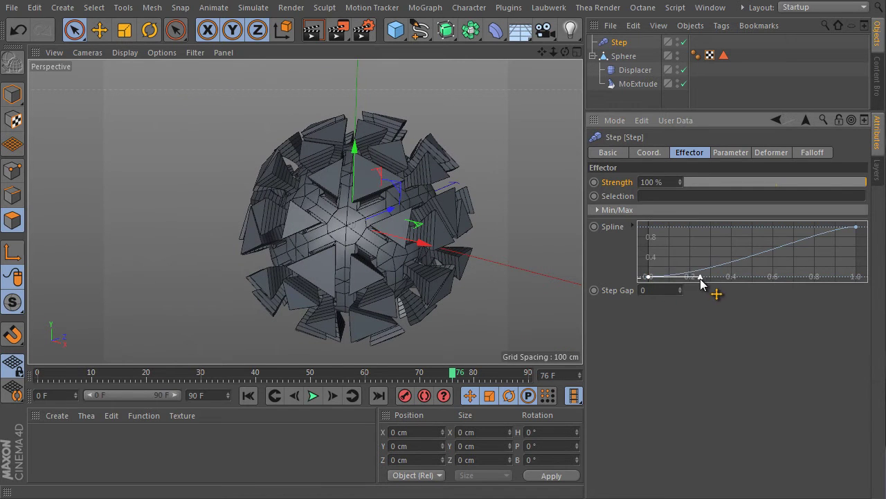
left_click_drag(749, 308, 681, 303)
left_click(856, 227)
left_click_drag(830, 229, 851, 213)
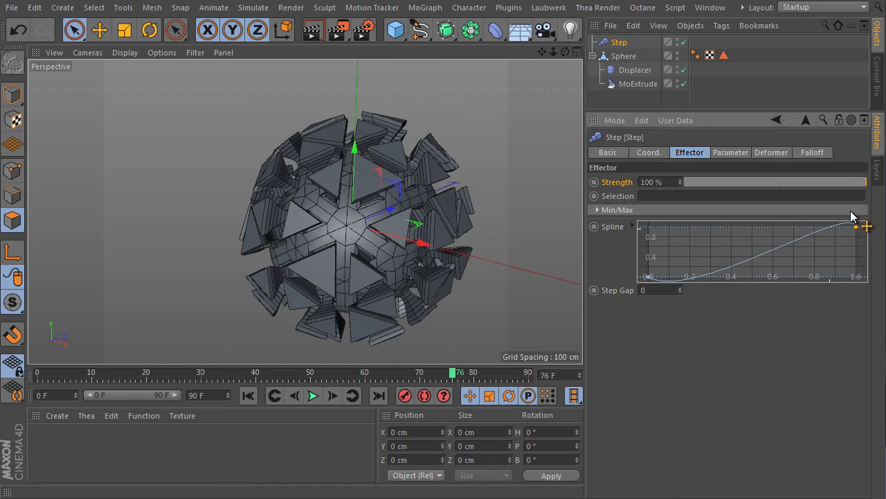
Expand the Step effector's spline settings and show the curve in a separate window.
right_click(728, 253)
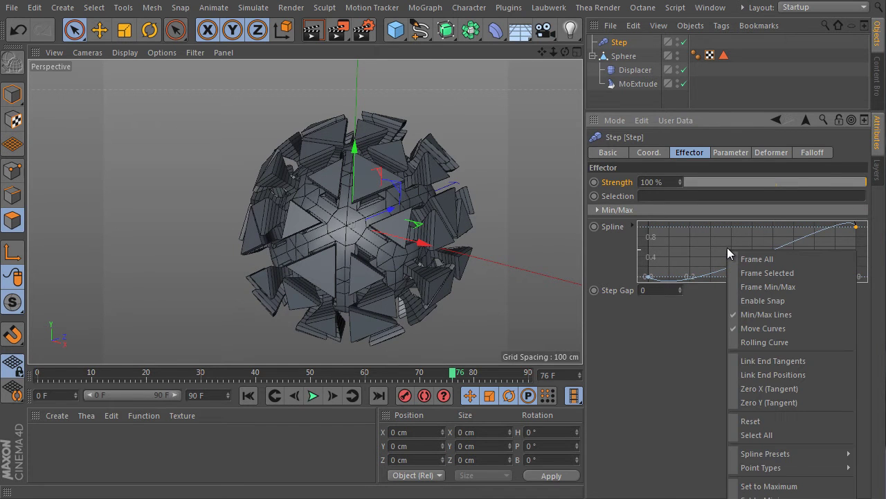
left_click(691, 228)
left_click_drag(586, 244, 447, 242)
left_click(497, 226)
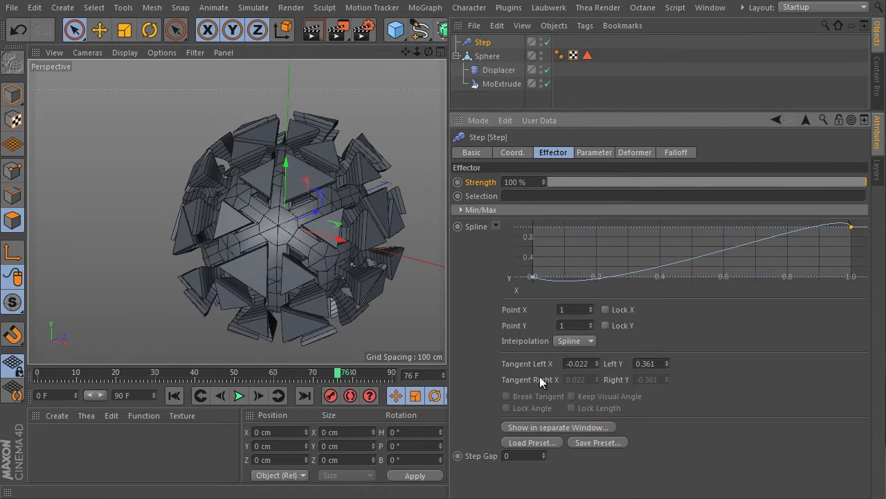
left_click(548, 427)
Reshape the Step spline with a flat start and an end point at Y 0.618 with left tangent 0, 0.868.
left_click_drag(583, 199, 524, 115)
middle_click_drag(594, 194, 574, 233, "alt")
right_click_drag(571, 225, 544, 254, "alt")
middle_click_drag(555, 248, 586, 217, "alt")
left_click(450, 262)
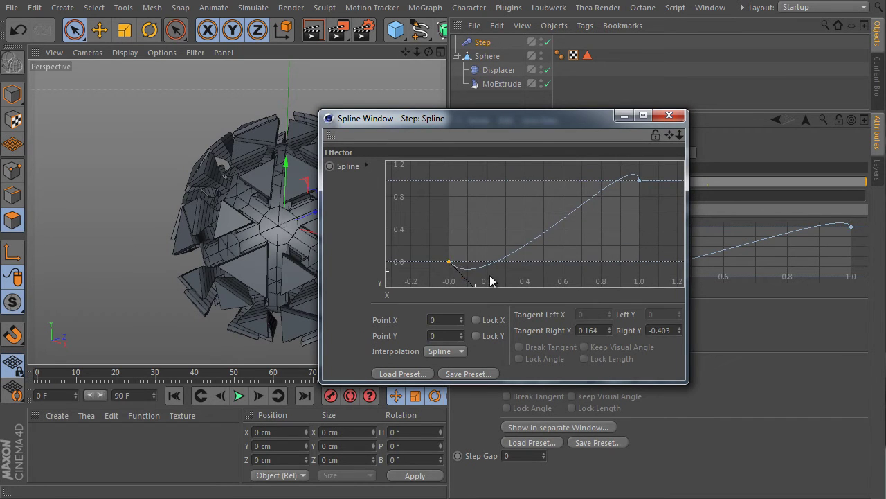
mouse_move(496, 274)
middle_mouse_down()
mouse_move(473, 276)
mouse_move(510, 217)
mouse_move(509, 277)
middle_mouse_up()
left_click_drag(477, 279, 540, 267)
left_click_drag(618, 178, 621, 142)
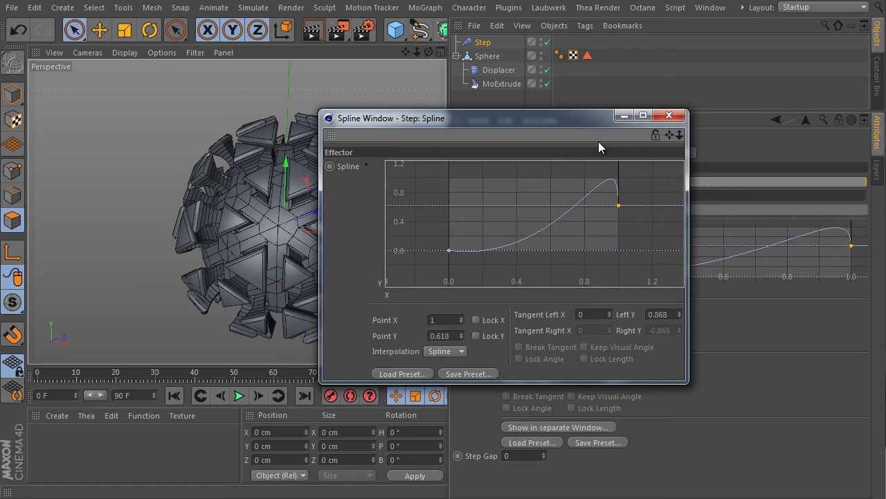
Close the separate spline window and set the MoExtrude's Extrusion Steps to 5.
left_click_drag(579, 117, 725, 225)
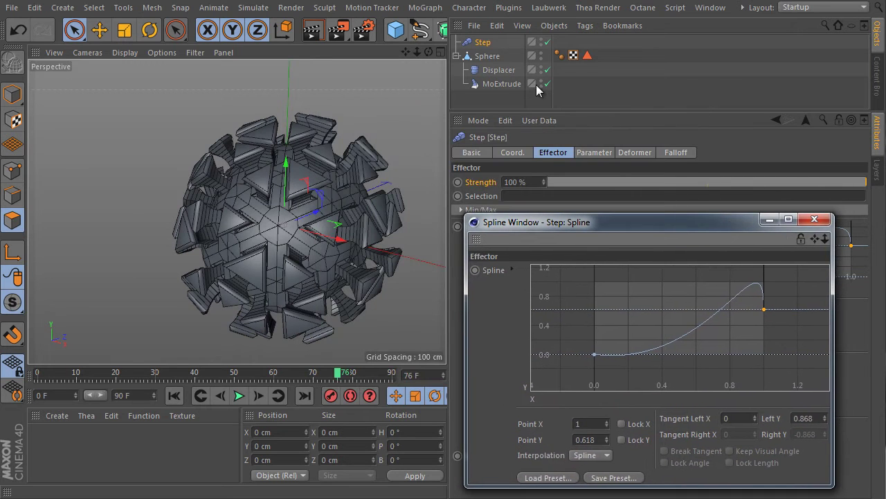
right_click(541, 85)
mouse_move(554, 85)
right_click(378, 173)
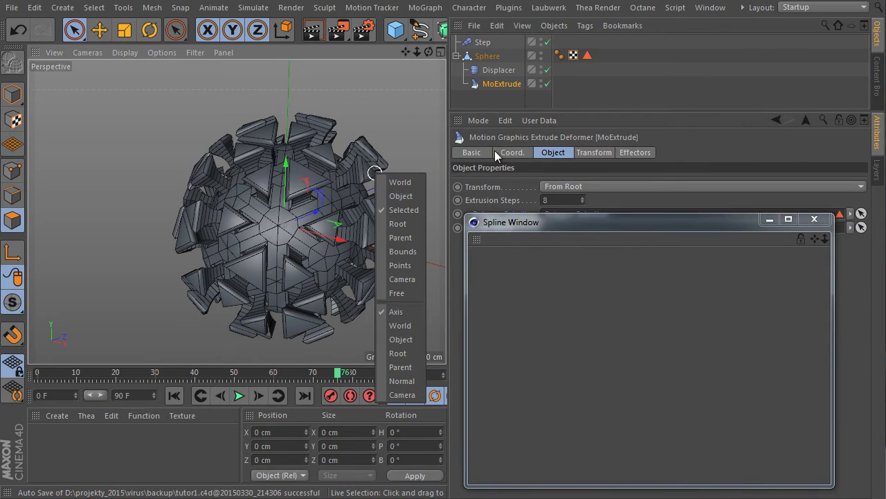
left_click(483, 44)
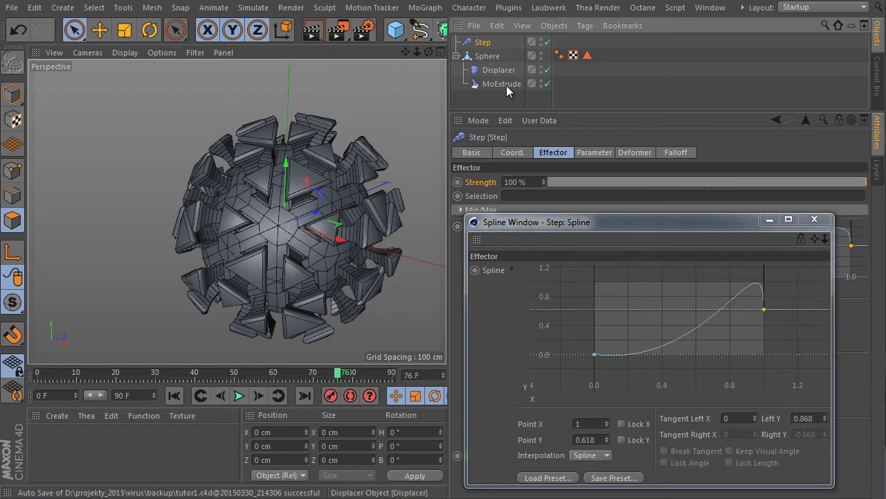
left_click(499, 85)
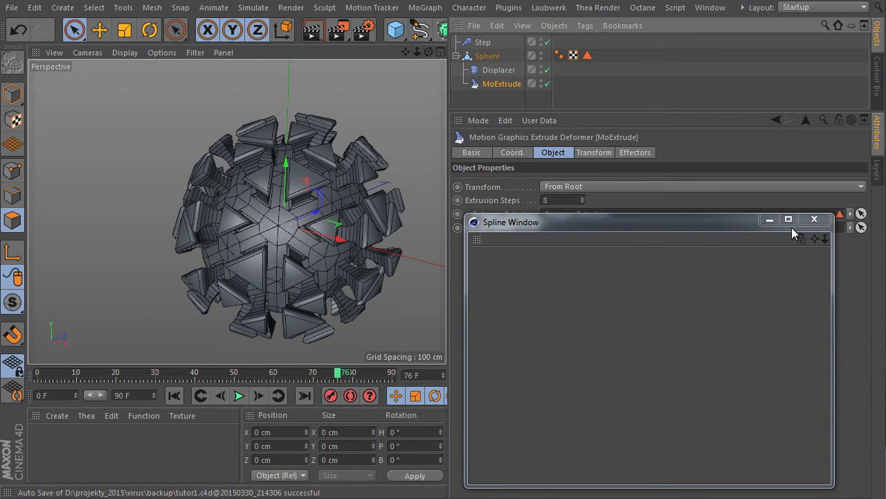
left_click(812, 219)
left_click(583, 202)
left_click(582, 202)
left_click(582, 202)
left_click_drag(332, 199, 370, 147, "alt")
left_click_drag(274, 231, 284, 139, "alt")
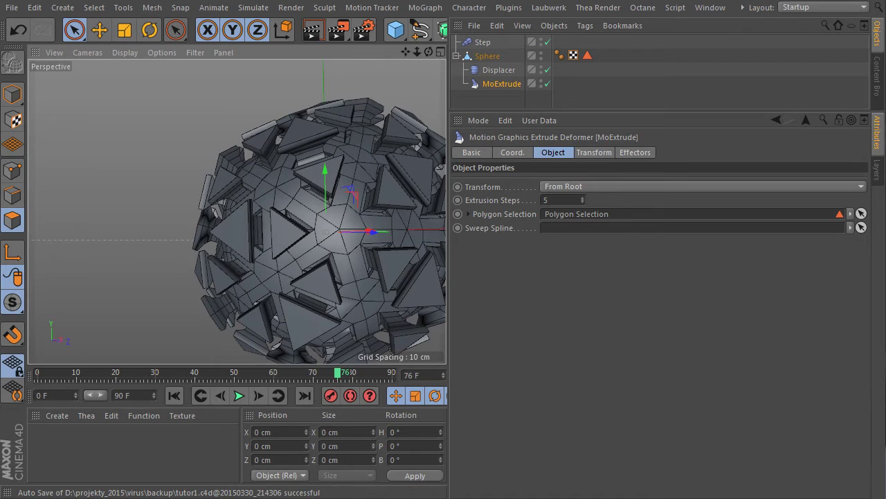
Add a second Step effector to the MoExtrude.
left_click(427, 7)
mouse_move(457, 27)
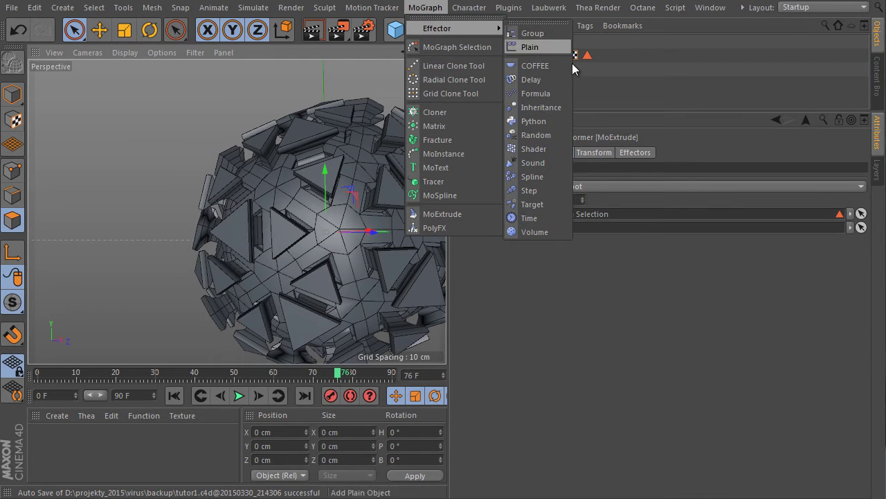
left_click(543, 189)
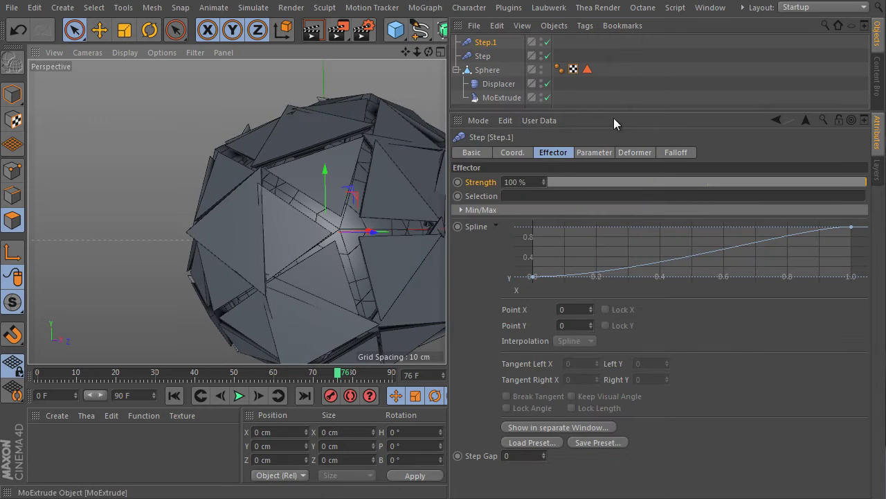
Disable Scale and enable Position on the second Step effector, raising its P.Z to about 19 cm.
left_click(600, 153)
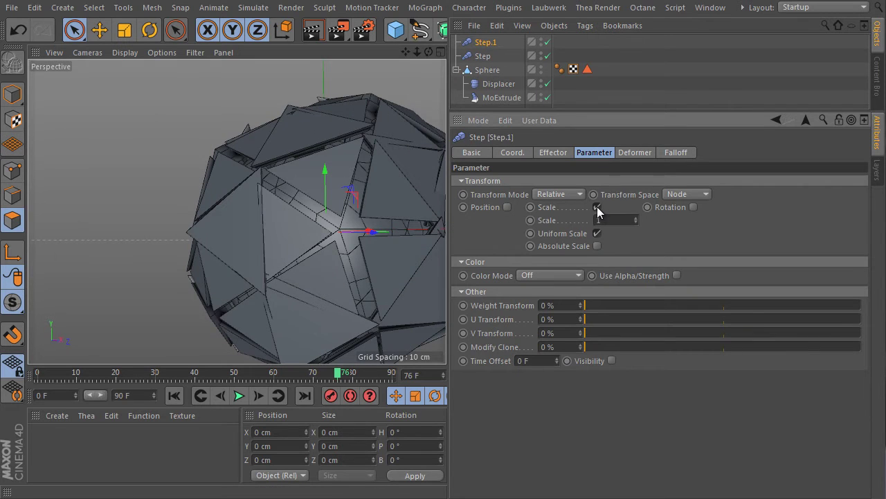
left_click(597, 206)
left_click(507, 206)
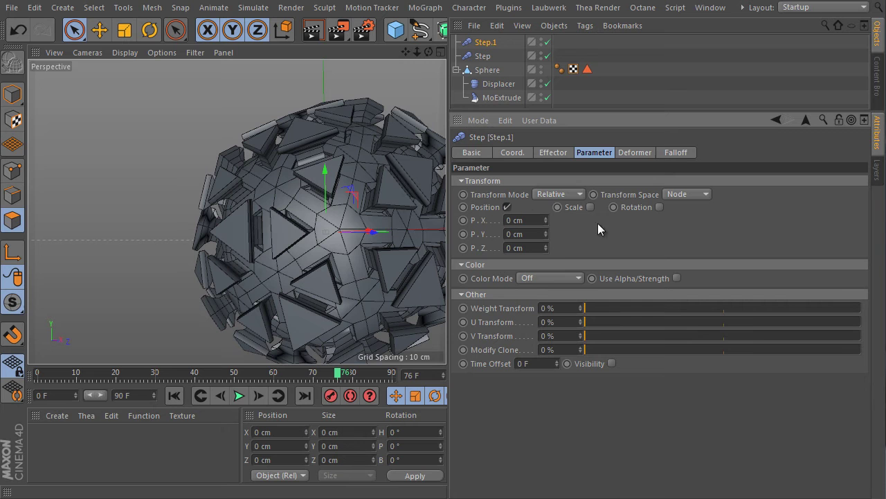
mouse_move(547, 248)
left_mouse_down()
mouse_move(545, 222)
mouse_move(544, 245)
mouse_move(543, 233)
left_mouse_up()
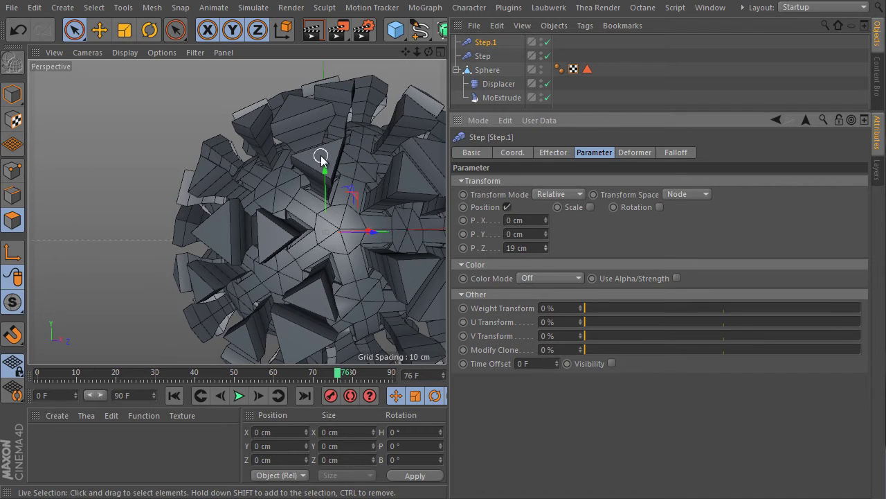
left_click_drag(321, 161, 332, 148, "alt")
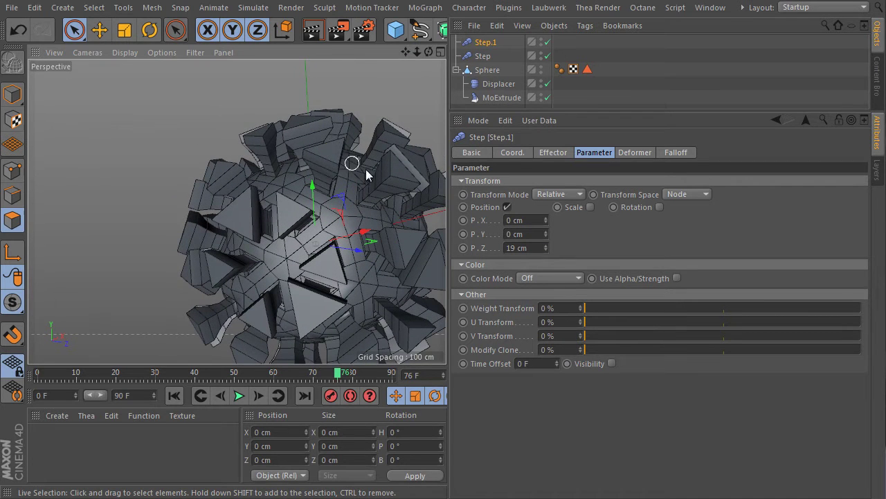
mouse_move(543, 246)
left_mouse_down()
mouse_move(545, 258)
mouse_move(545, 245)
left_mouse_up()
Lower the second Step spline's end point to Y 0 with left tangent -0.064, 1.389, forming a late hump.
left_click(549, 154)
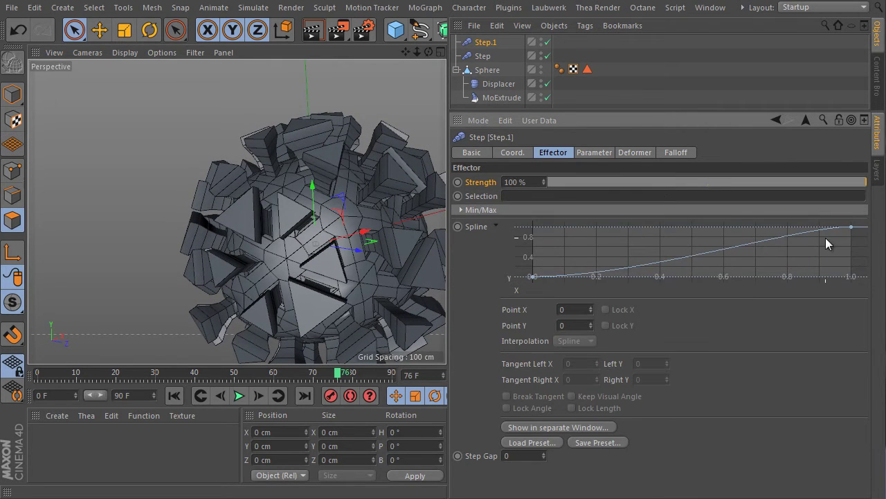
left_click_drag(856, 232, 836, 208)
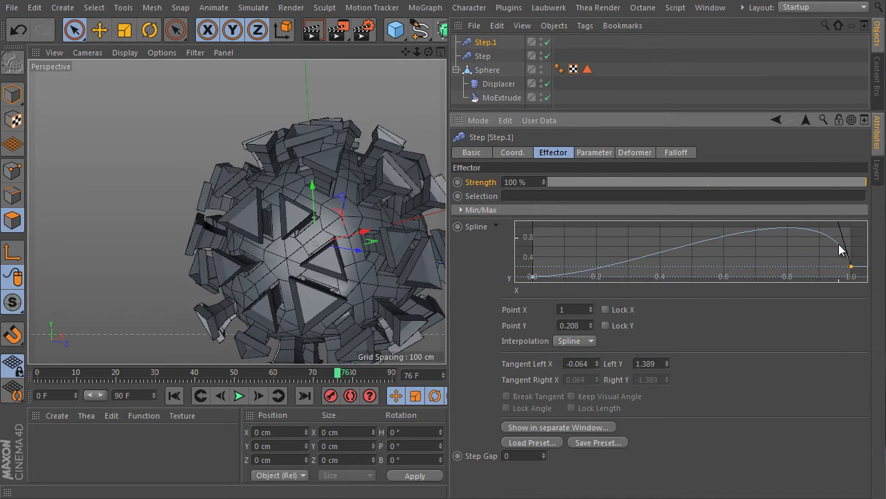
left_click_drag(851, 270, 853, 279)
left_click_drag(352, 198, 322, 214, "alt")
right_click_drag(322, 214, 291, 159, "alt")
mouse_move(291, 158)
left_mouse_down("alt")
mouse_move(234, 156)
mouse_move(191, 195)
mouse_move(235, 207)
left_mouse_up("alt")
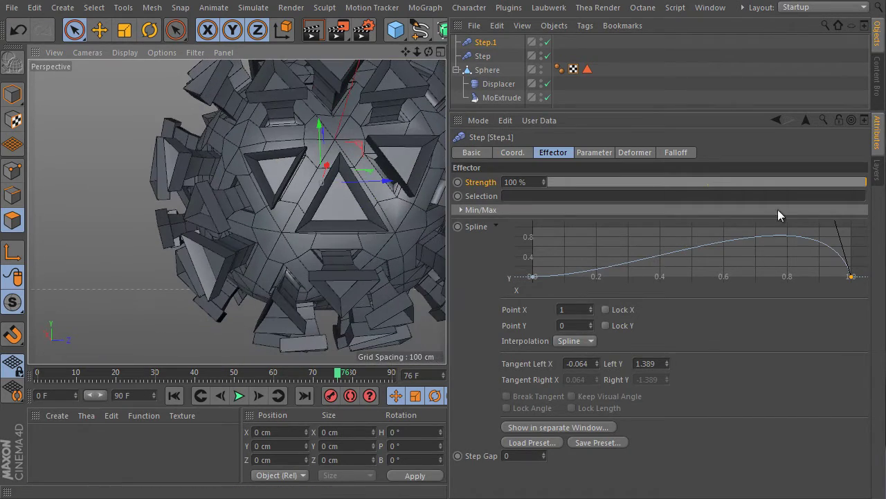
Set the second Step effector's P.Z to 10 cm.
left_click(593, 153)
left_click_drag(547, 248, 546, 252)
mouse_move(433, 234)
left_mouse_down("alt")
mouse_move(358, 154)
mouse_move(353, 111)
mouse_move(341, 97)
mouse_move(348, 181)
left_mouse_up("alt")
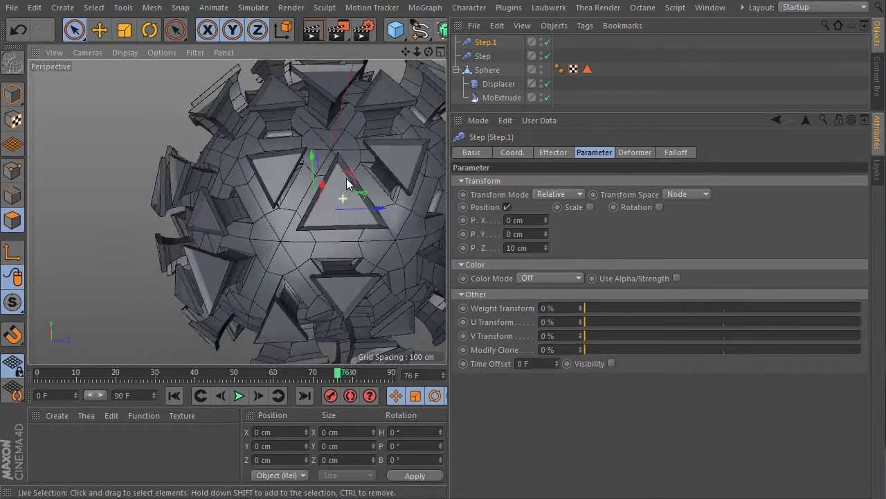
Lower the first Step effector's spline end point to Y 0.215 and stretch its left tangent to -0.003, 1.248.
scroll(351, 209, "down", 5)
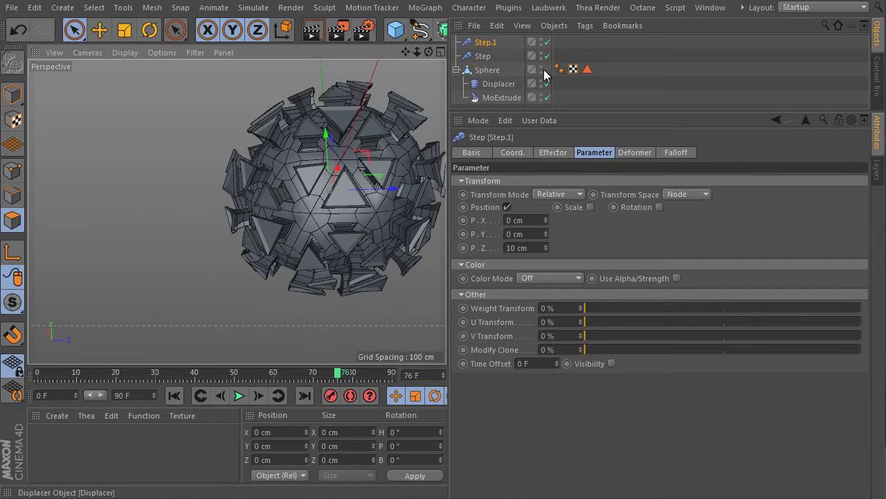
left_click(502, 97)
left_click(493, 56)
left_click(558, 153)
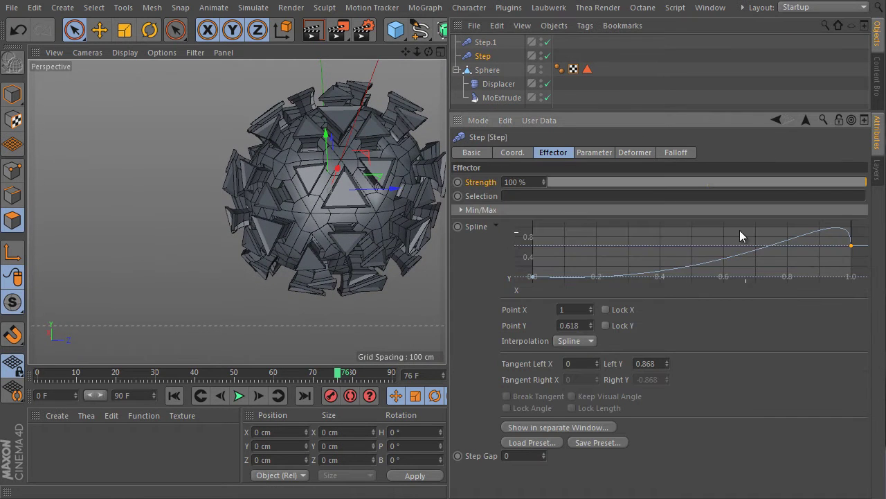
left_click_drag(853, 251, 858, 270)
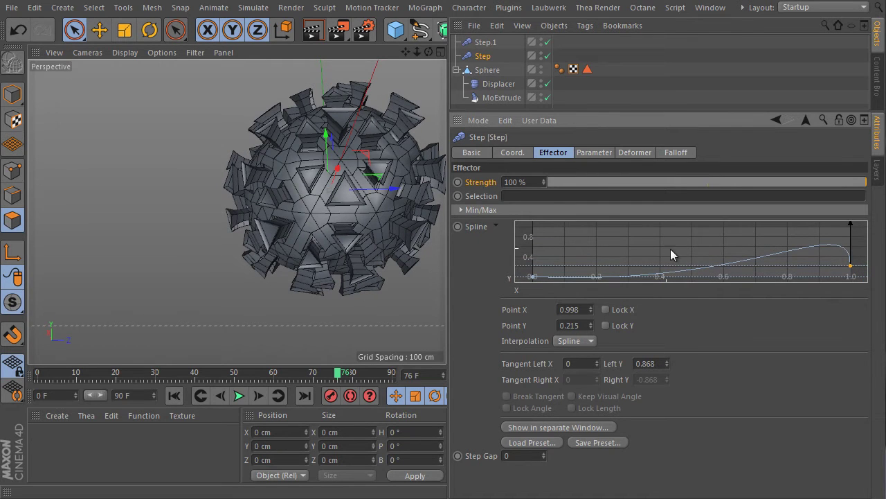
left_click(557, 426)
left_click_drag(658, 227, 563, 216)
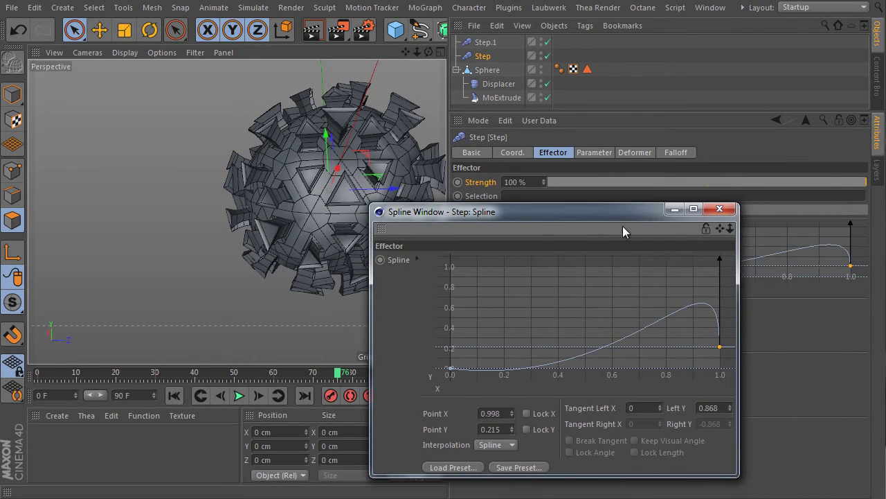
left_click_drag(720, 257, 725, 225)
left_click(725, 209)
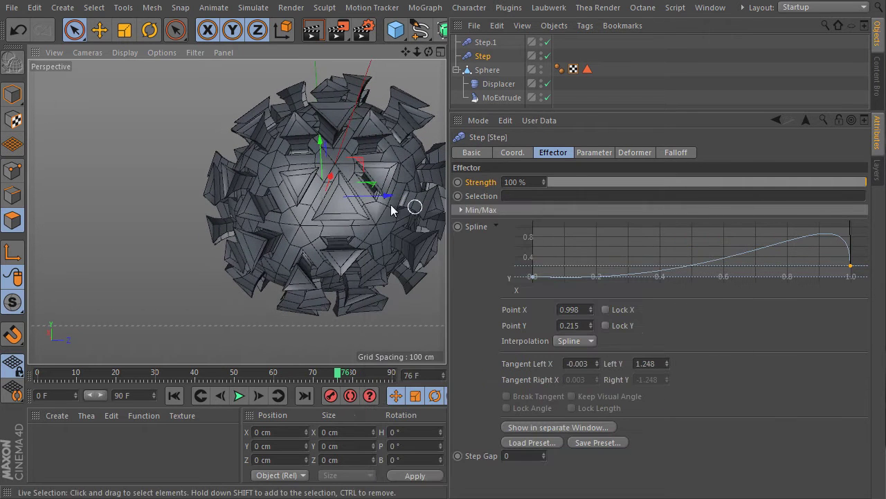
Set the MoExtrude's transform P.Z to 7 cm and play back the animation to check the longer spikes.
left_click(490, 43)
mouse_move(346, 159)
left_mouse_down("alt")
mouse_move(376, 103)
mouse_move(353, 142)
left_mouse_up("alt")
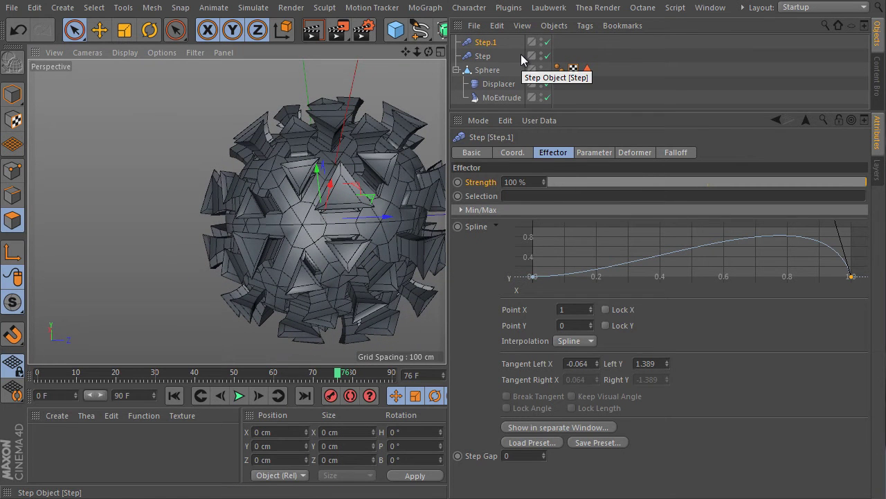
left_click(504, 98)
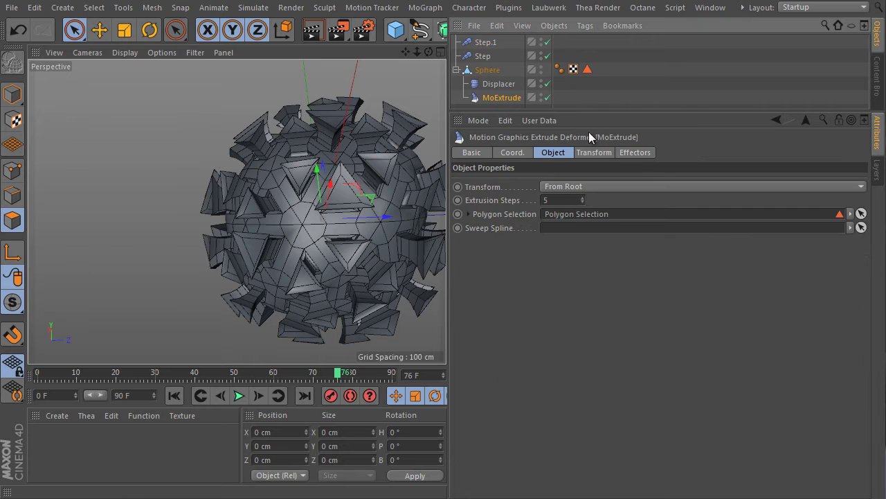
left_click(593, 154)
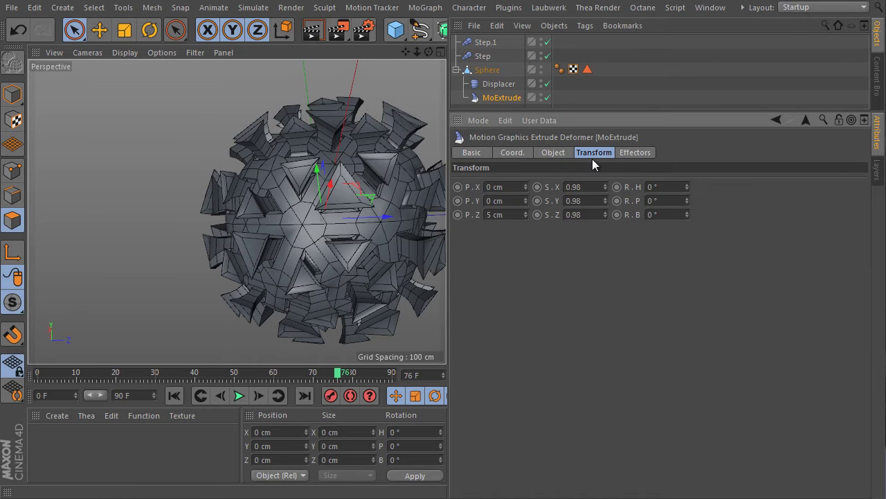
mouse_move(526, 214)
left_mouse_down()
mouse_move(526, 203)
mouse_move(526, 212)
left_mouse_up()
left_click_drag(305, 201, 405, 208, "alt")
left_click(526, 218)
right_click_drag(362, 162, 291, 182, "alt")
left_click(239, 396)
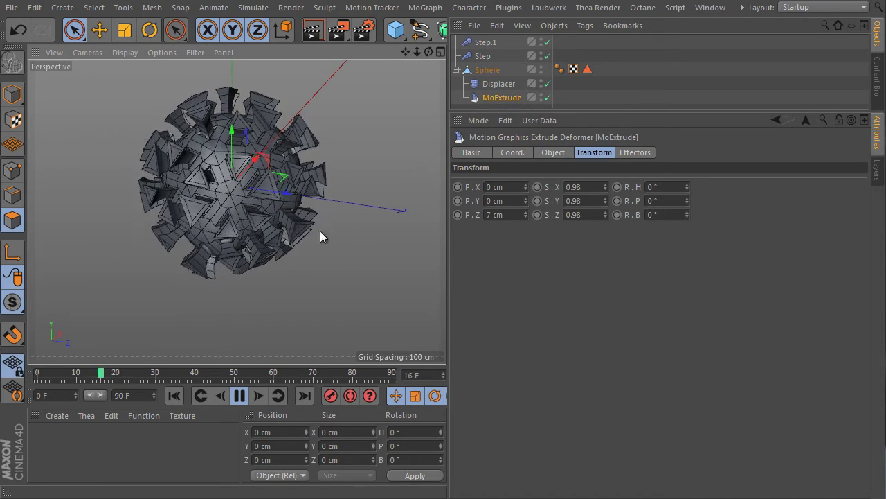
left_click(239, 396)
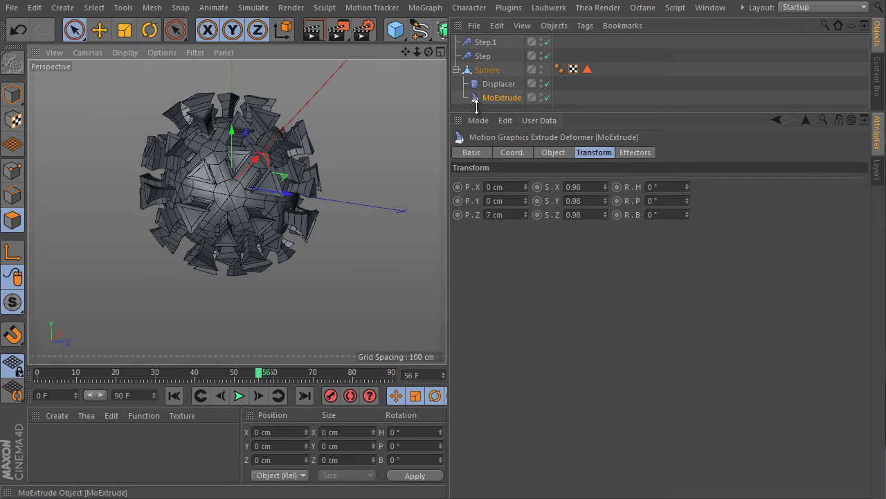
Widen the viewport, add a Random effector to the MoExtrude and set its Random Mode to Turbulence.
left_click_drag(447, 129, 516, 102)
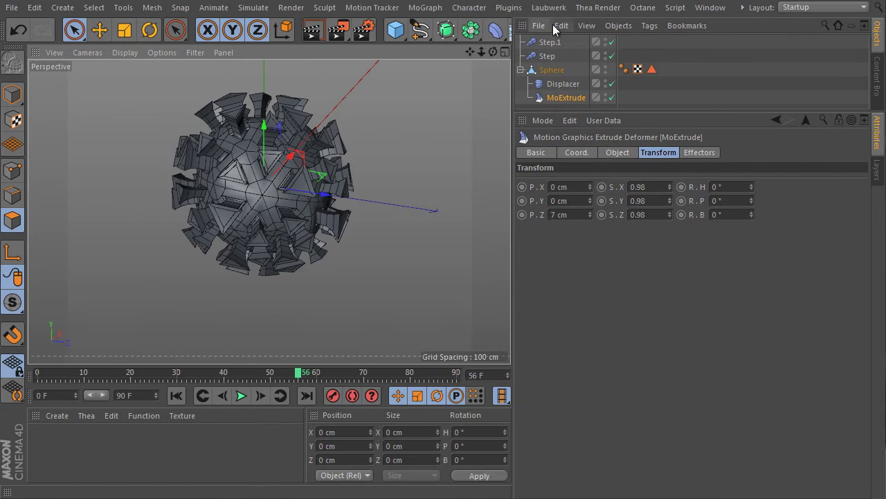
left_click(425, 8)
mouse_move(444, 30)
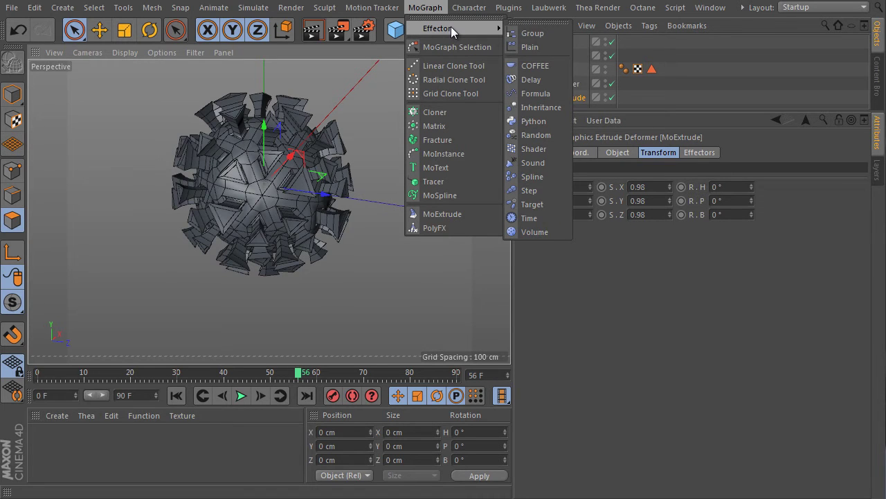
left_click(550, 134)
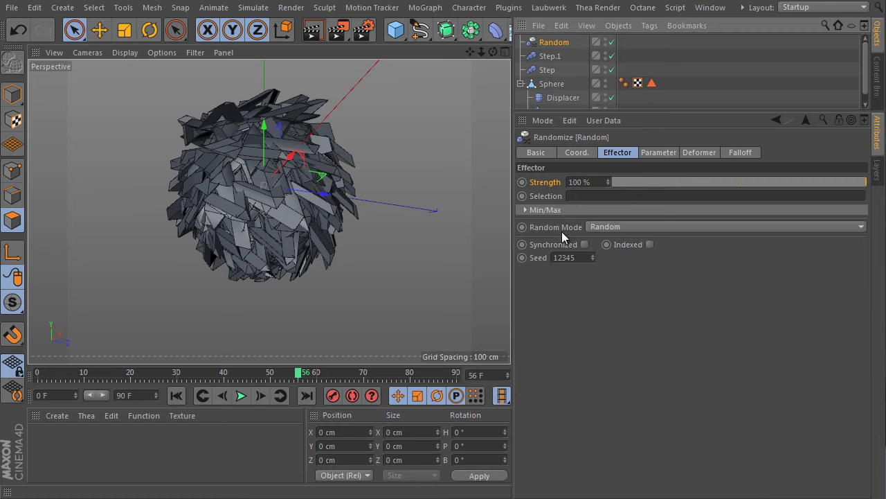
left_click(636, 226)
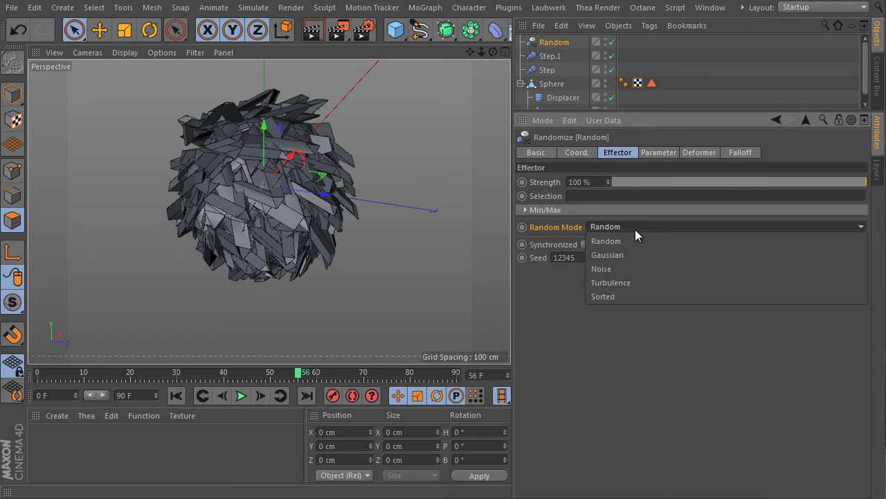
left_click(634, 280)
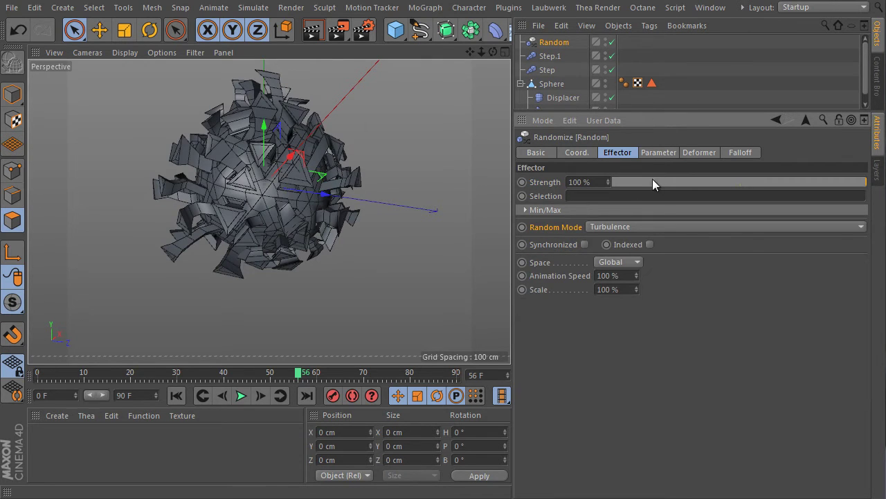
Set the Random effector's P.X and P.Y to 0 cm and preview the spike motion in playback.
left_click(656, 154)
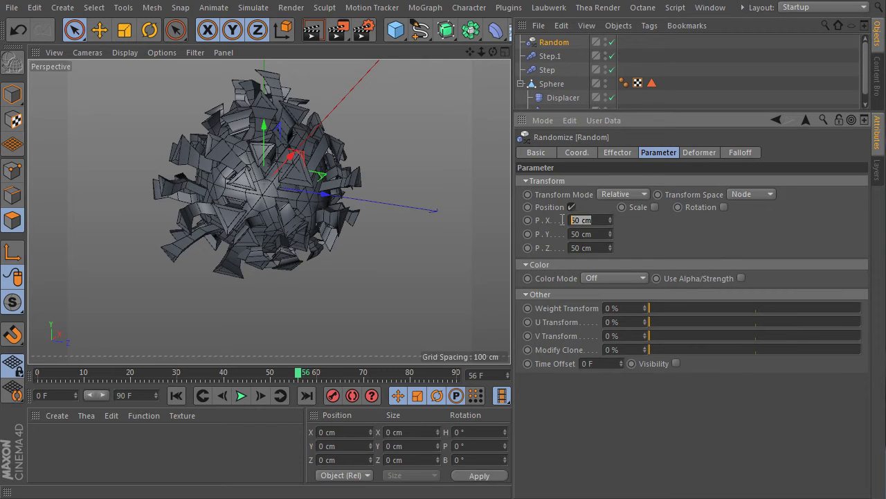
key("Tab")
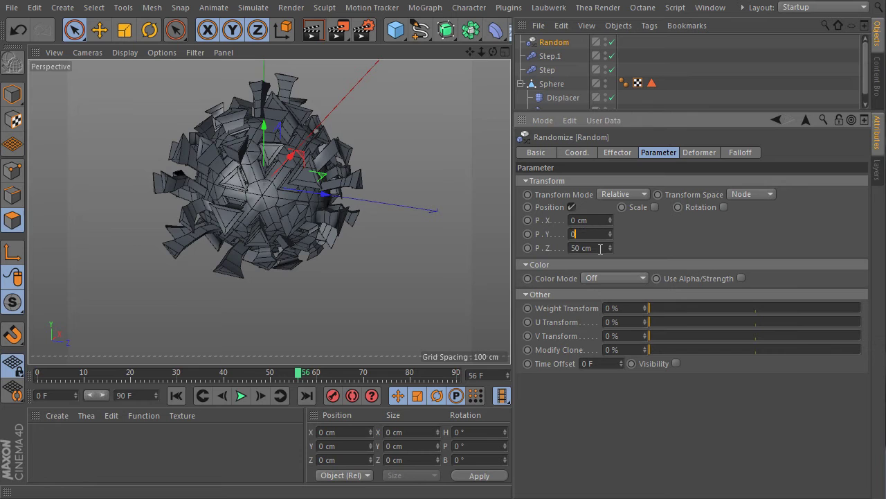
key("Return")
left_click_drag(342, 153, 347, 273, "alt")
left_click(238, 398)
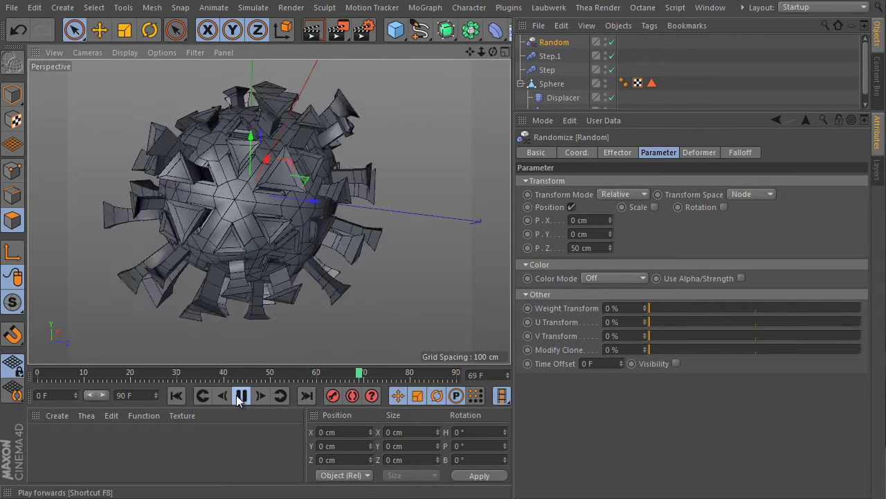
left_click(238, 399)
Set the Random effector's Animation Speed to 10% and its Scale to 188%.
left_click(615, 153)
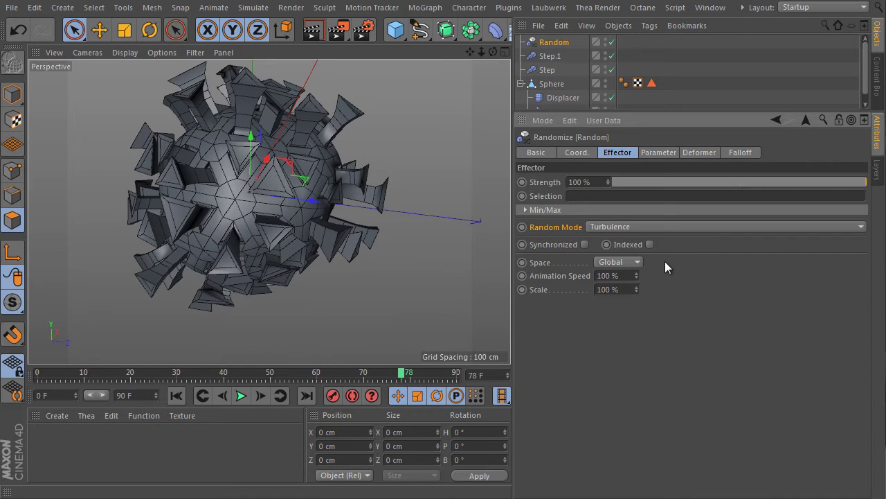
left_click(544, 277)
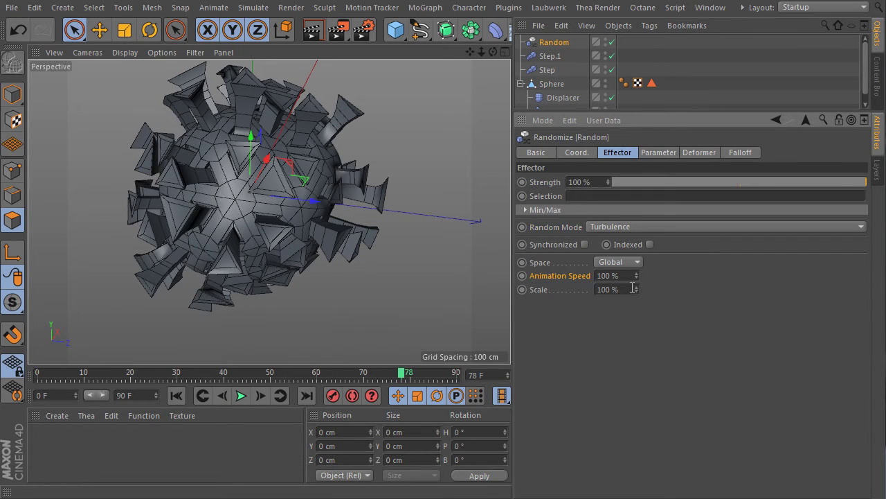
left_click_drag(636, 277, 634, 326)
left_click(240, 396)
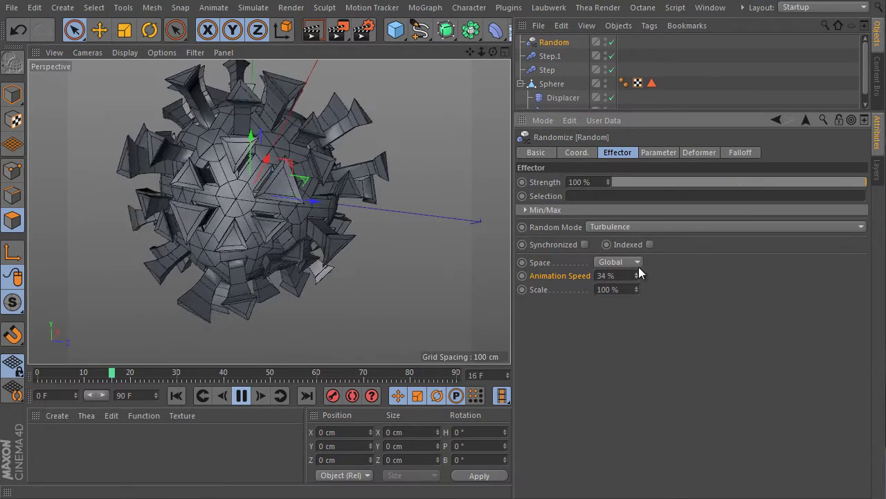
left_click_drag(635, 278, 633, 301)
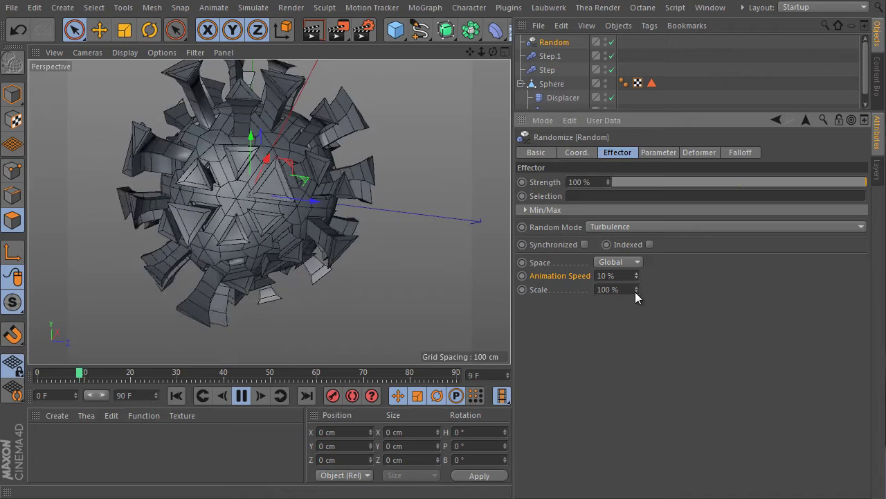
mouse_move(635, 289)
left_mouse_down()
mouse_move(641, 156)
mouse_move(637, 298)
left_mouse_up()
Examine the moving spikes and the sphere surface between them from several angles and up close during playback.
left_click_drag(336, 170, 319, 204, "alt")
scroll(330, 166, "up", 3)
scroll(361, 163, "down", 2)
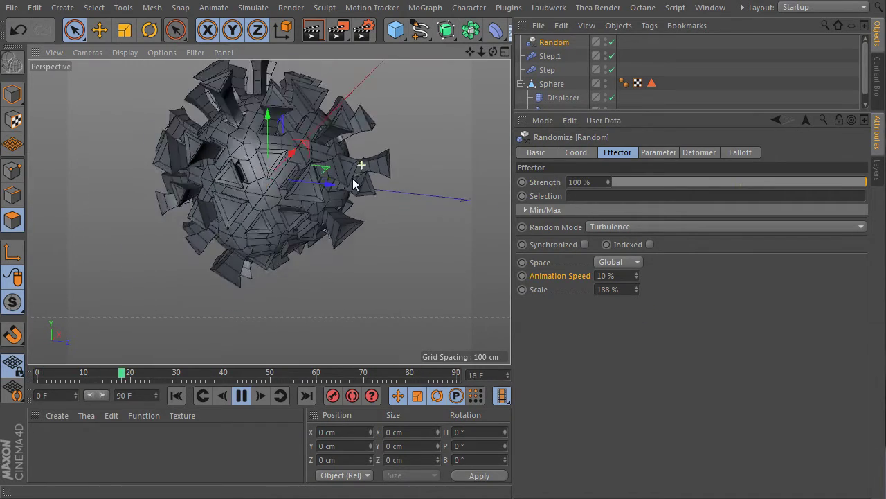
right_click_drag(257, 123, 330, 130, "alt")
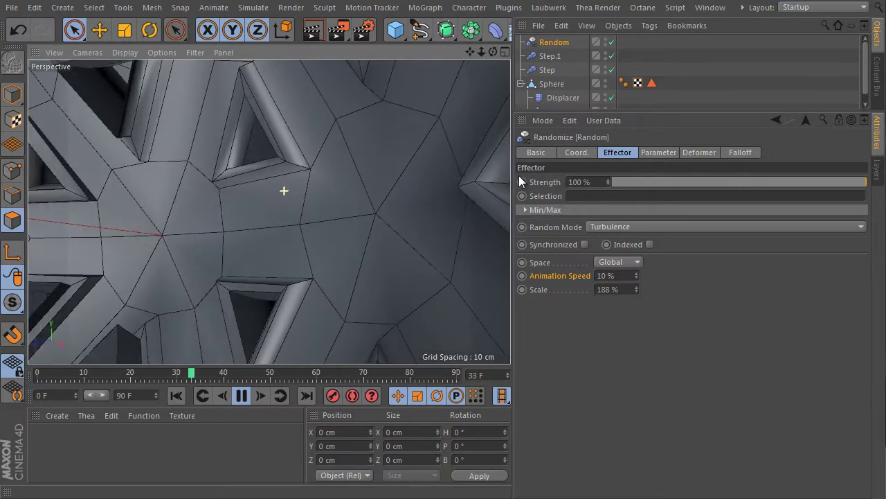
left_click_drag(312, 181, 248, 227, "alt")
right_click_drag(352, 160, 256, 207, "alt")
left_click_drag(342, 162, 361, 158, "alt")
middle_click_drag(361, 158, 360, 222, "alt")
left_click_drag(352, 223, 320, 227, "alt")
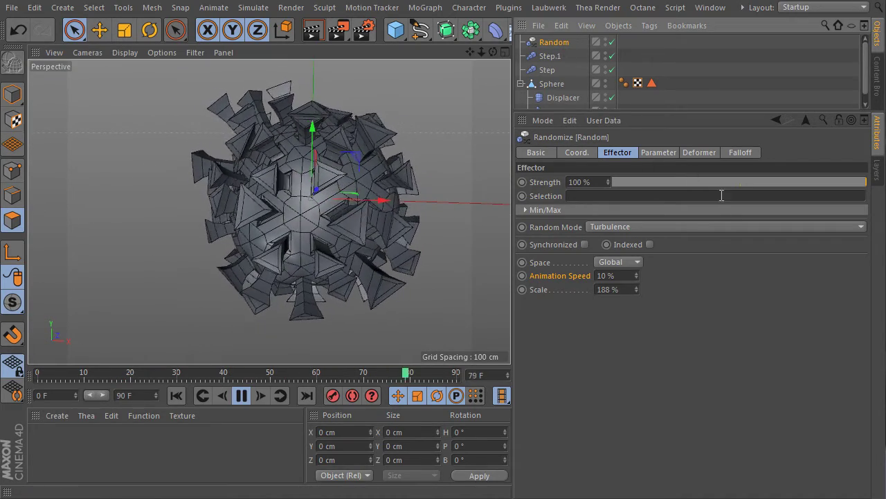
Give the Random effector an inverted Sphere falloff with a size of 150 cm on all three axes.
left_click(739, 153)
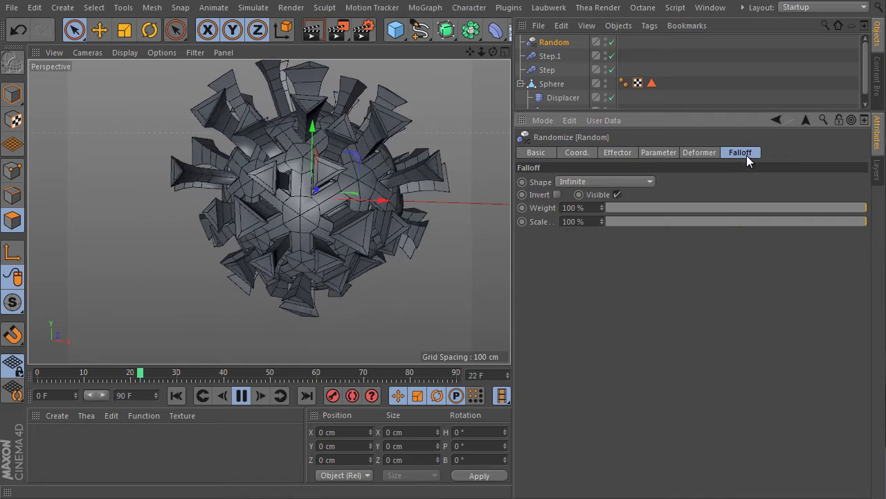
left_click(603, 182)
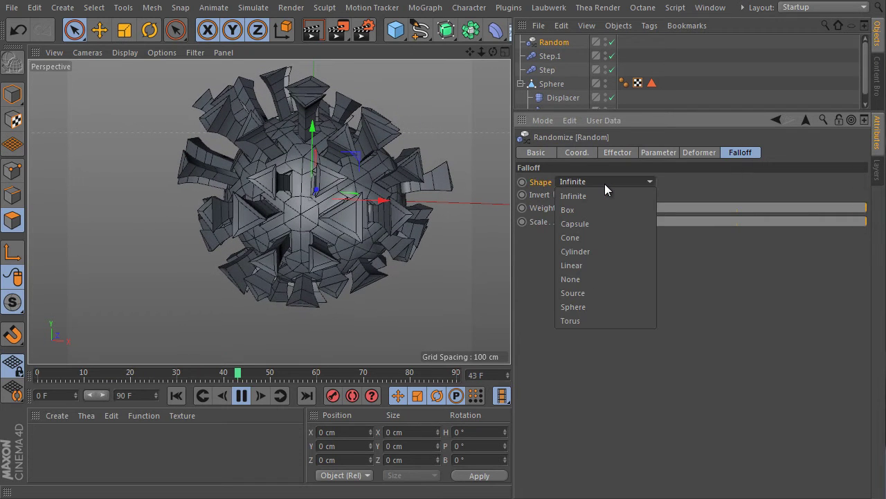
left_click(599, 307)
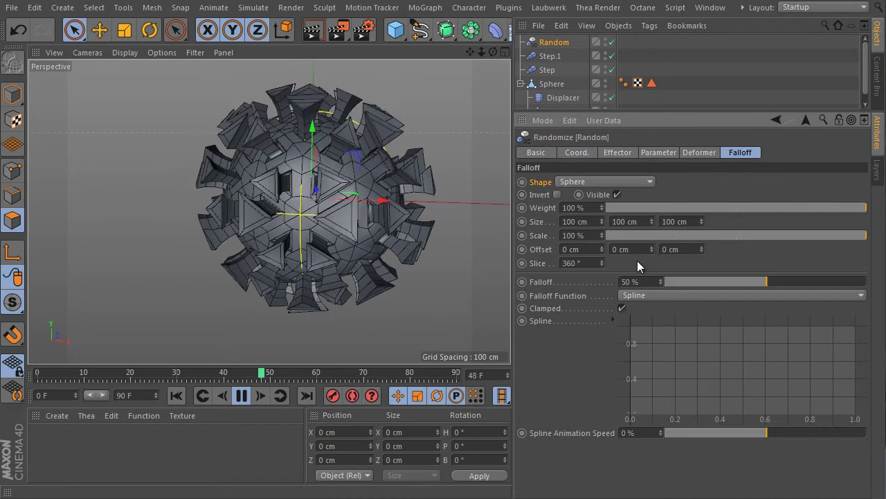
left_click(557, 195)
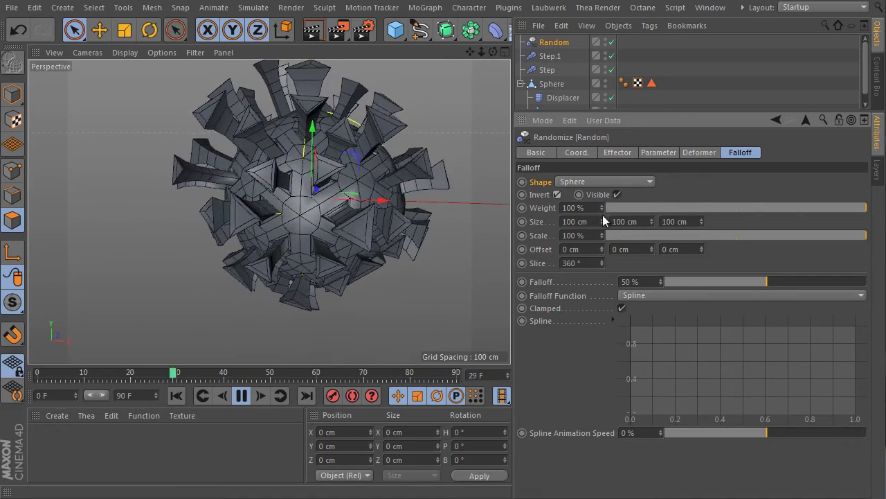
left_click_drag(594, 221, 562, 209)
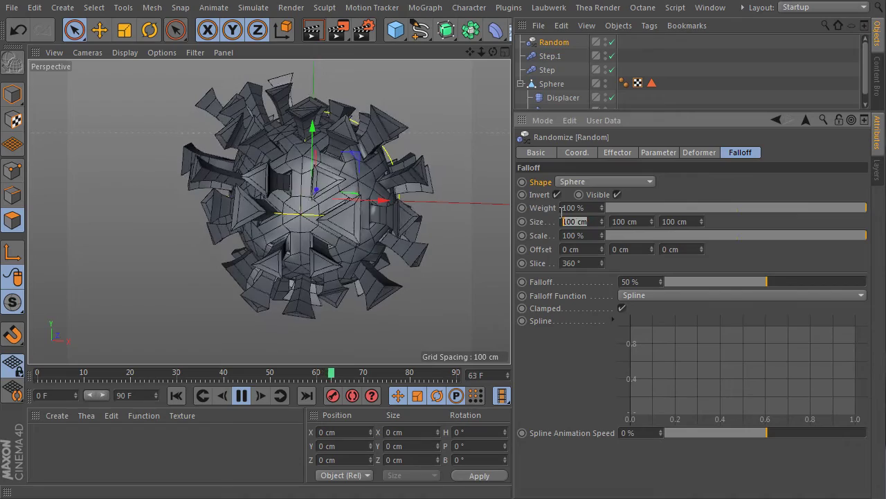
type("150")
key("Tab")
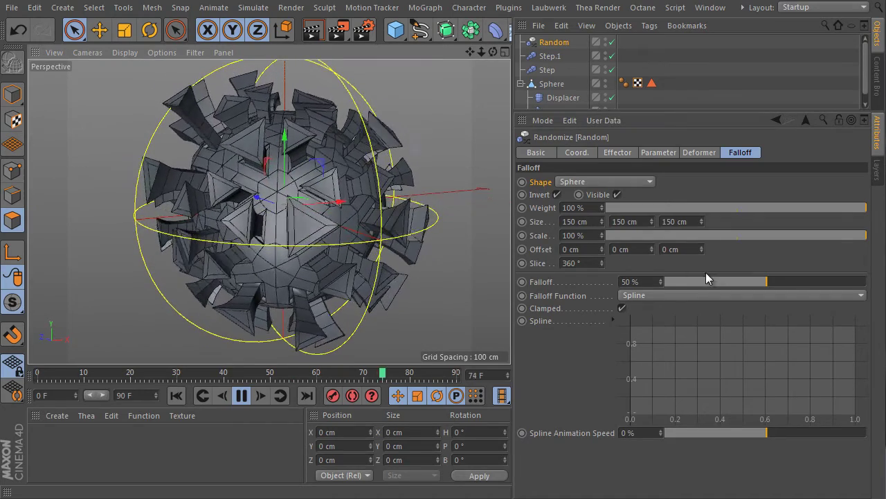
Reduce the Random effector's spherical Falloff to 30% and check how the spike bases behave during playback.
left_click(783, 284)
left_click_drag(788, 284, 652, 291)
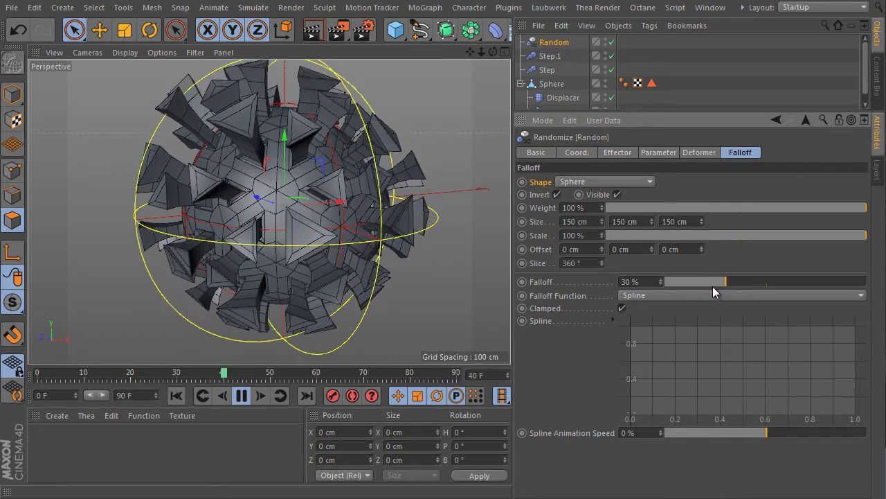
scroll(354, 177, "down", 4)
left_click_drag(351, 178, 277, 190, "alt")
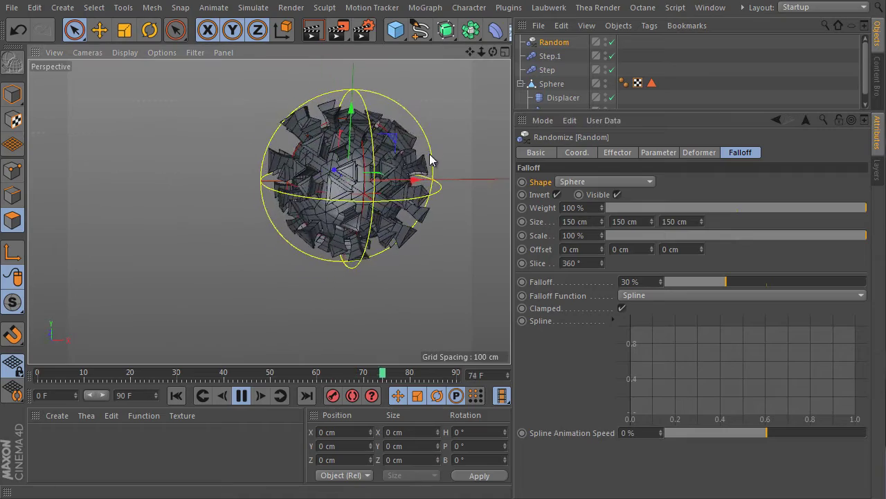
scroll(443, 125, "up", 5)
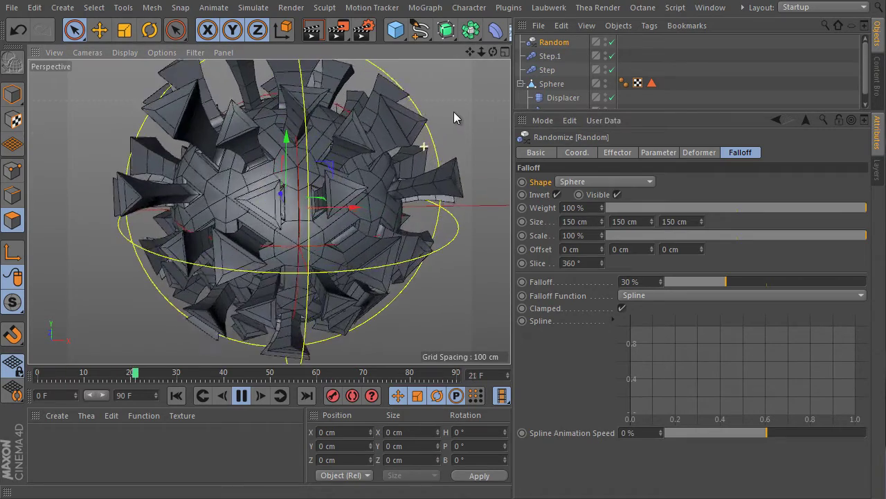
scroll(453, 180, "up", 5)
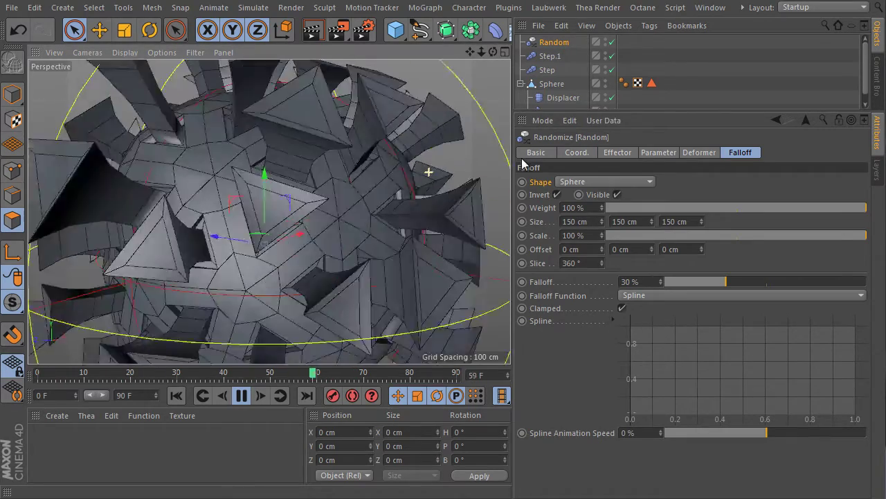
scroll(470, 176, "up", 5)
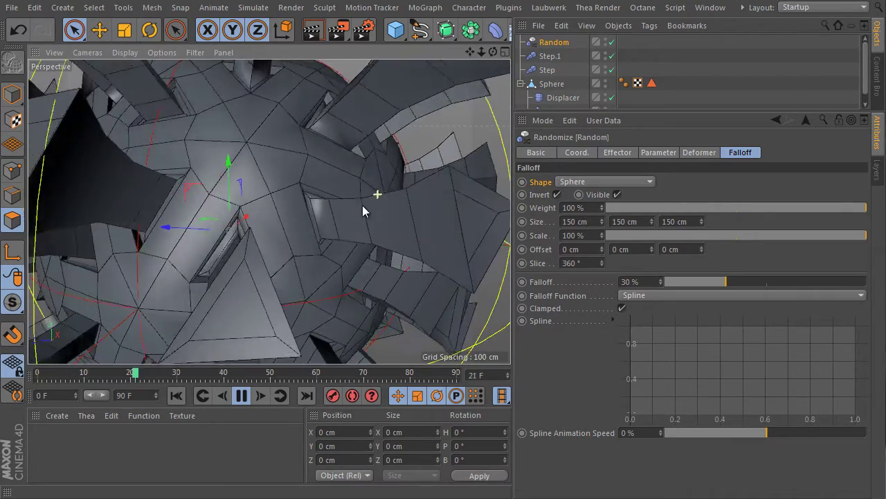
Duplicate the Random effector and add the copy to the MoExtrude deformer's list of effectors.
right_click_drag(362, 205, 369, 202, "alt")
mouse_move(369, 201)
left_mouse_down("alt")
mouse_move(330, 220)
mouse_move(367, 216)
mouse_move(380, 192)
left_mouse_up("alt")
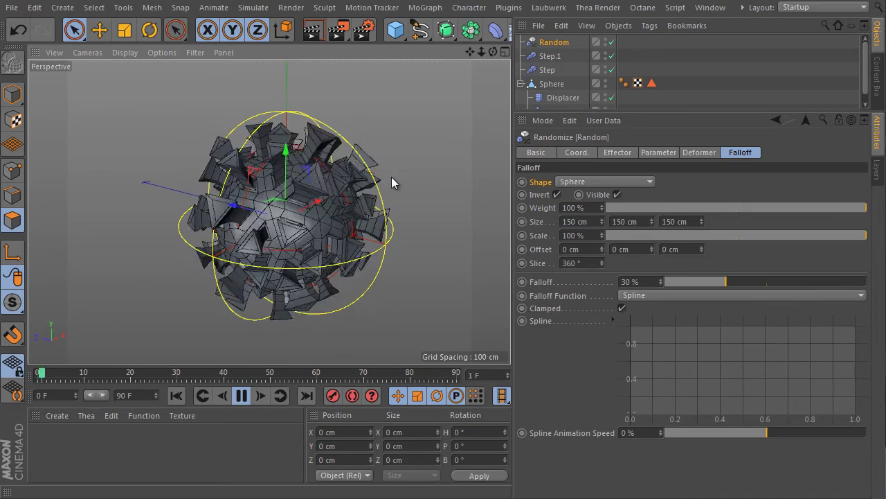
left_click_drag(392, 178, 323, 143, "alt")
middle_click_drag(287, 151, 293, 130, "alt")
right_click_drag(297, 120, 264, 80, "alt")
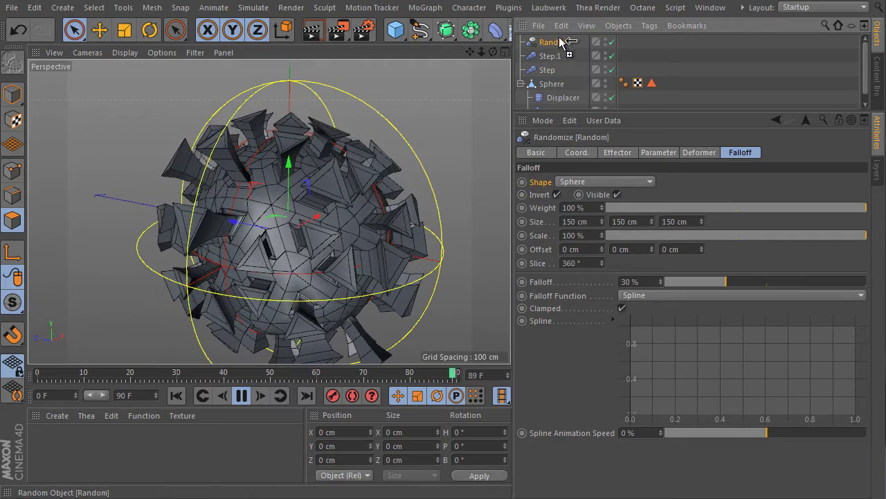
left_click_drag(562, 41, 562, 39, "ctrl")
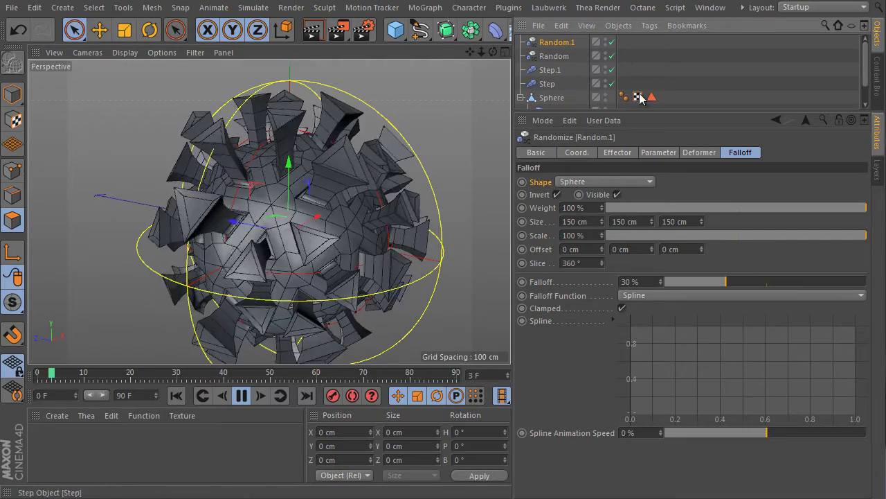
left_click_drag(564, 110, 565, 138)
left_click(566, 125)
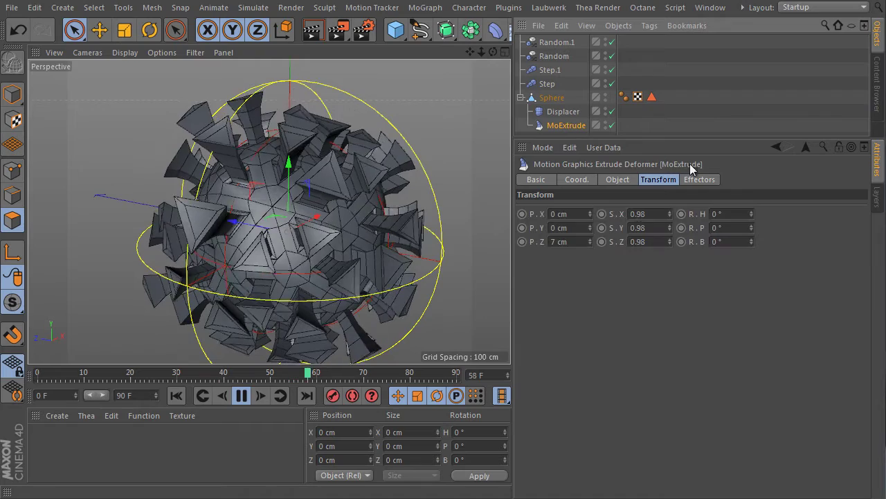
left_click(700, 179)
left_click(566, 46)
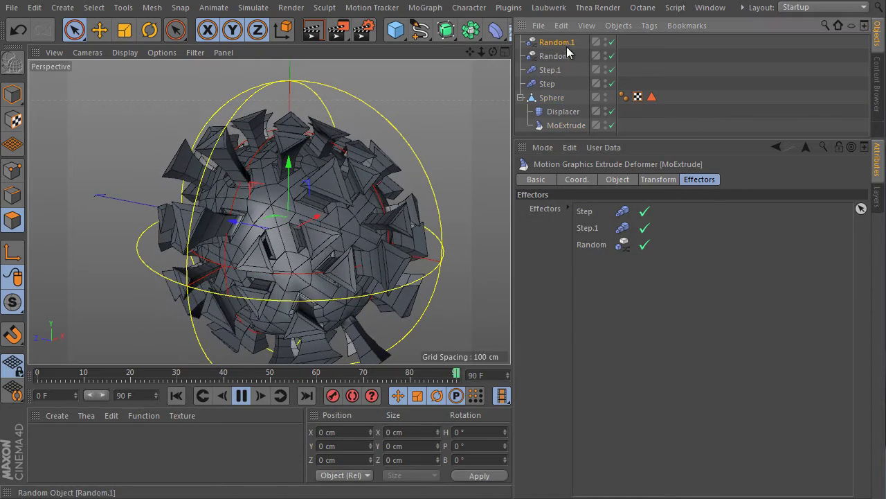
left_click_drag(611, 275, 611, 277)
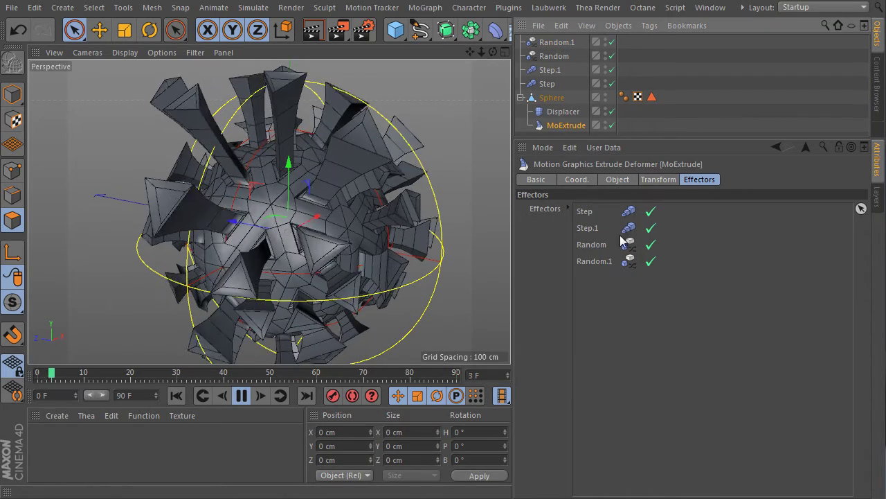
Set the duplicate Random effector's position to P.X 15 cm, P.Y 12 cm and P.Z 0 cm.
left_click(623, 42)
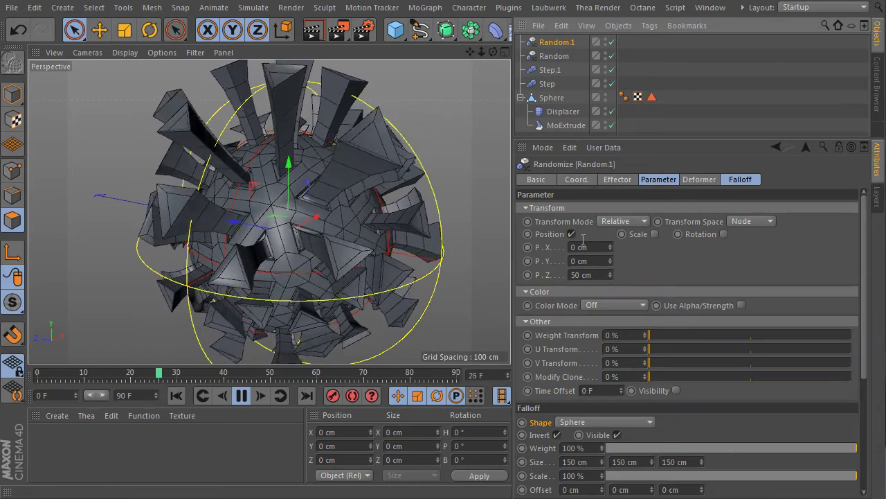
left_click(599, 275)
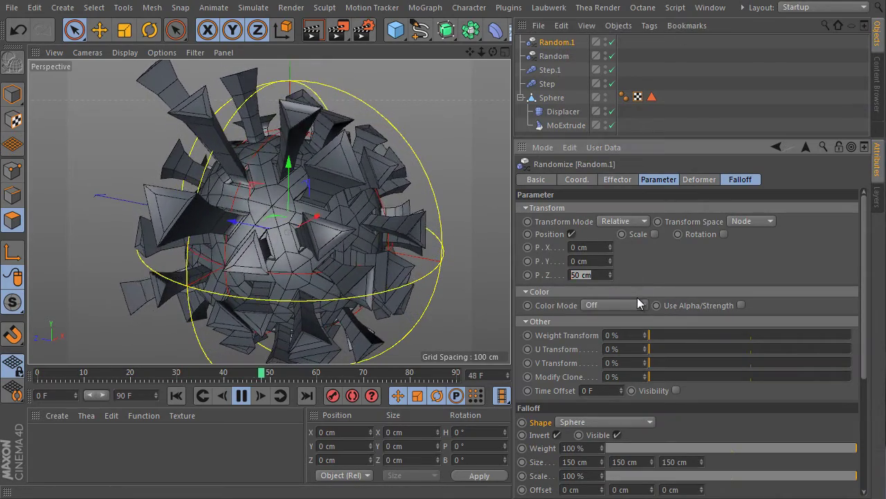
type("0")
key("Return")
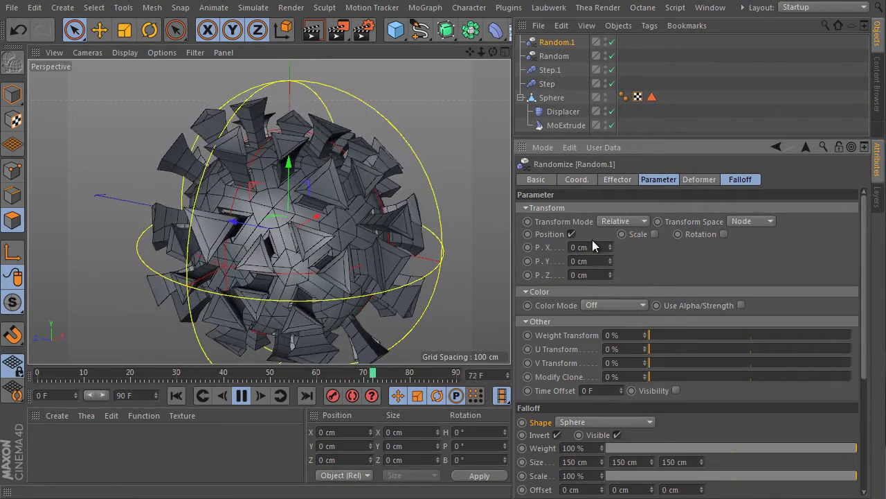
mouse_move(611, 248)
left_mouse_down()
mouse_move(609, 233)
mouse_move(610, 252)
left_mouse_up()
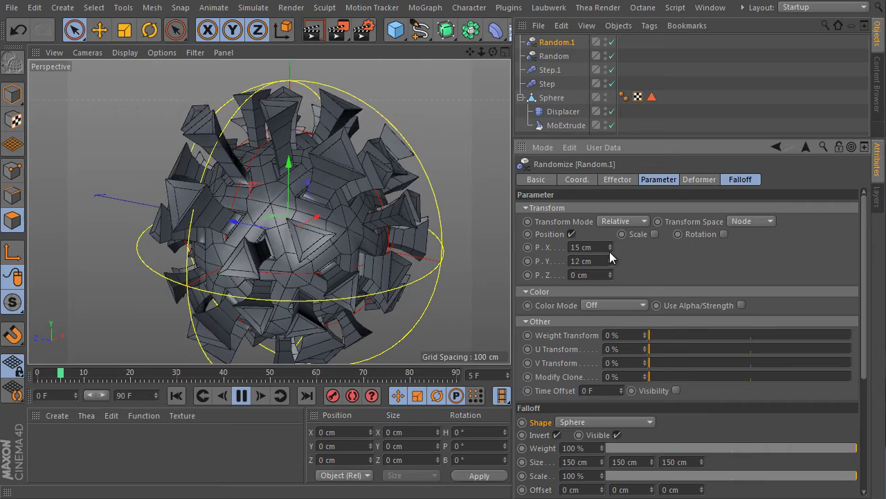
left_click_drag(343, 211, 392, 197, "alt")
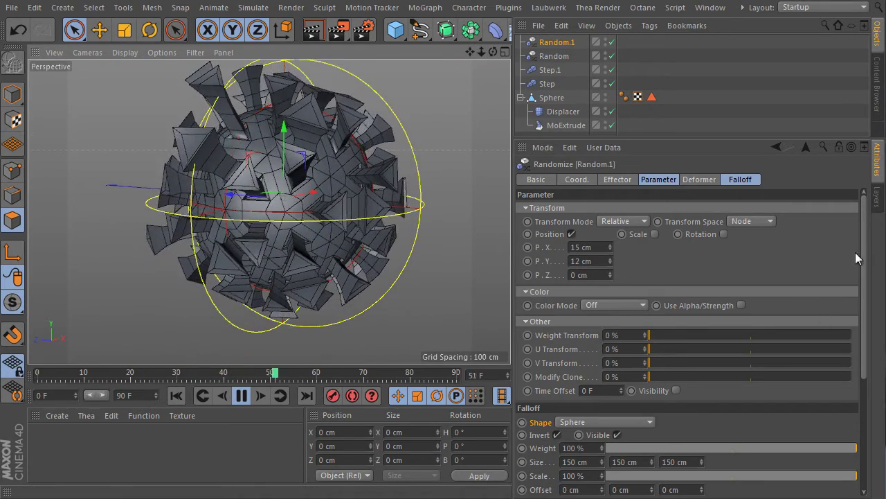
Set the duplicate Random effector's turbulence Scale to 208% and its Animation Speed to 17%.
left_click(618, 180)
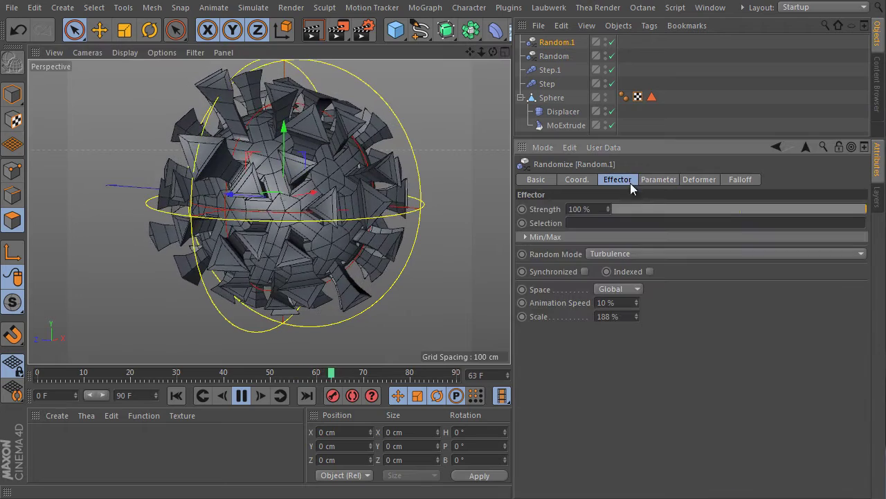
left_click(636, 318)
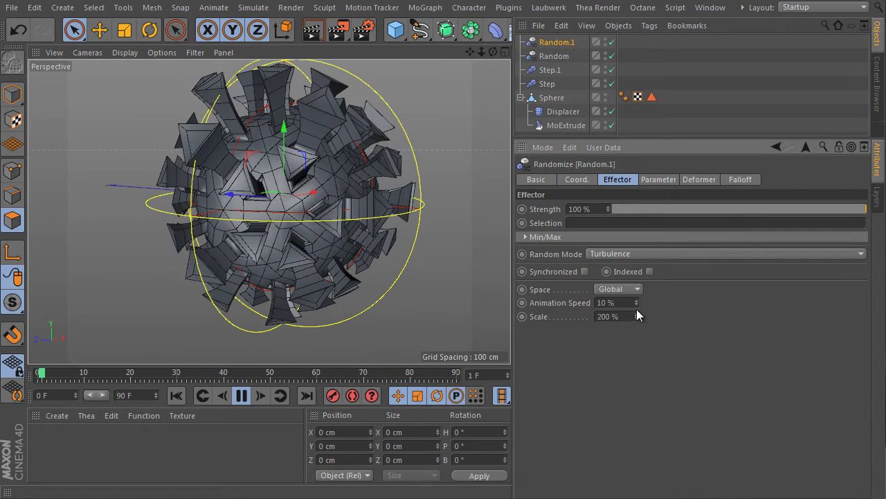
left_click_drag(637, 303, 636, 309)
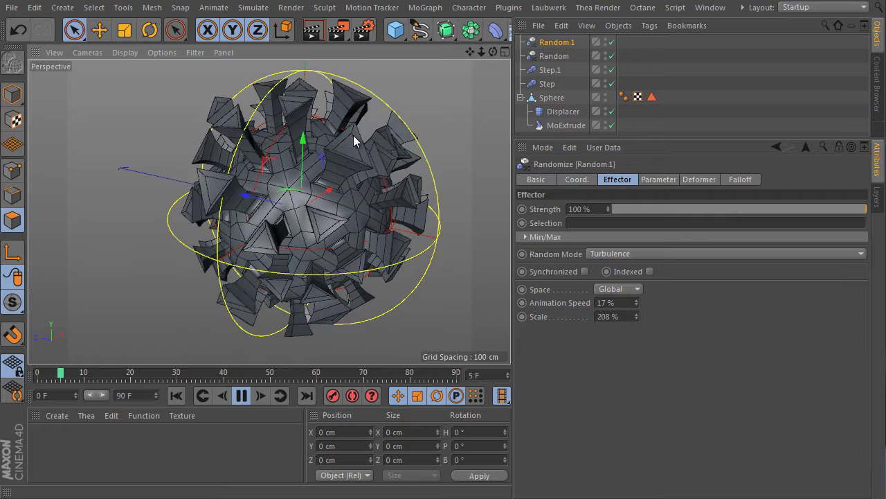
Place the Sphere inside a Subdivision Surface and display the viewport shaded without mesh lines.
left_click_drag(446, 30, 738, 73)
left_click(552, 100)
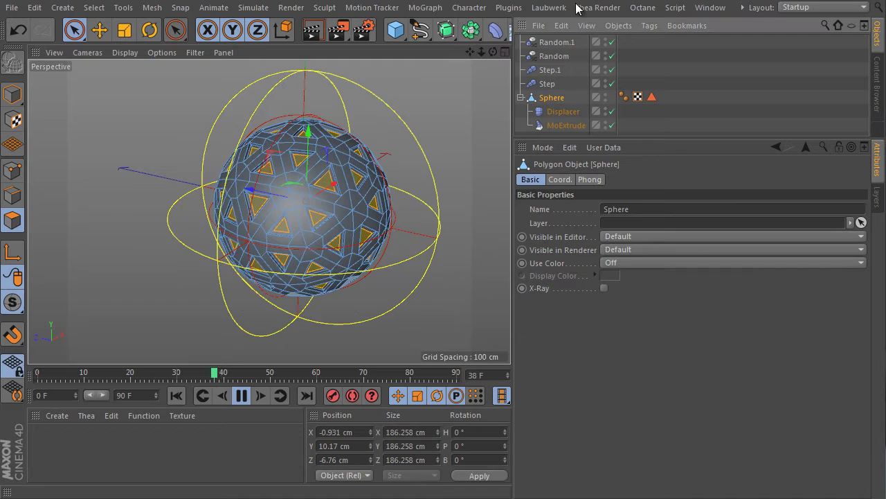
left_click(455, 40)
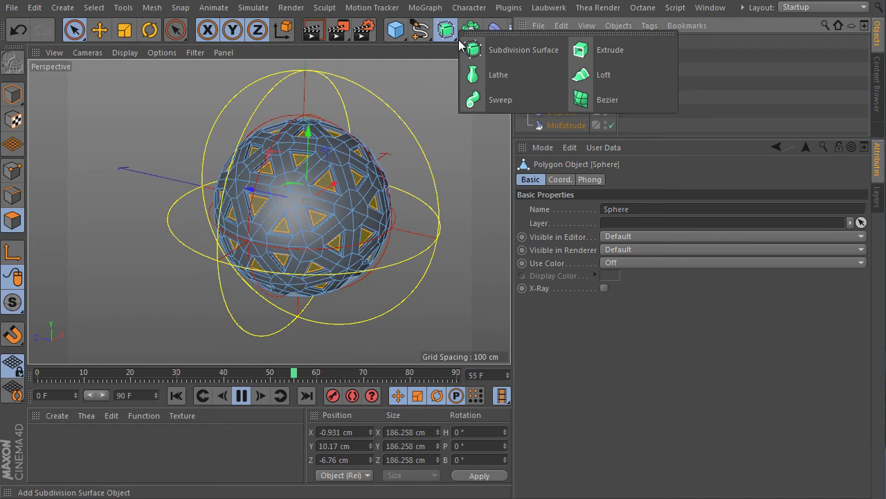
left_click(520, 46, "alt")
left_click(691, 81)
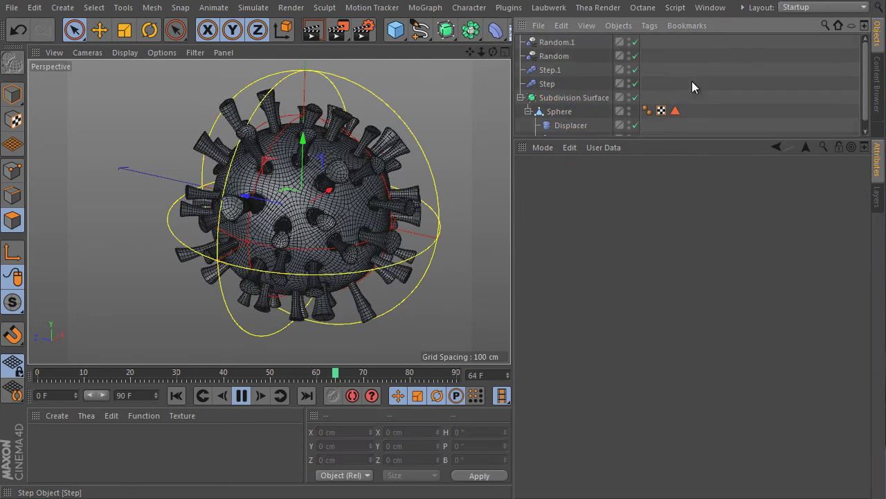
left_click(124, 54)
left_click(128, 73)
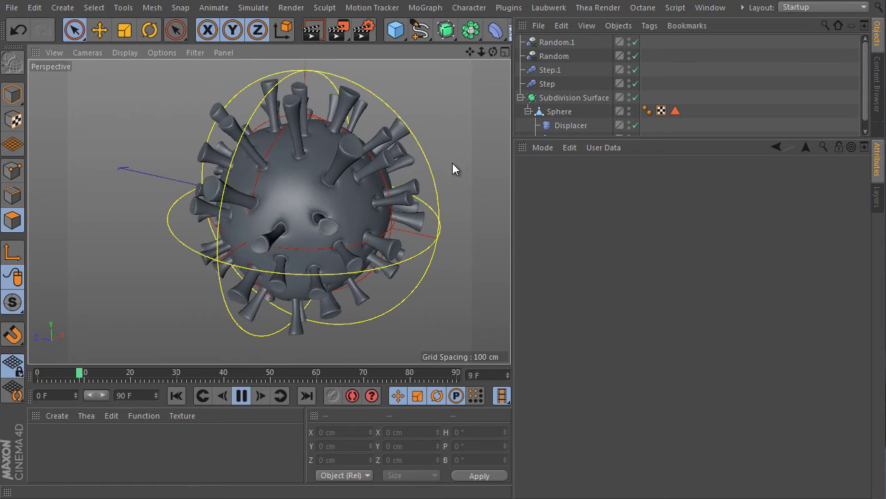
Set the original Random effector's P.Z to 25 cm and the first Step effector's uniform Scale to 3.06.
left_click(573, 61)
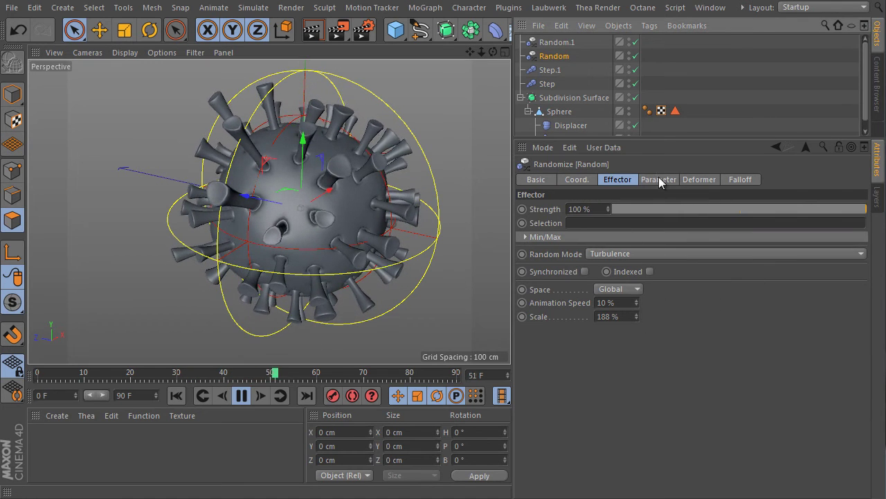
left_click(658, 179)
left_click_drag(608, 290, 607, 304)
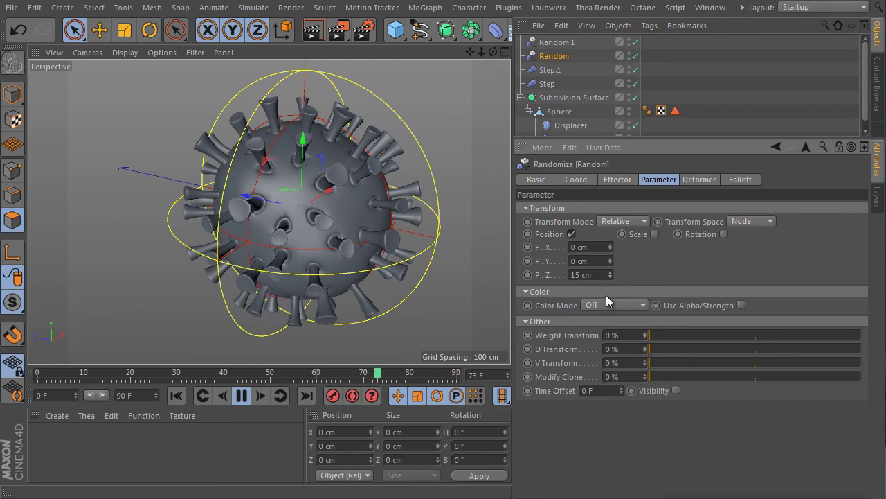
left_click_drag(610, 274, 609, 268)
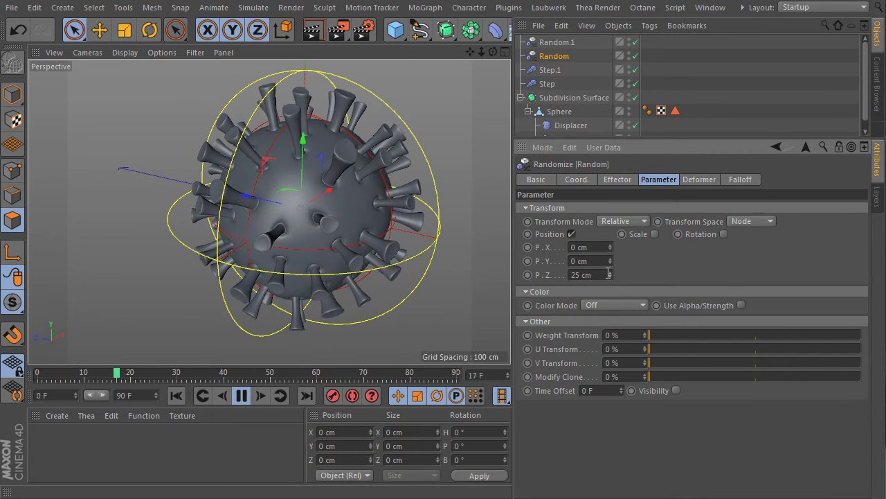
left_click(560, 83)
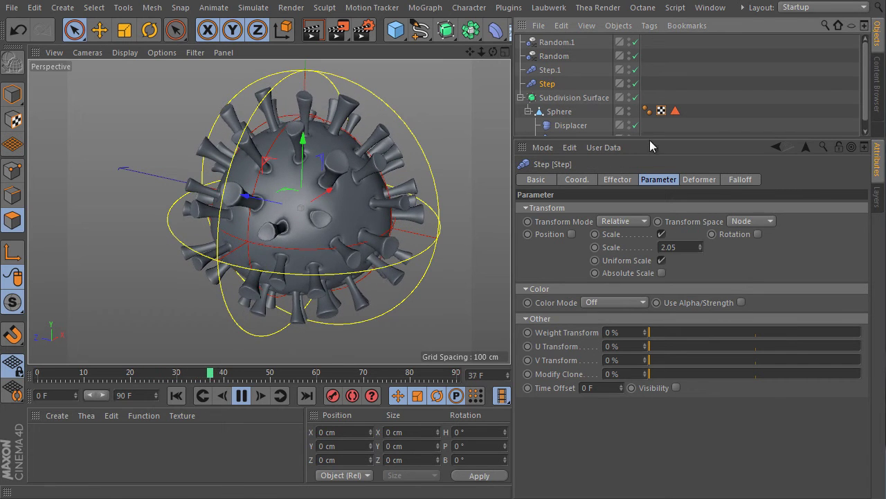
left_click_drag(705, 247, 698, 179)
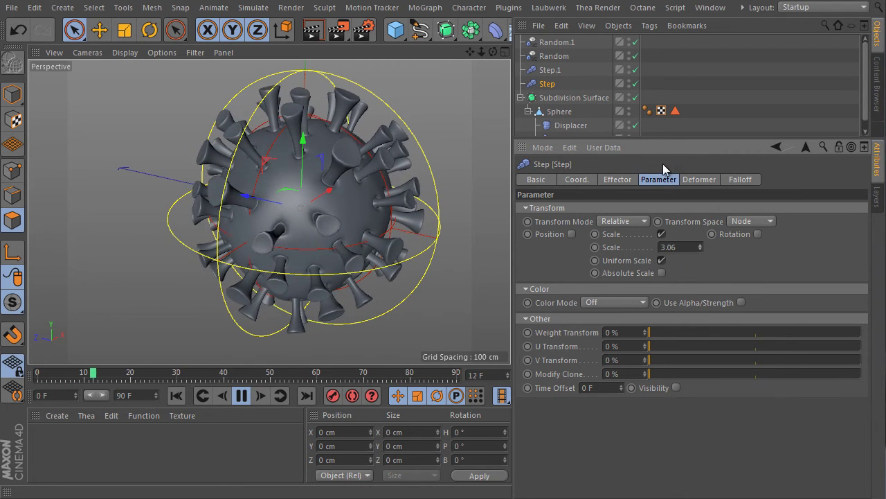
Add a point at X 0.603, Y 0.518 to the Step.1 effector's spline, using a separate spline window.
left_click(546, 70)
left_click(618, 181)
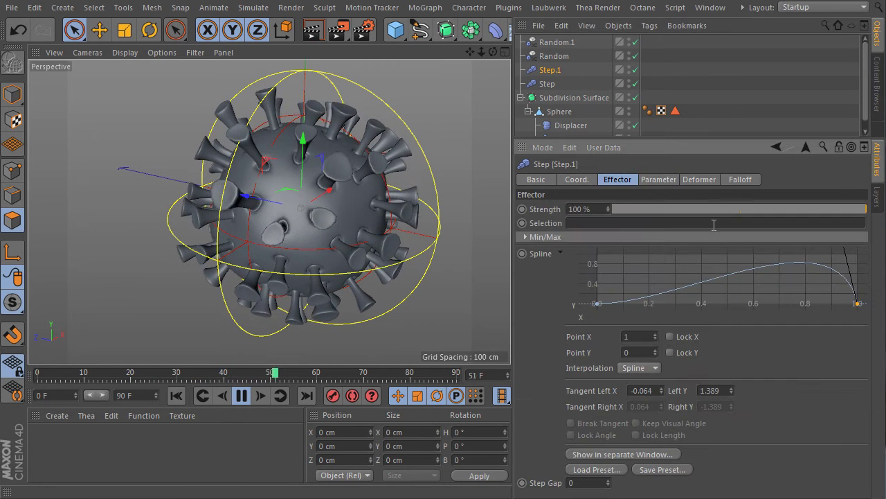
left_click_drag(757, 141, 761, 81)
mouse_move(748, 236)
middle_mouse_down("alt")
mouse_move(739, 266)
mouse_move(742, 245)
middle_mouse_up("alt")
left_click(622, 394)
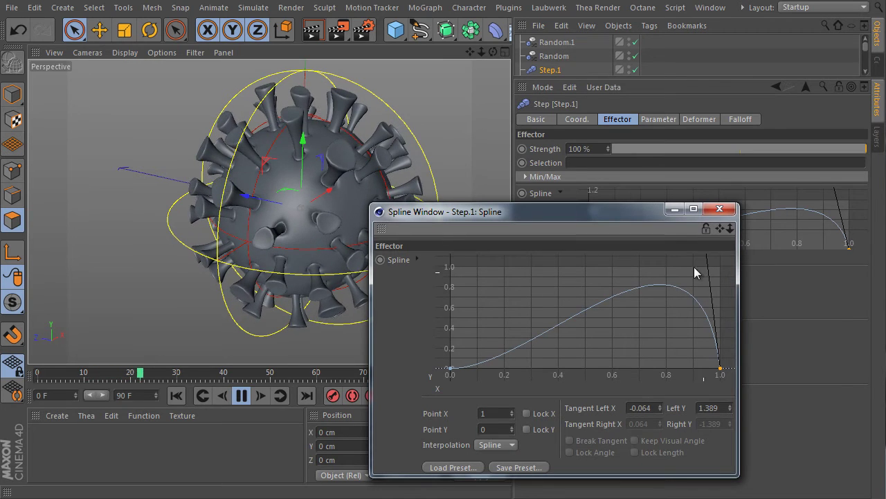
left_click(608, 302, "ctrl")
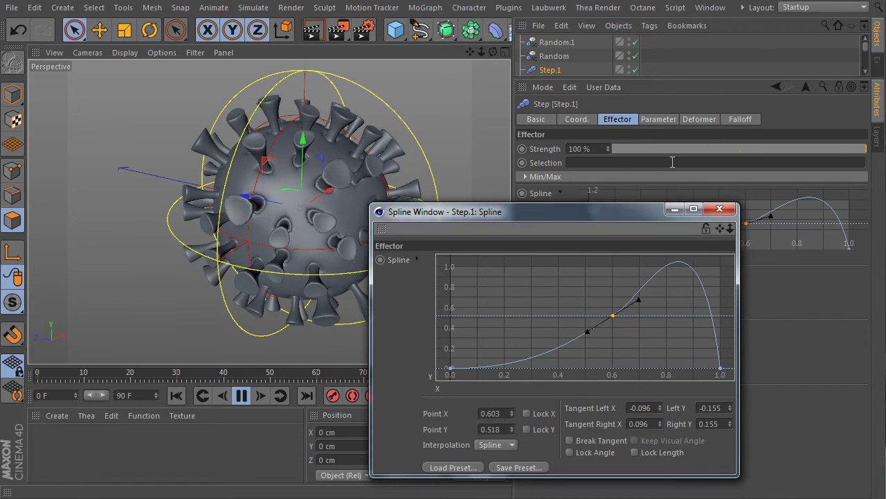
left_click(723, 209)
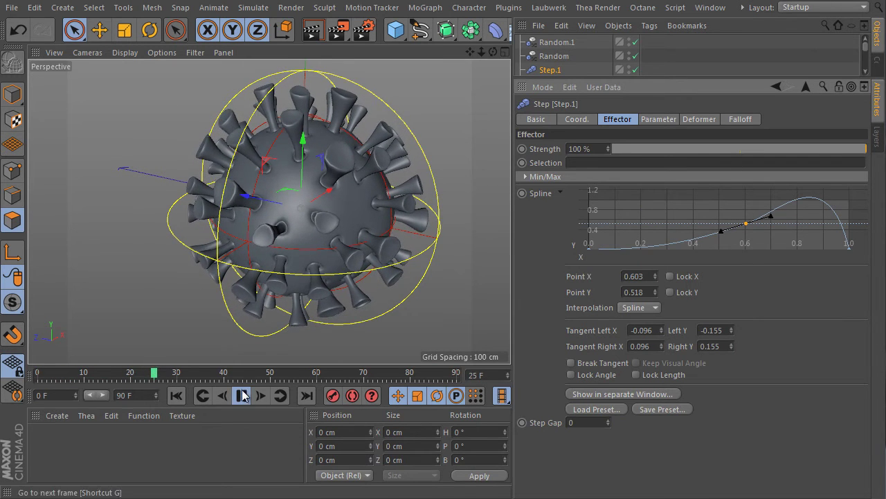
Stop playback, group the Subdivision Surface and all four effectors under a null, and name it Virus.
scroll(361, 167, "down", 3)
middle_click_drag(408, 171, 355, 209, "alt")
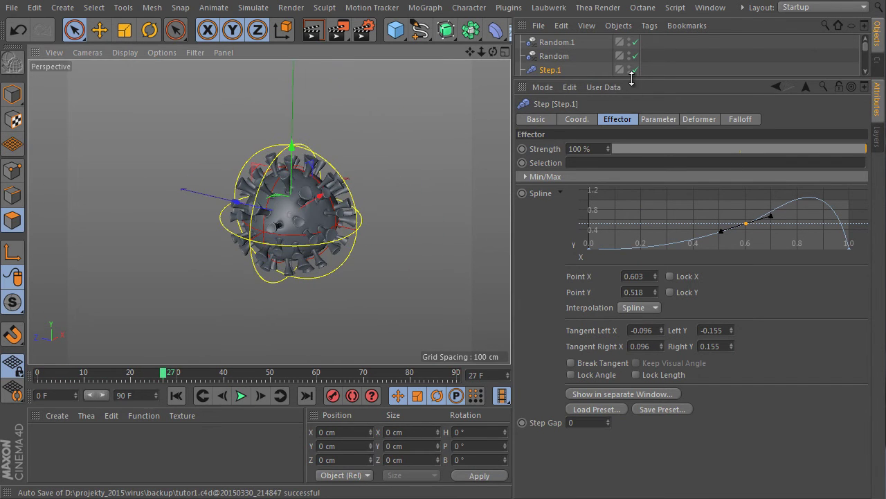
left_click_drag(632, 82, 632, 212)
left_click(570, 98)
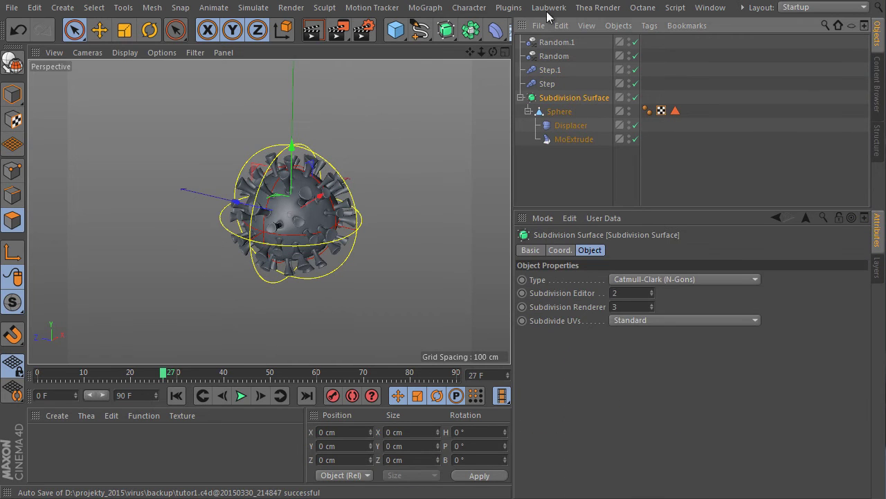
left_click_drag(395, 29, 430, 44)
left_click(553, 82)
left_click(563, 43, "shift")
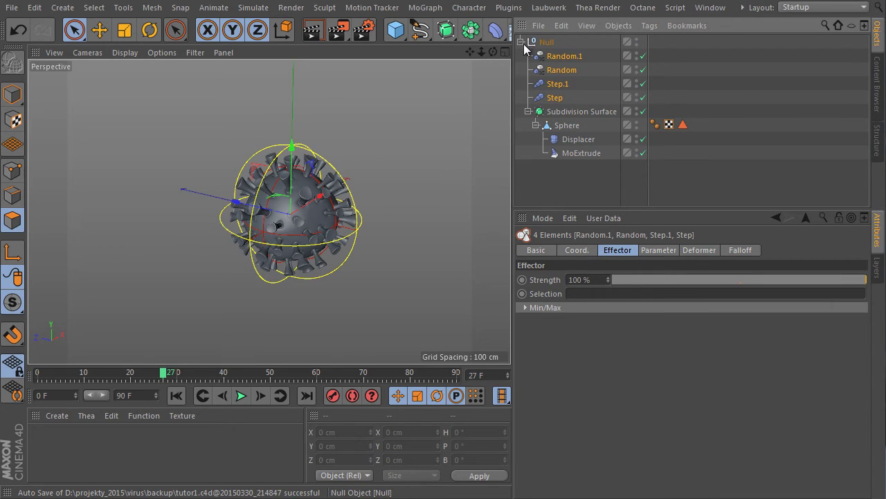
left_click(522, 42)
double_click(547, 42)
type("Virus")
key("Return")
Put the Virus group in a MoGraph Cloner set to Grid Array mode with Render Instances enabled.
left_click_drag(388, 177, 358, 96, "alt")
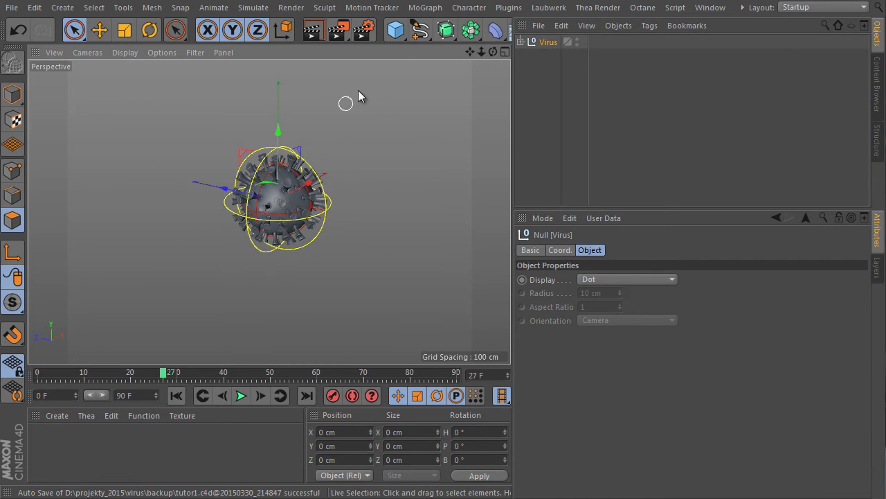
left_click(417, 8)
left_click(464, 114)
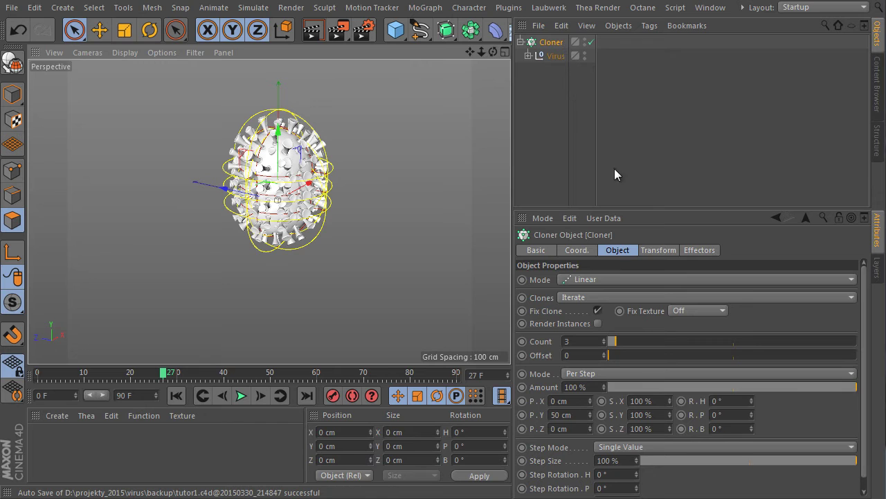
left_click(603, 280)
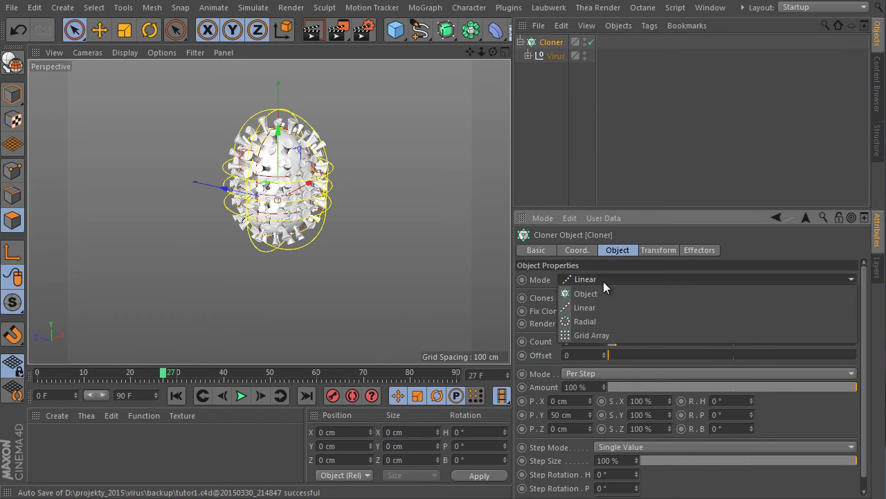
left_click(609, 334)
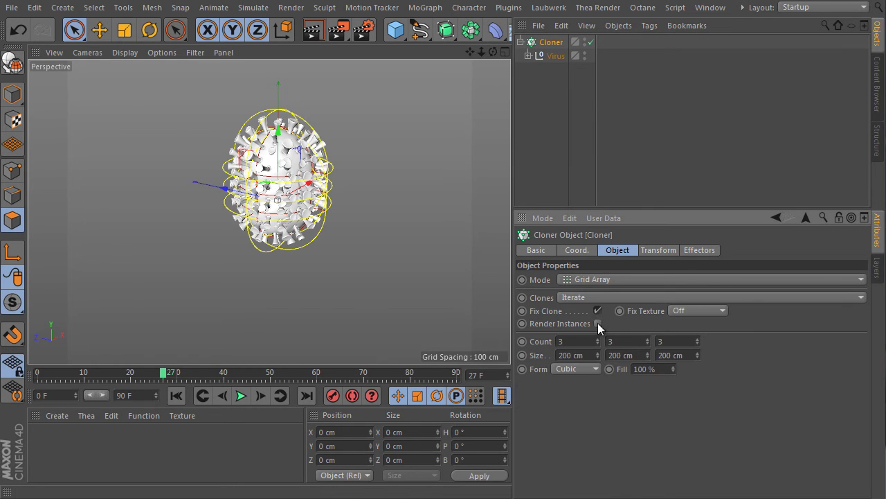
left_click(598, 323)
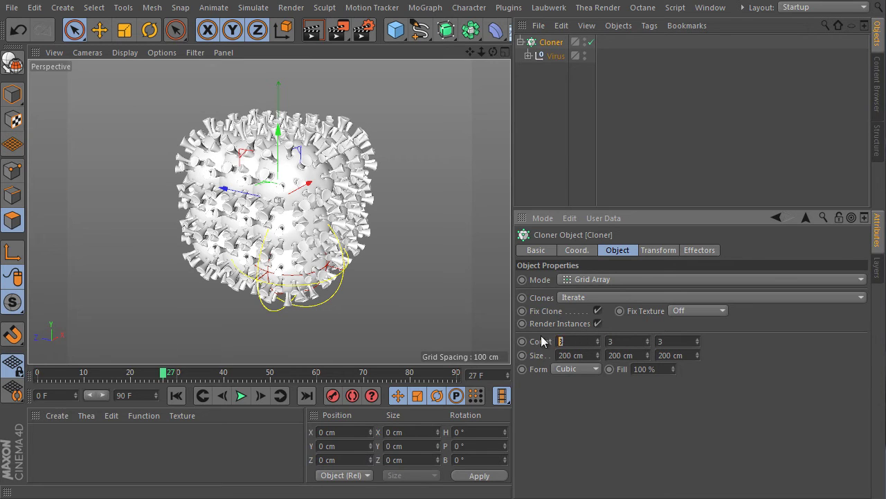
Set the Cloner's Count to 4, 4, 3 and its grid Size to 2000 cm, 2000 cm and 1500 cm.
type("4")
key("Return")
left_click(597, 354)
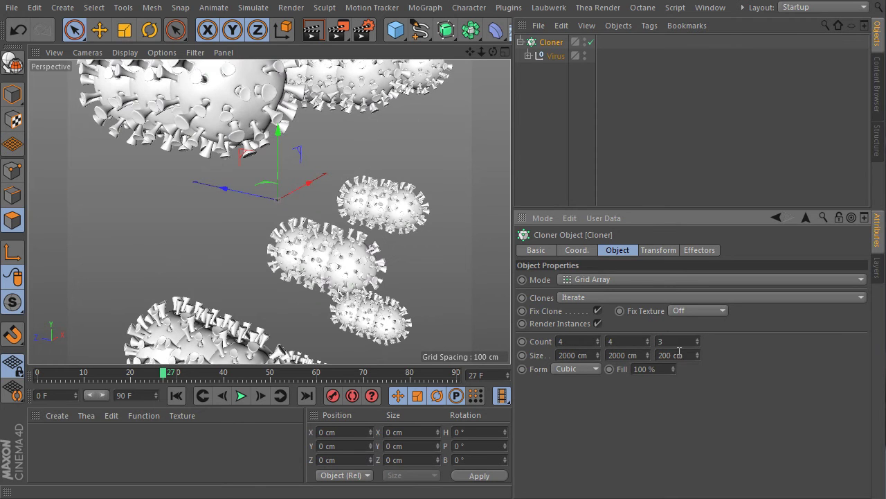
type("0")
key("Return")
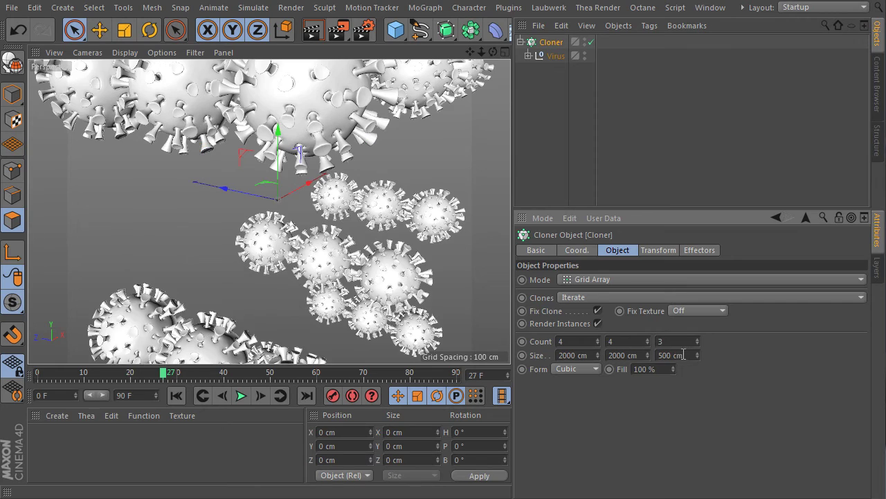
type("1500")
key("Return")
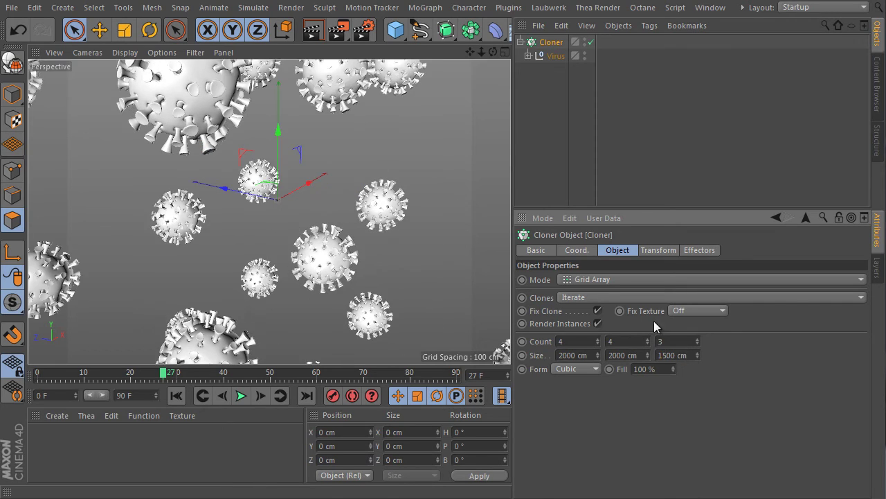
Reduce the Cloner's Y grid size to 1500 cm.
scroll(289, 207, "down", 5)
right_click_drag(354, 169, 328, 211, "alt")
mouse_move(329, 210)
left_mouse_down("alt")
mouse_move(344, 178)
mouse_move(339, 200)
left_mouse_up("alt")
mouse_move(647, 355)
left_mouse_down()
mouse_move(633, 425)
mouse_move(632, 363)
left_mouse_up()
type("1500")
key("Return")
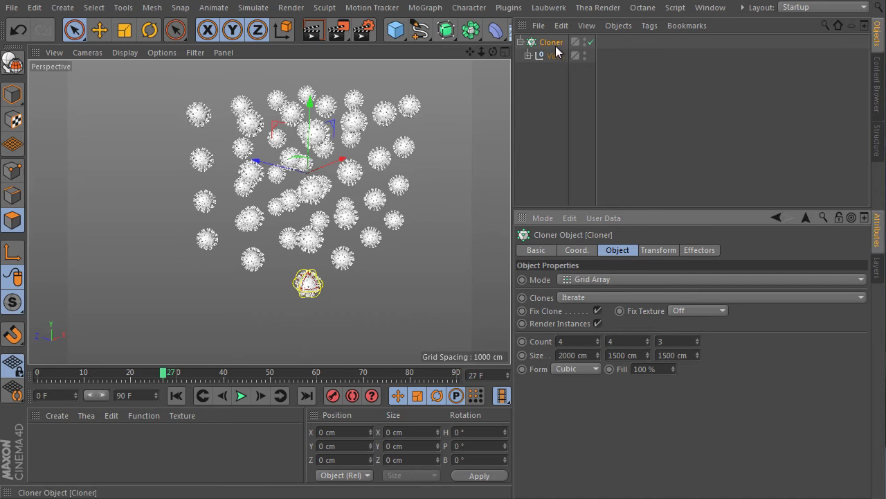
Add a Random effector to the Cloner and set its Random Mode to Turbulence.
left_click(425, 7)
mouse_move(454, 29)
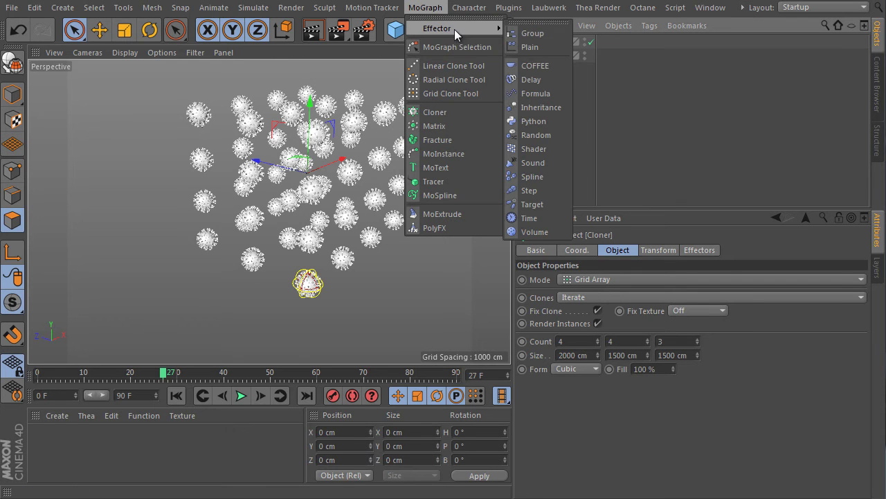
left_click(549, 136)
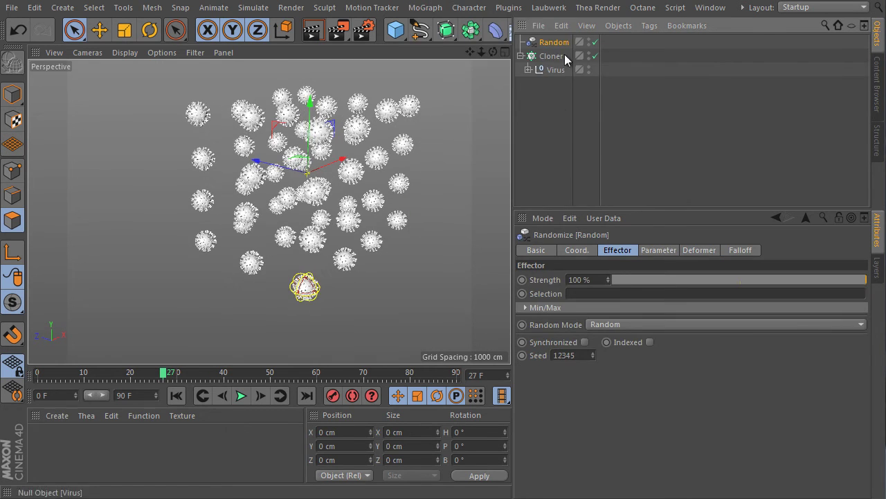
left_click(623, 250)
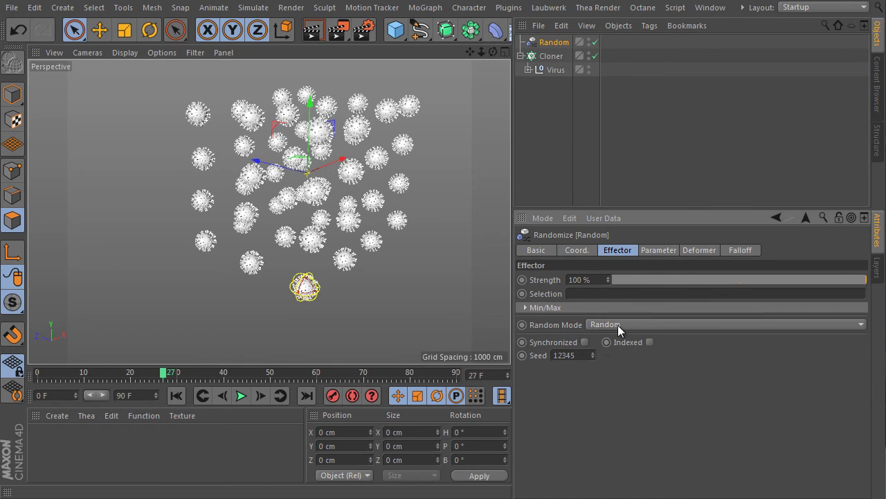
left_click(618, 324)
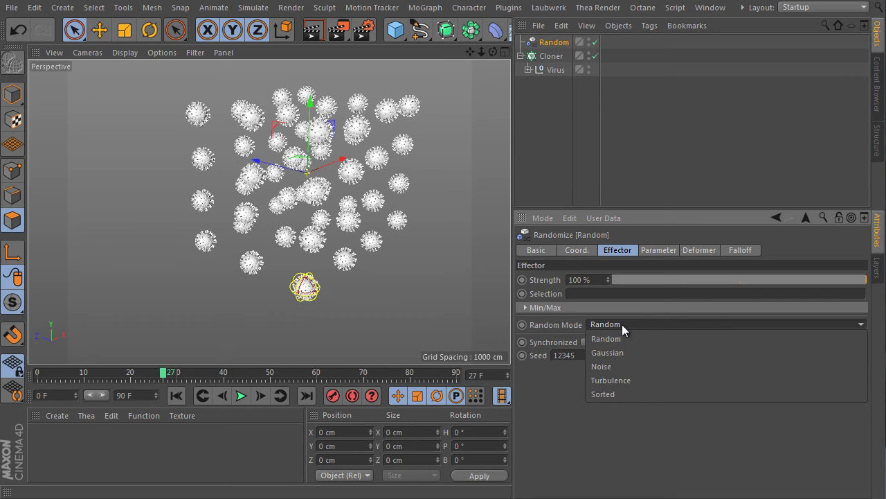
left_click(631, 380)
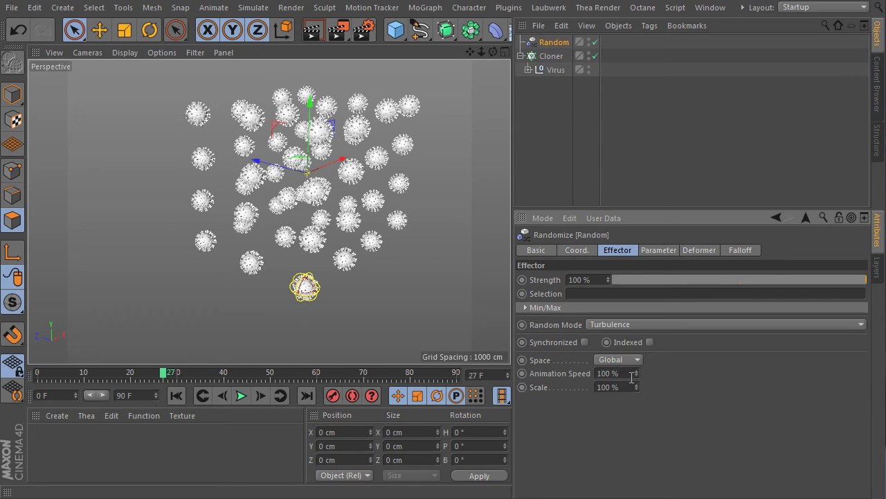
Set the Cloner's Random effector position offsets to P.X 2500 cm, P.Y 1500 cm and P.Z 2500 cm.
left_click(654, 251)
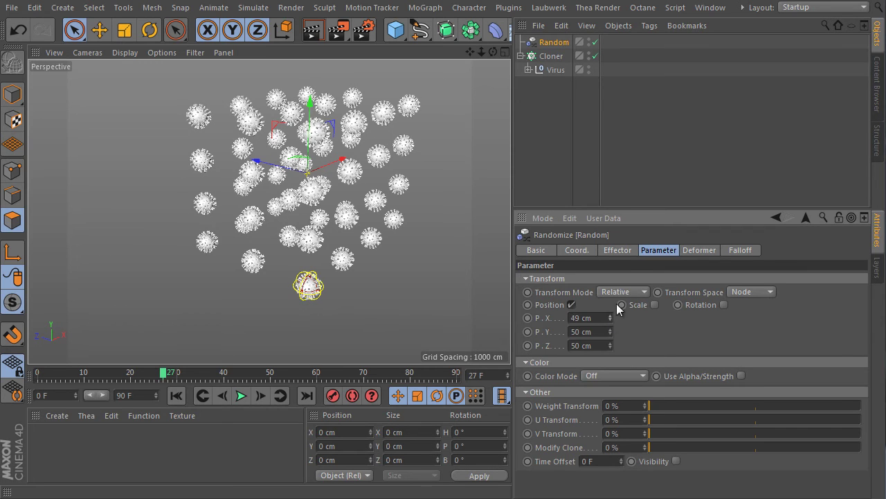
left_click_drag(616, 303, 681, 59)
type("2500")
key("Return")
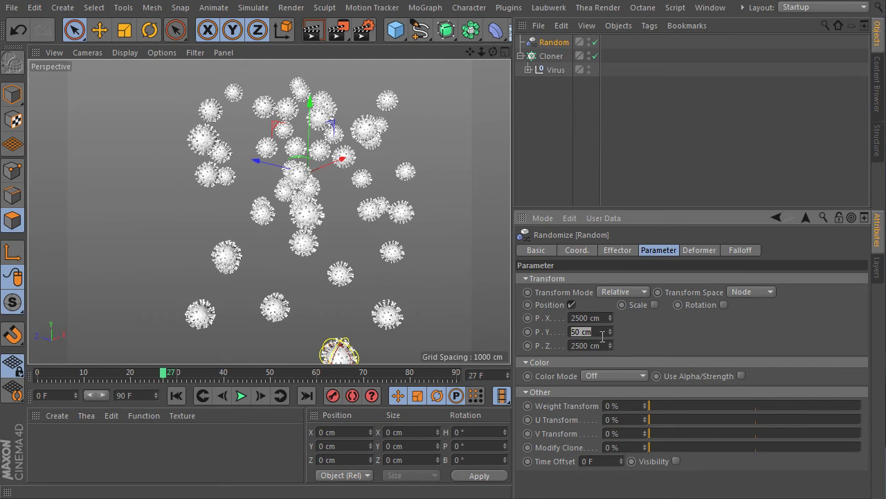
key("Return")
Set the Cloner's Random effector Scale to 576% and Animation Speed to 7%, playing the animation to judge the motion.
right_click_drag(411, 204, 362, 203, "alt")
left_click_drag(362, 204, 356, 255, "alt")
middle_click_drag(357, 256, 284, 214, "alt")
right_click_drag(284, 214, 433, 221, "alt")
left_click(620, 253)
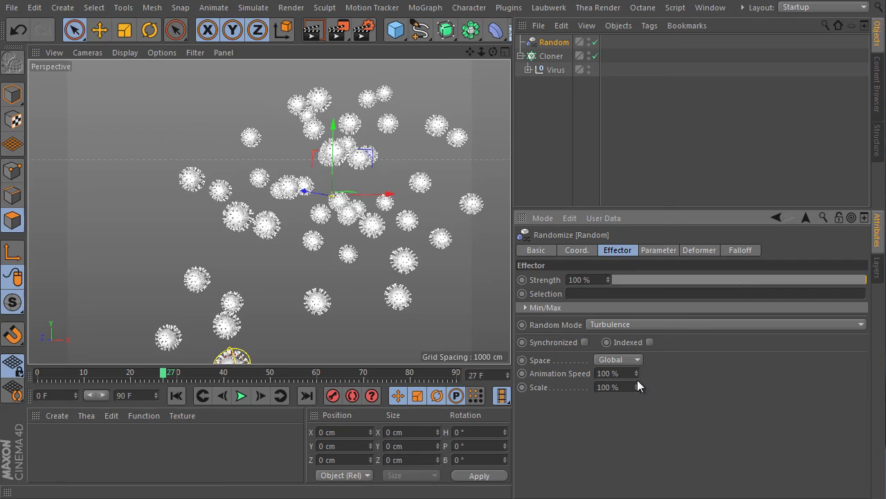
left_click_drag(637, 375, 678, 37)
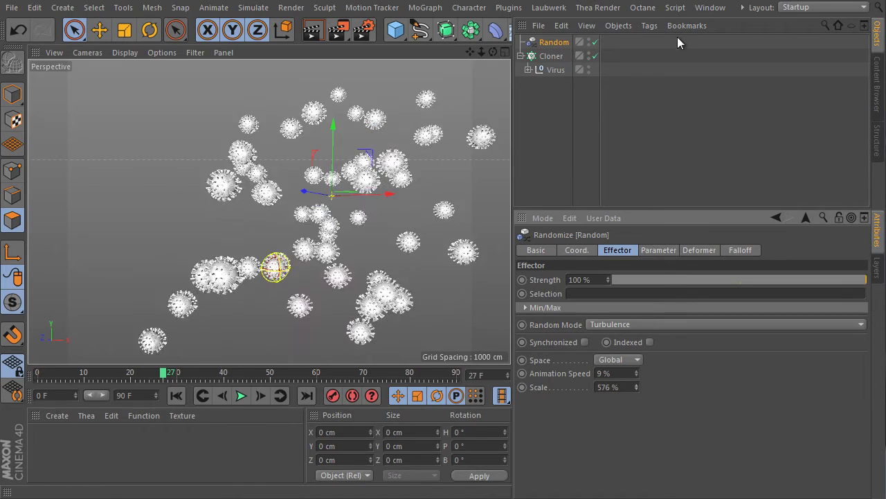
left_click(240, 396)
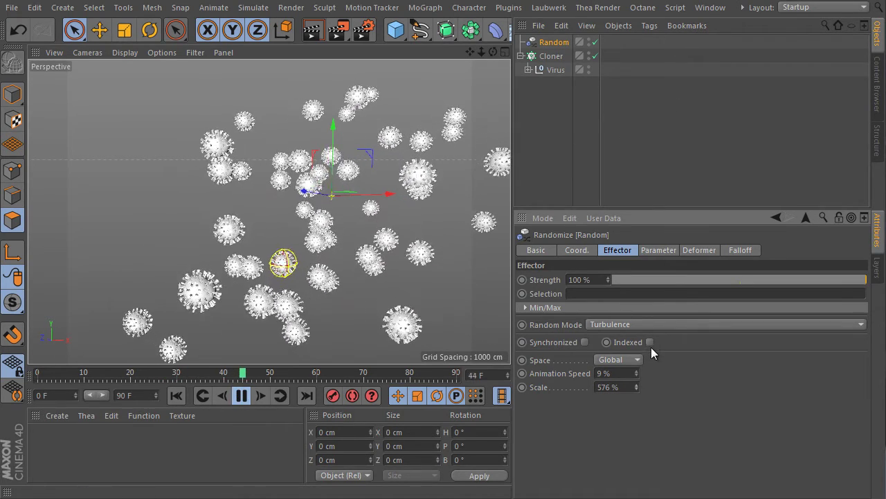
left_click_drag(637, 376, 636, 380)
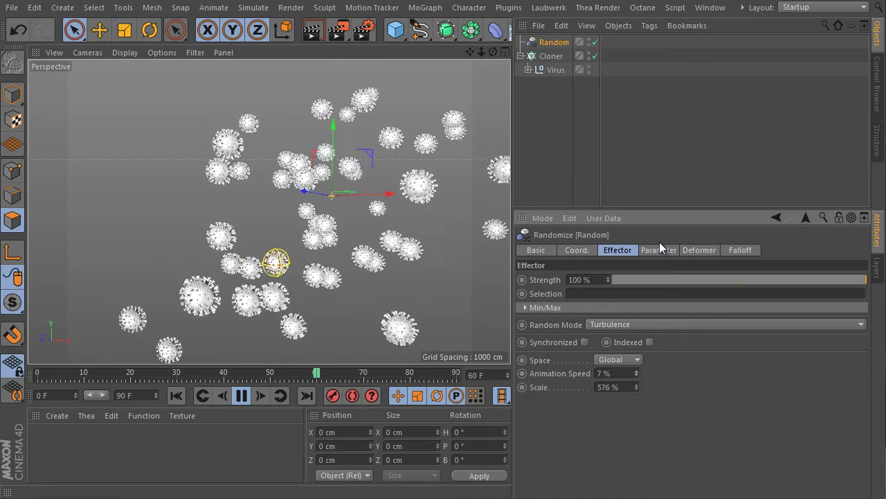
Enable Rotation on the Cloner's Random effector with R.H 379°, R.P 408° and R.B 401°.
left_click(659, 249)
left_click_drag(765, 285, 763, 136)
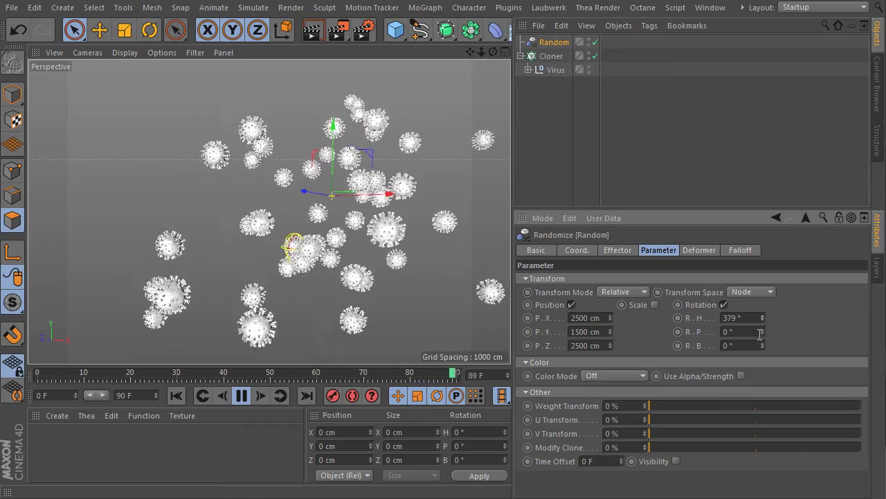
left_click_drag(763, 331, 750, 68)
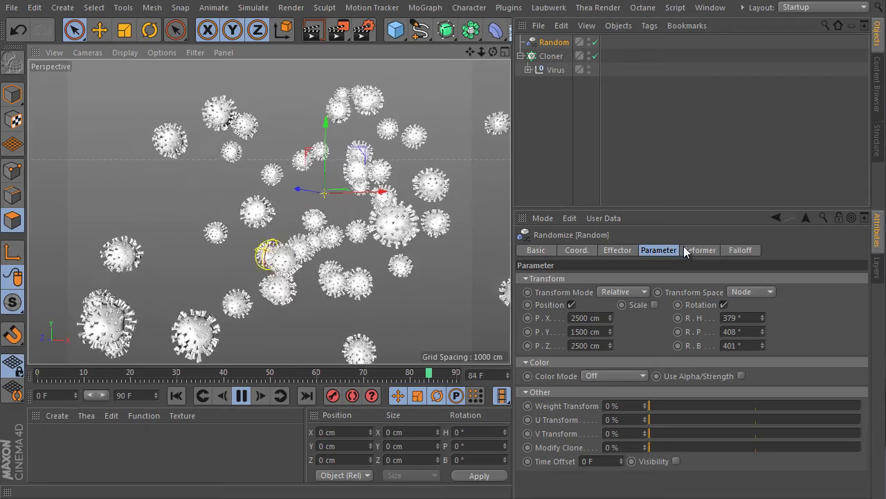
Expand the Virus group's hierarchy inside the Cloner.
left_click(529, 69)
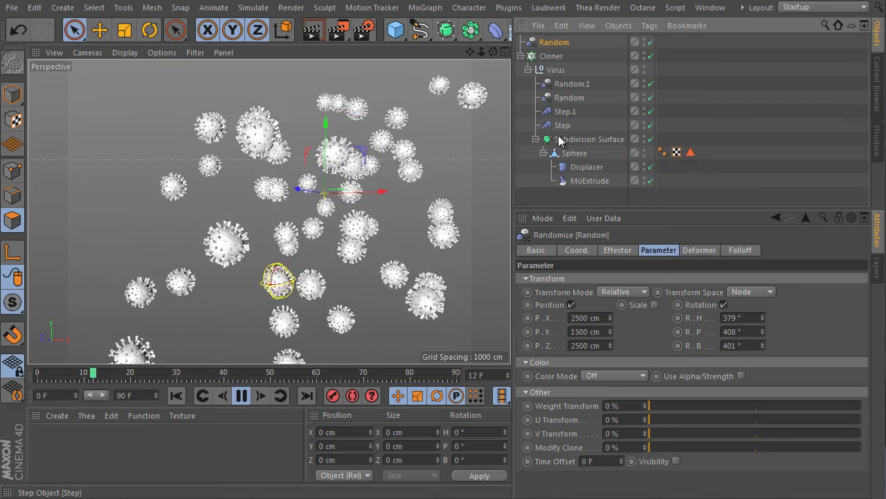